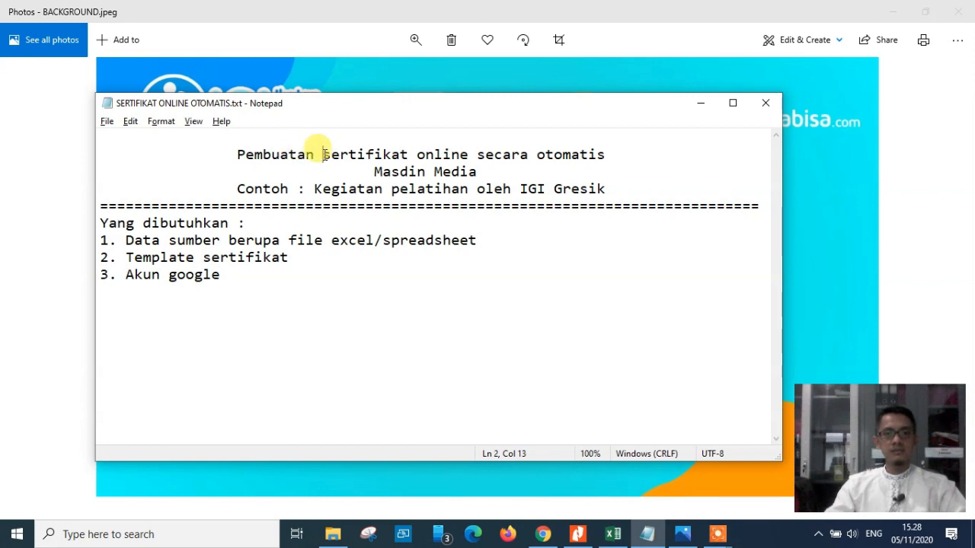
Review the certificate notes' title and the first requirement about the Excel/spreadsheet data source
{"action": "left_click_drag", "start_coordinate": [323, 154], "coordinate": [441, 155]}
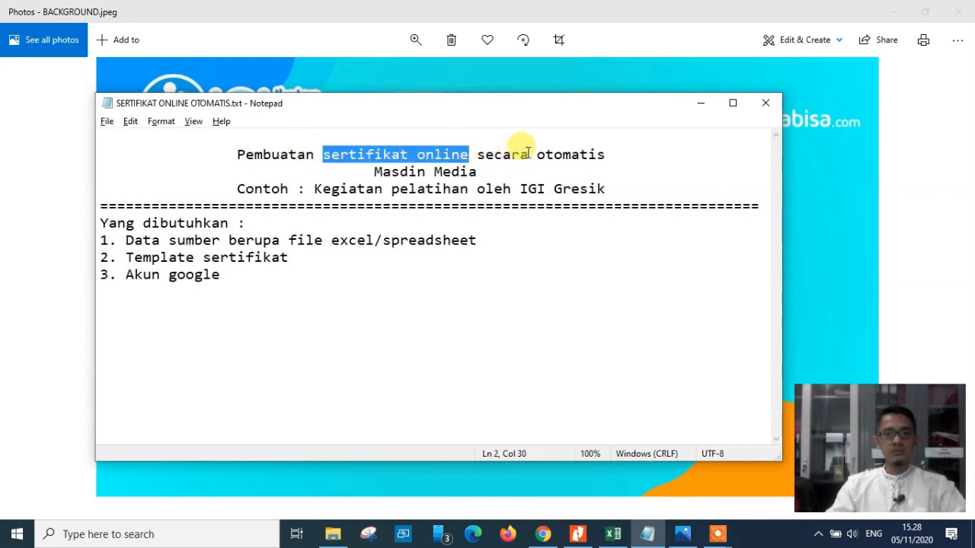
{"action": "left_click_drag", "start_coordinate": [535, 155], "coordinate": [596, 154]}
{"action": "left_click", "coordinate": [571, 205]}
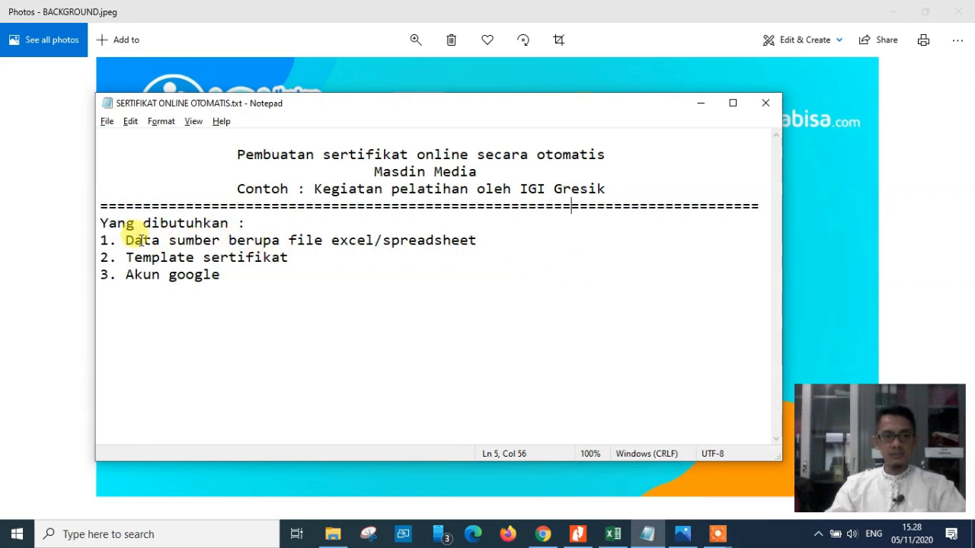
{"action": "left_click_drag", "start_coordinate": [126, 240], "coordinate": [460, 239]}
{"action": "left_click", "coordinate": [557, 337]}
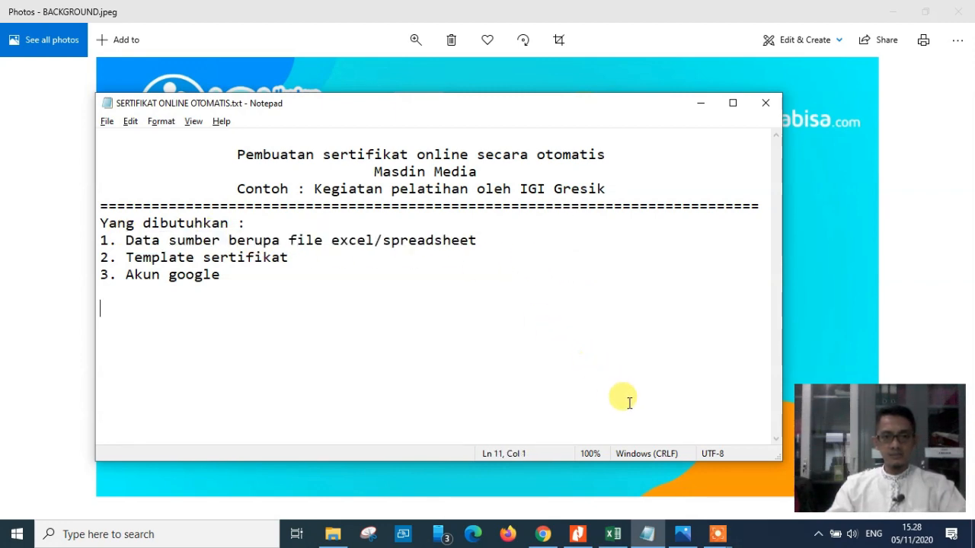
Switch to Excel and examine the participant recap's columns, from the full-name column through Status
{"action": "left_click", "coordinate": [613, 535]}
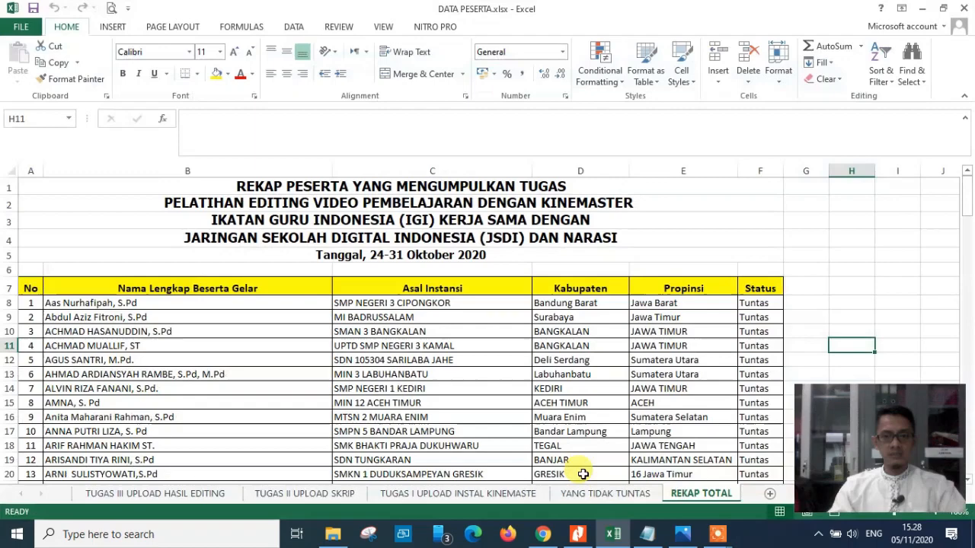
{"action": "left_click", "coordinate": [512, 349]}
{"action": "left_click_drag", "start_coordinate": [832, 408], "coordinate": [832, 373]}
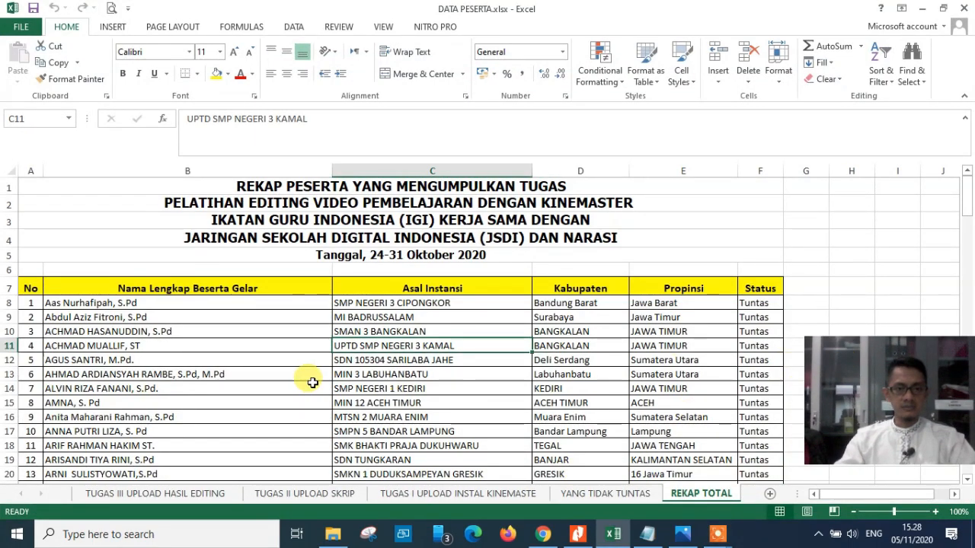
{"action": "scroll", "coordinate": [312, 381], "scroll_direction": "down", "scroll_amount": 1}
{"action": "scroll", "coordinate": [312, 380], "scroll_direction": "up", "scroll_amount": 1}
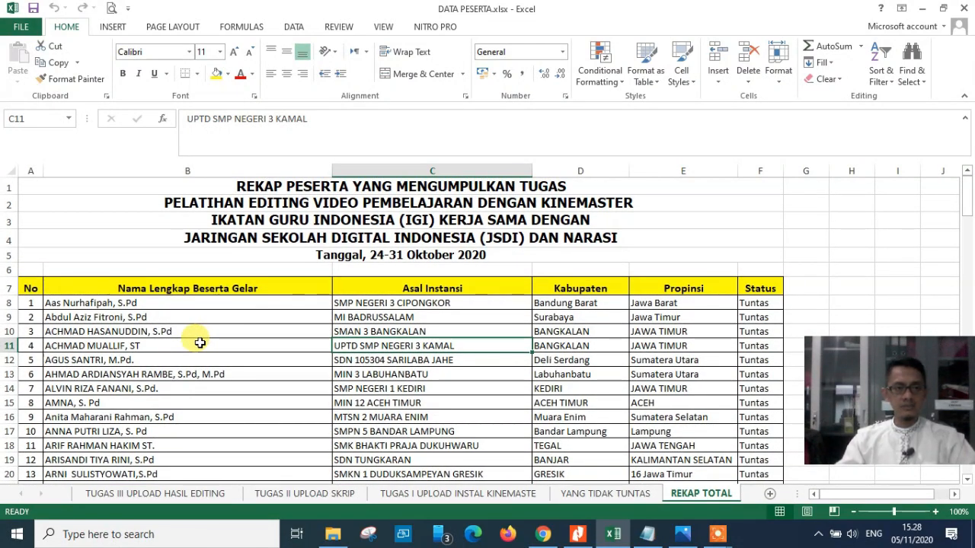
{"action": "scroll", "coordinate": [153, 342], "scroll_direction": "down", "scroll_amount": 1}
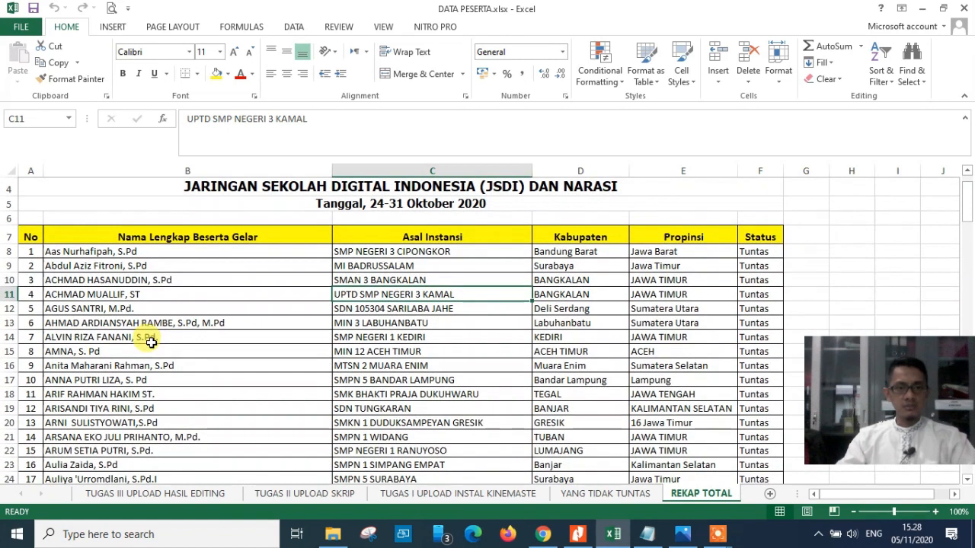
{"action": "left_click", "coordinate": [160, 236]}
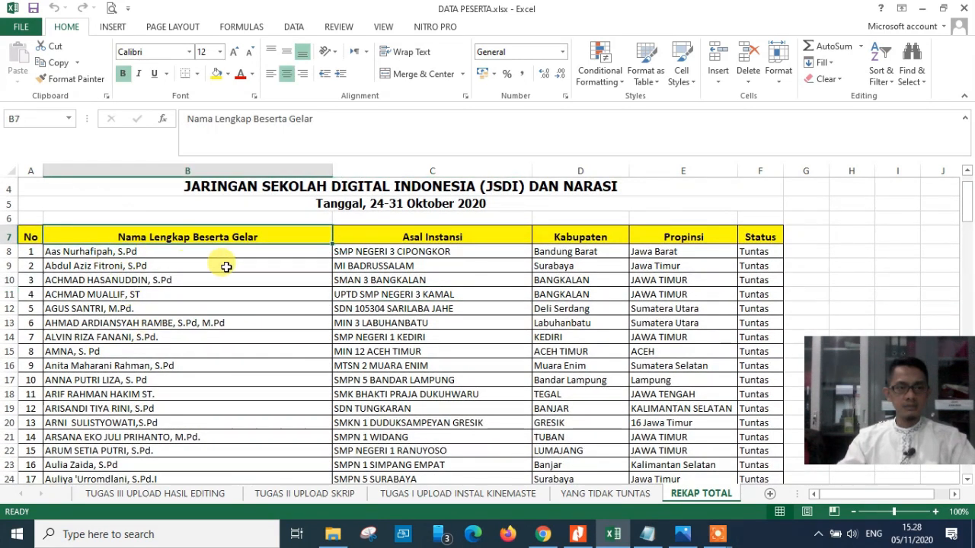
{"action": "left_click", "coordinate": [206, 251]}
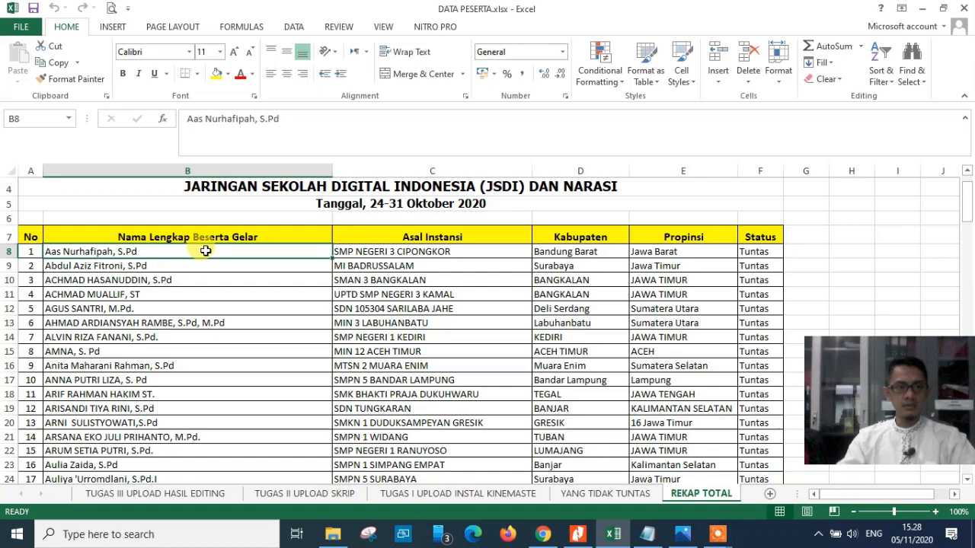
{"action": "left_click", "coordinate": [422, 237]}
{"action": "left_click", "coordinate": [603, 232]}
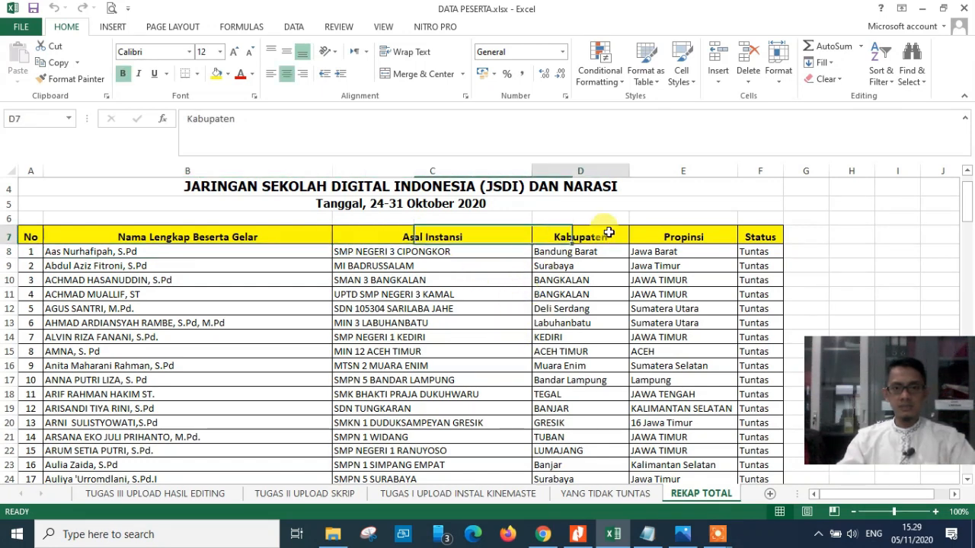
{"action": "left_click", "coordinate": [664, 237]}
{"action": "left_click", "coordinate": [766, 236]}
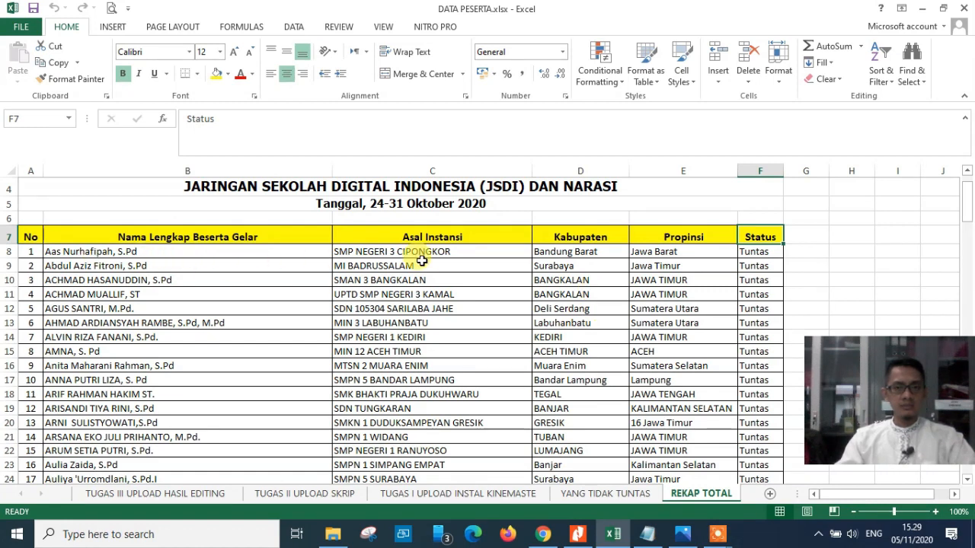
Add the header SEBAGAI in cell G7 and give it a yellow fill
{"action": "left_click", "coordinate": [812, 237]}
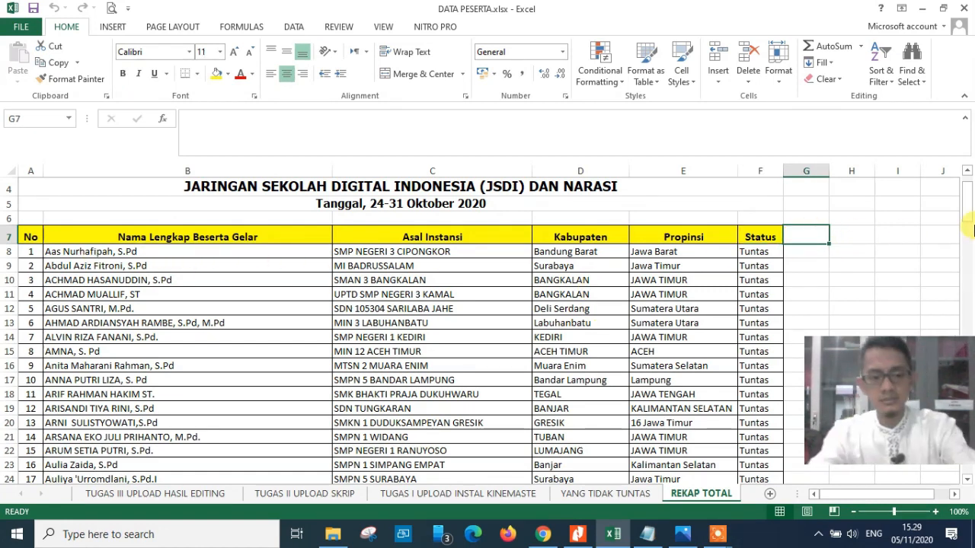
{"action": "type", "text": "SEBAGAI"}
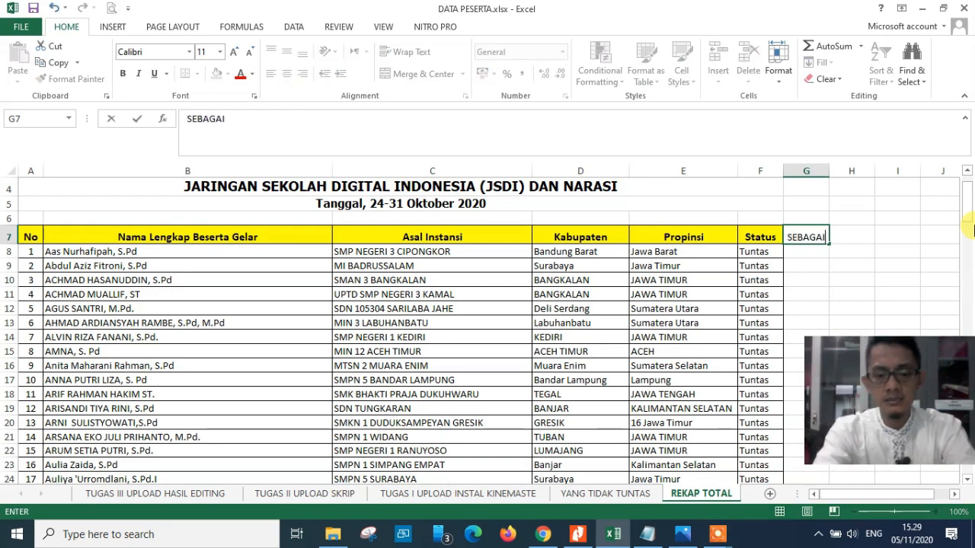
{"action": "key", "text": "Return"}
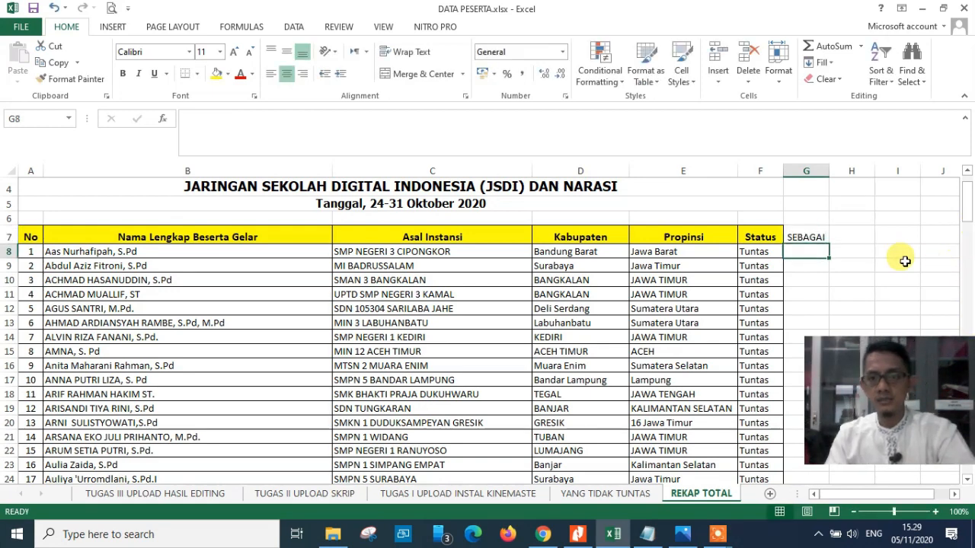
{"action": "left_click", "coordinate": [811, 239]}
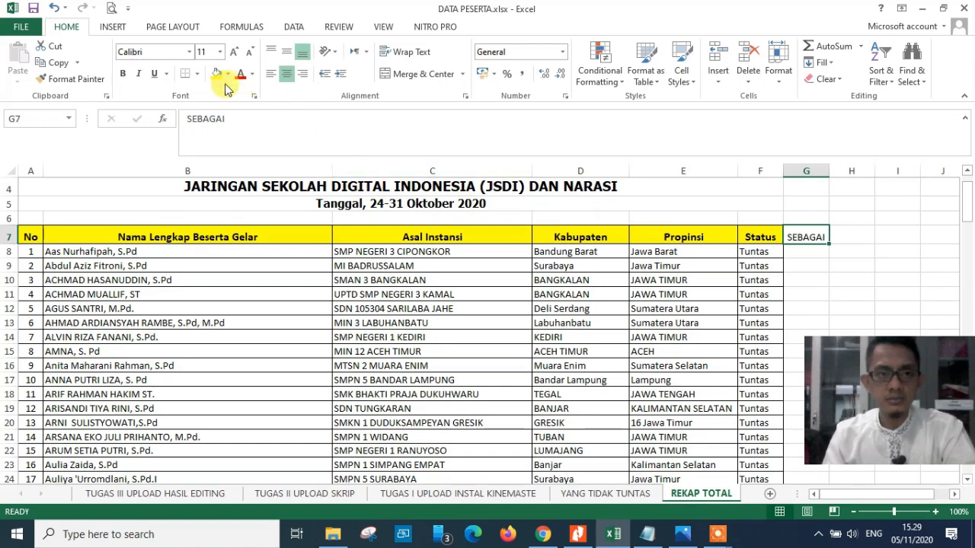
Enter Peserta in cell G8 and fill it down the SEBAGAI column to row 151
{"action": "left_click", "coordinate": [807, 263]}
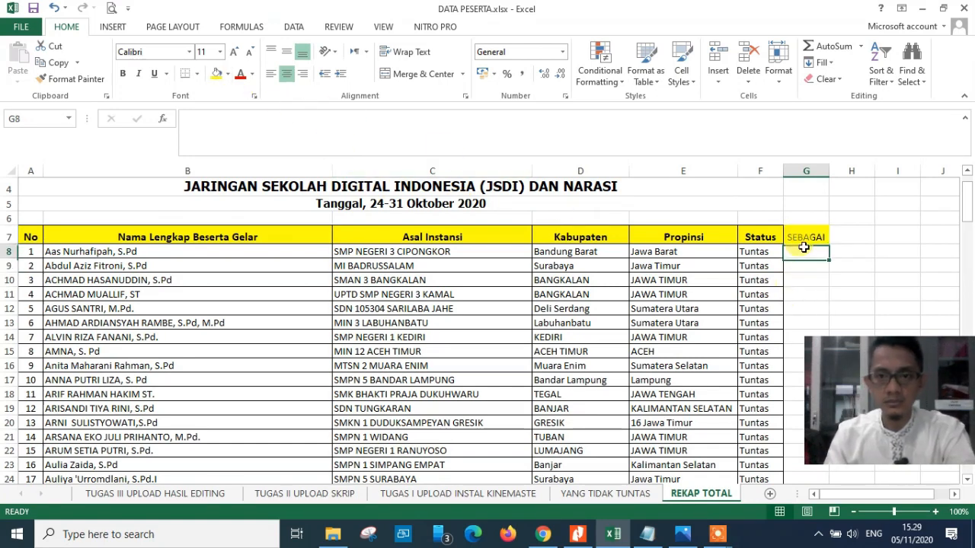
{"action": "type", "text": "Peserta"}
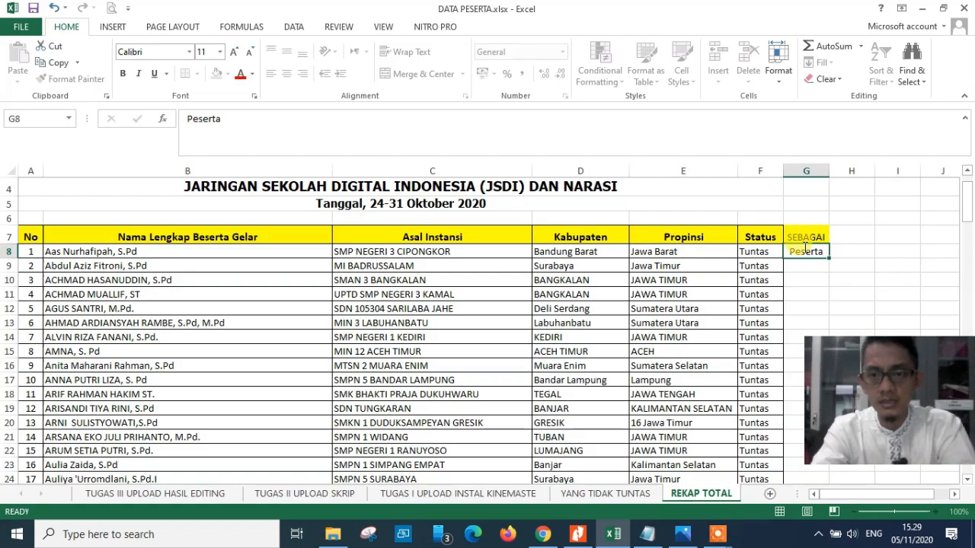
{"action": "key", "text": "Return"}
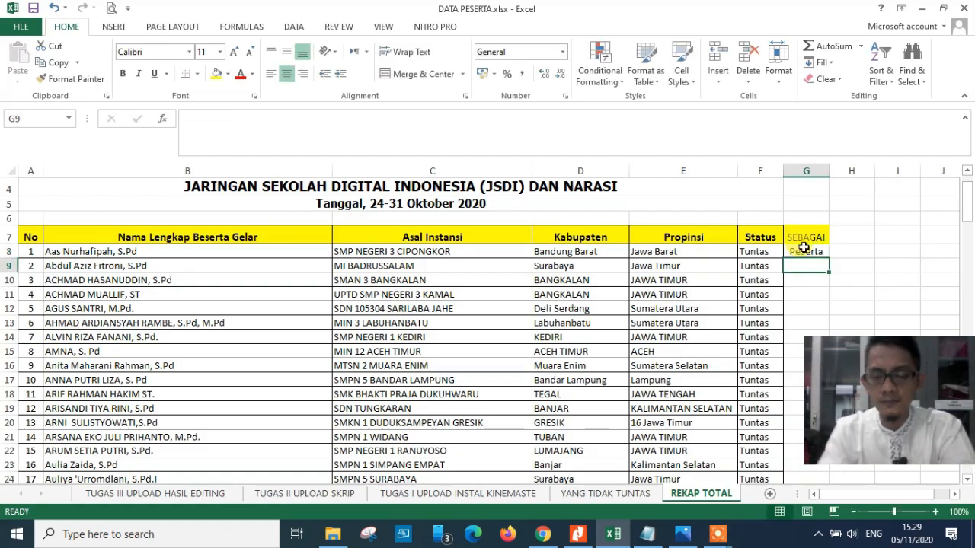
{"action": "left_click", "coordinate": [813, 251]}
{"action": "left_click_drag", "start_coordinate": [829, 257], "coordinate": [820, 457]}
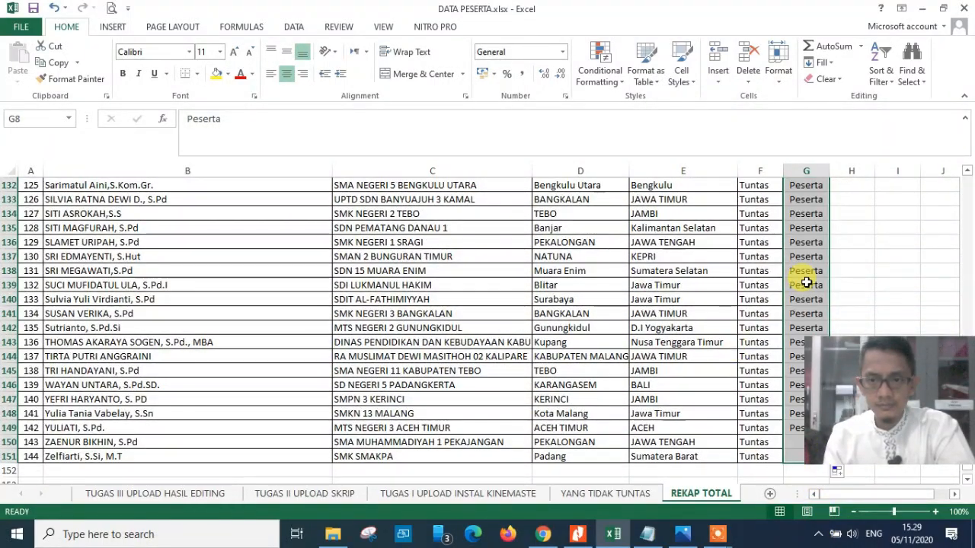
Apply borders to the Peserta cells in G8:G151
{"action": "left_click", "coordinate": [197, 74]}
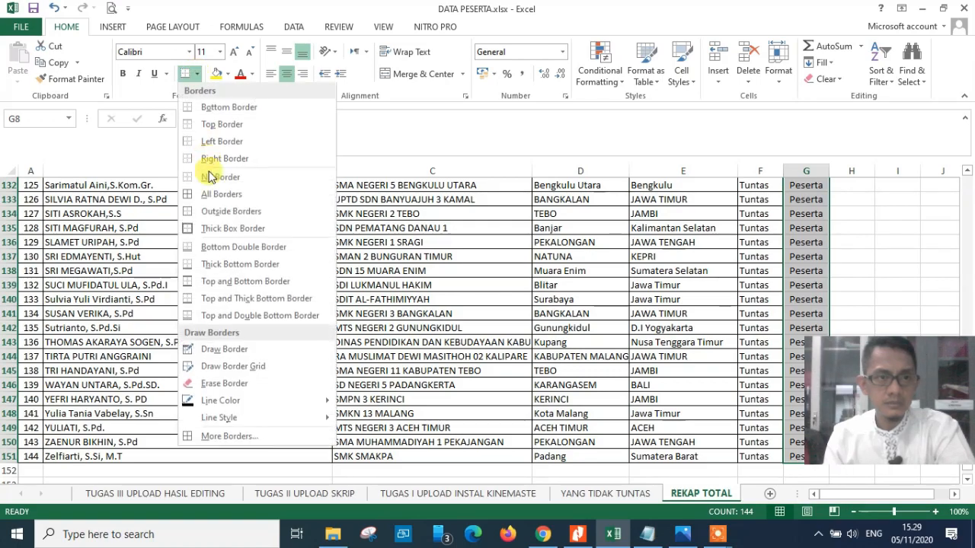
{"action": "left_click", "coordinate": [213, 216]}
{"action": "scroll", "coordinate": [246, 191], "scroll_direction": "up", "scroll_amount": 20}
{"action": "left_click", "coordinate": [606, 358]}
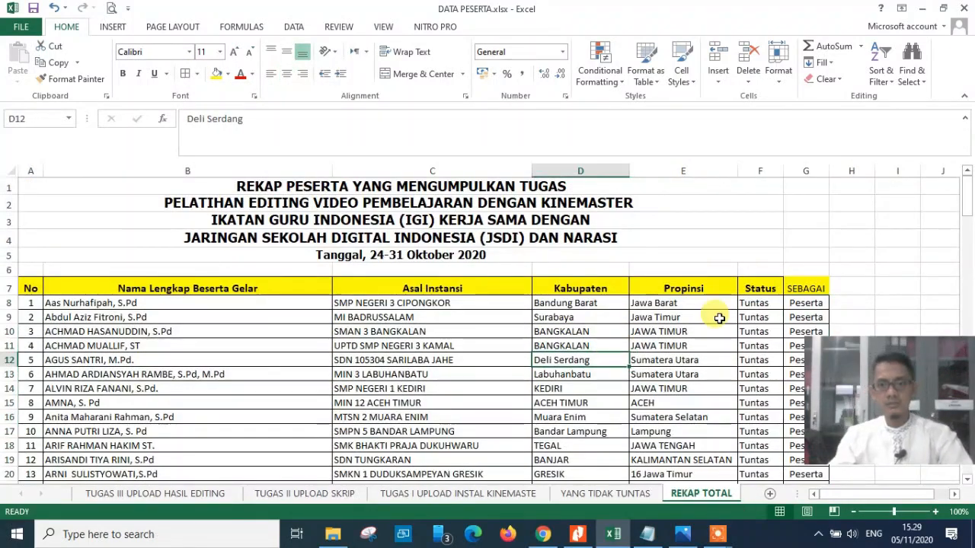
Make the SEBAGAI header in cell G7 bold
{"action": "left_click", "coordinate": [810, 285]}
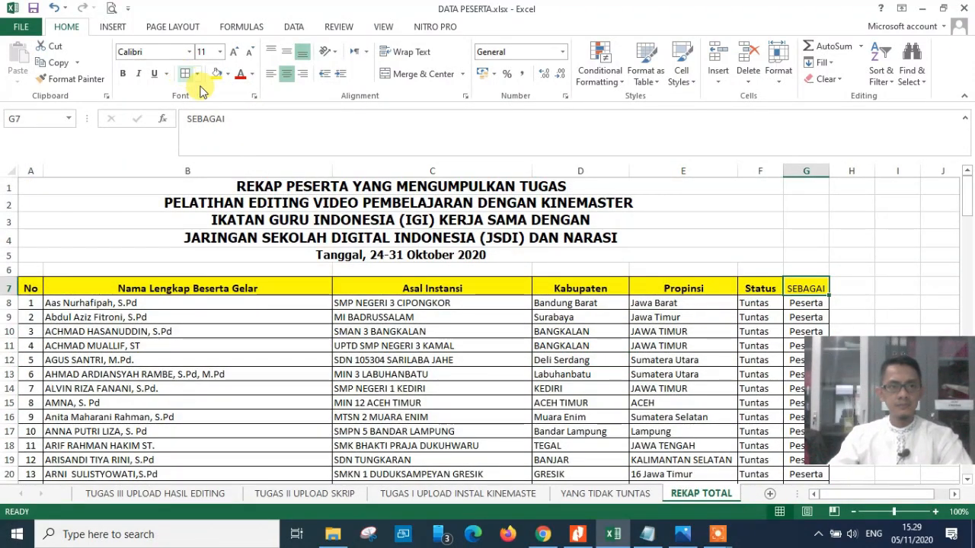
{"action": "left_click", "coordinate": [122, 73]}
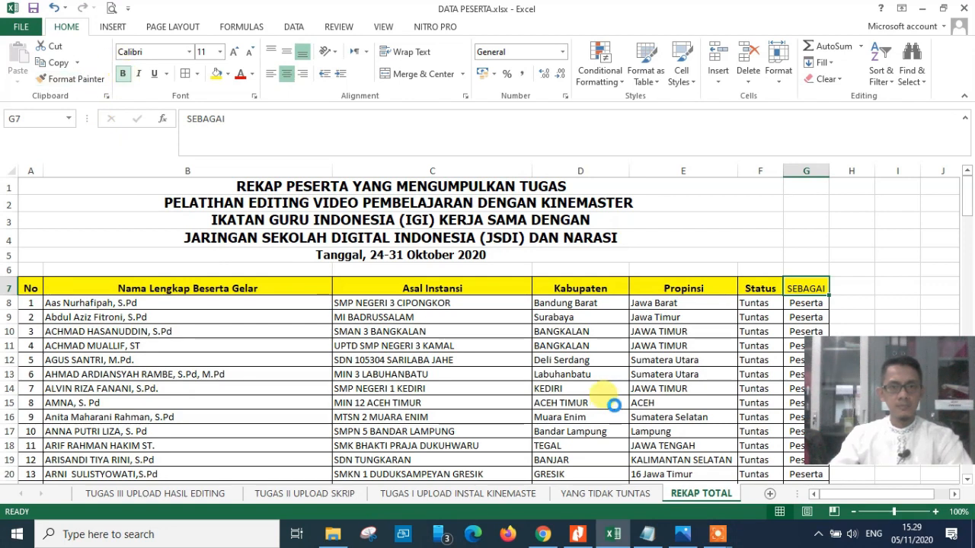
{"action": "left_click", "coordinate": [668, 345]}
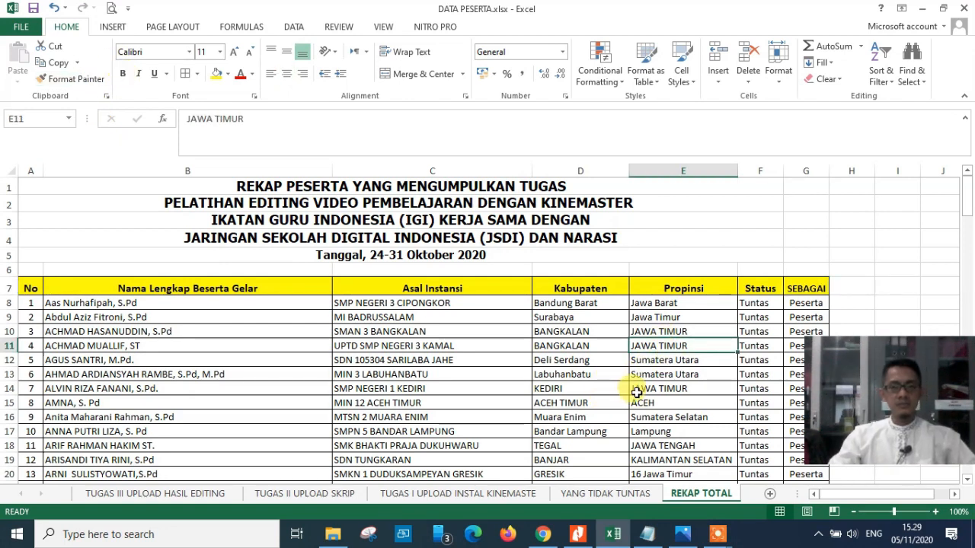
Check the participant table's rows and its name, Asal Instansi and SEBAGAI headers
{"action": "scroll", "coordinate": [636, 392], "scroll_direction": "down", "scroll_amount": 1}
{"action": "scroll", "coordinate": [636, 392], "scroll_direction": "down", "scroll_amount": 1}
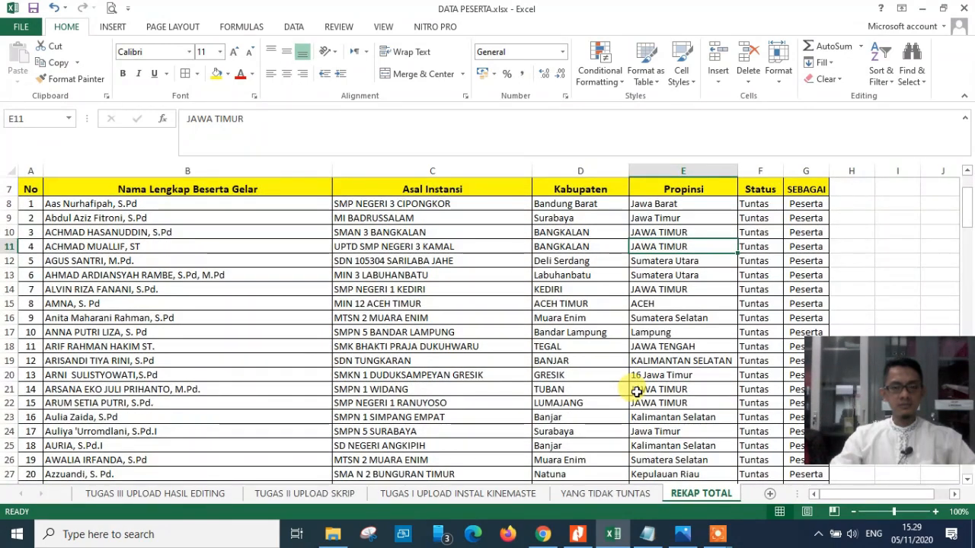
{"action": "scroll", "coordinate": [636, 392], "scroll_direction": "up", "scroll_amount": 2}
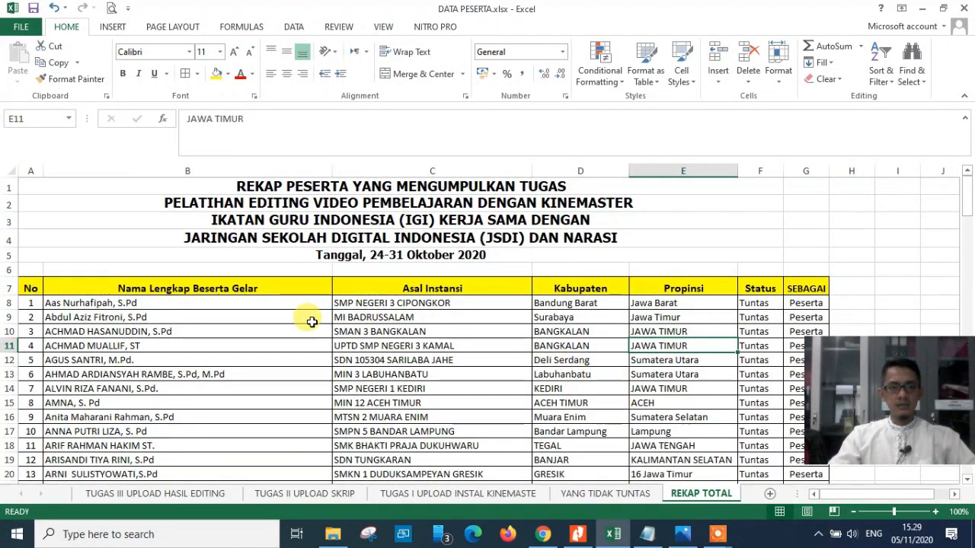
{"action": "left_click", "coordinate": [94, 289]}
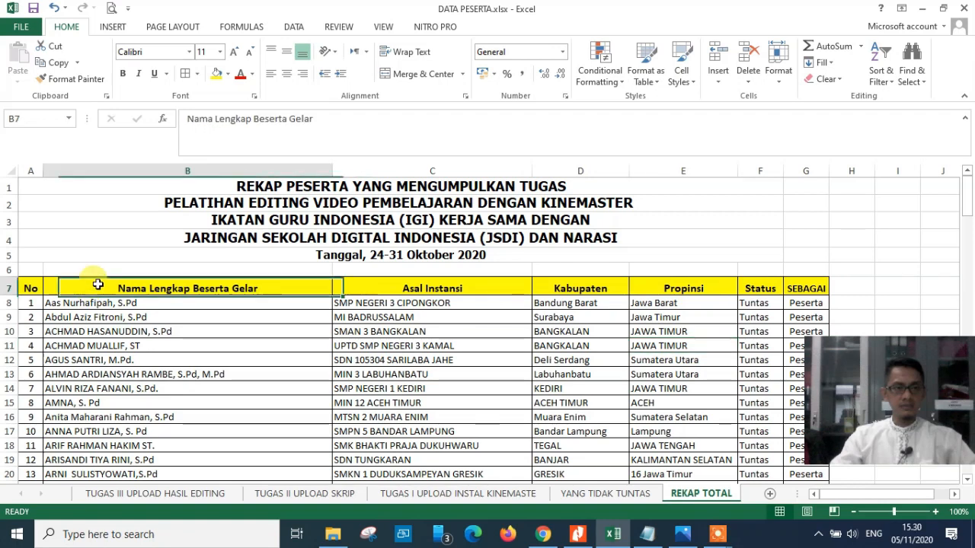
{"action": "left_click", "coordinate": [467, 287]}
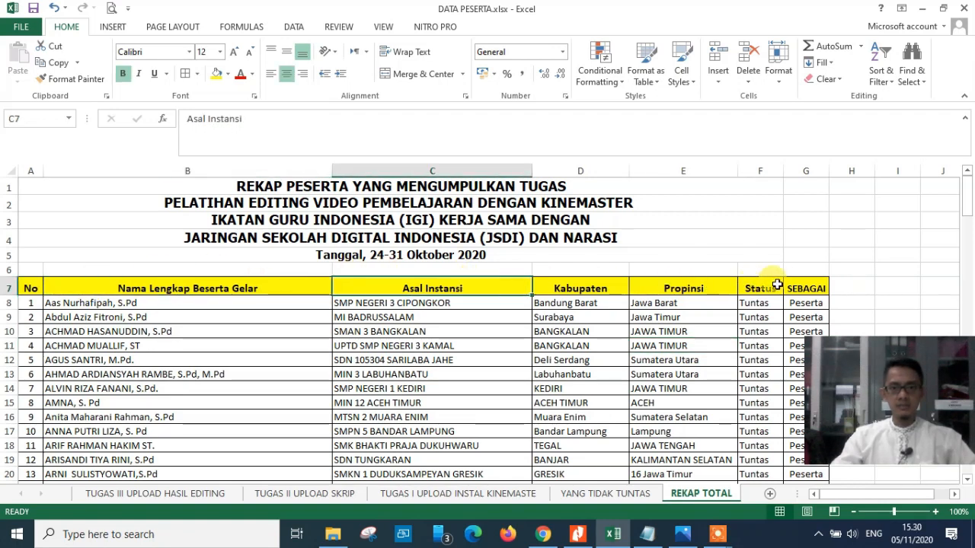
{"action": "left_click", "coordinate": [809, 285]}
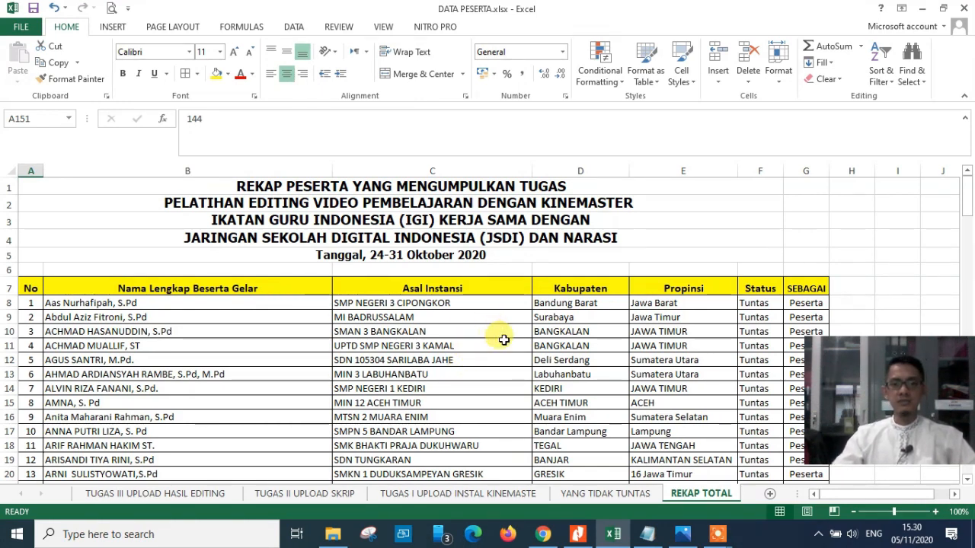
Switch to the Notepad notes and review the excel/spreadsheet options for the source data
{"action": "left_click", "coordinate": [646, 534]}
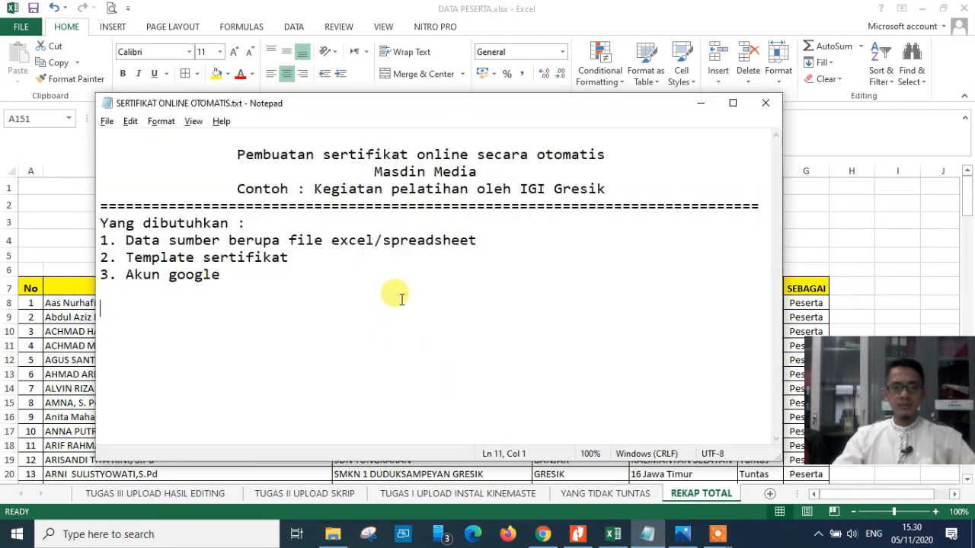
{"action": "left_click_drag", "start_coordinate": [387, 241], "coordinate": [478, 241]}
{"action": "left_click", "coordinate": [386, 264]}
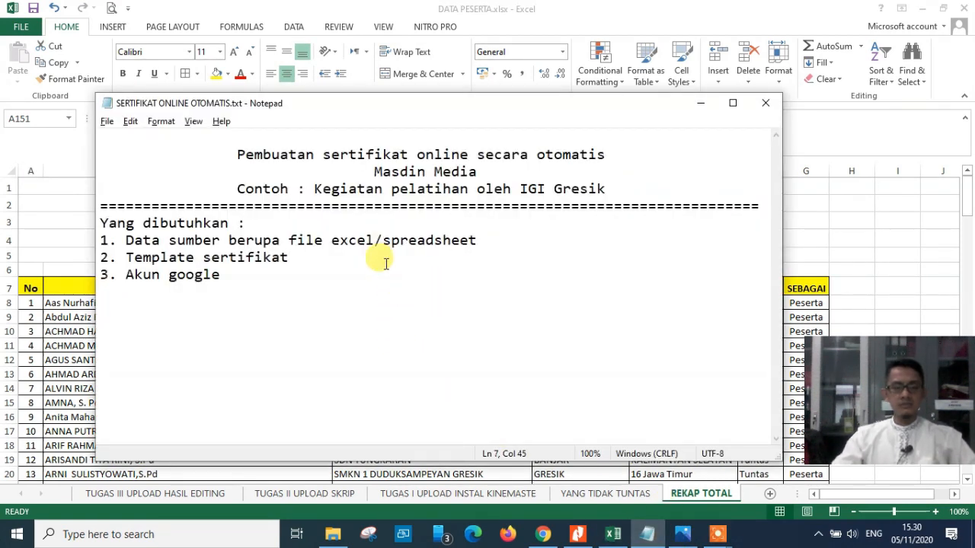
{"action": "double_click", "coordinate": [345, 241]}
{"action": "left_click", "coordinate": [379, 229]}
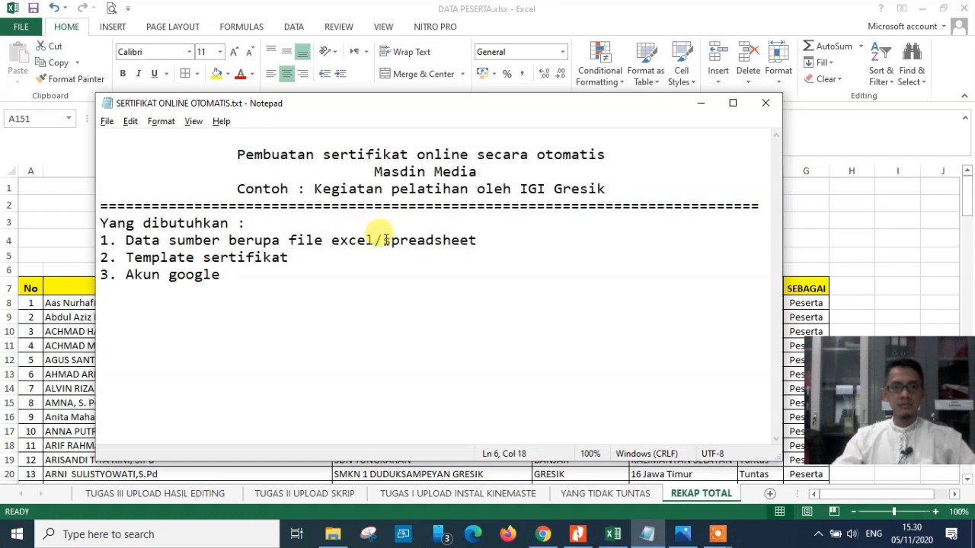
{"action": "left_click_drag", "start_coordinate": [386, 241], "coordinate": [473, 240]}
{"action": "left_click", "coordinate": [504, 236]}
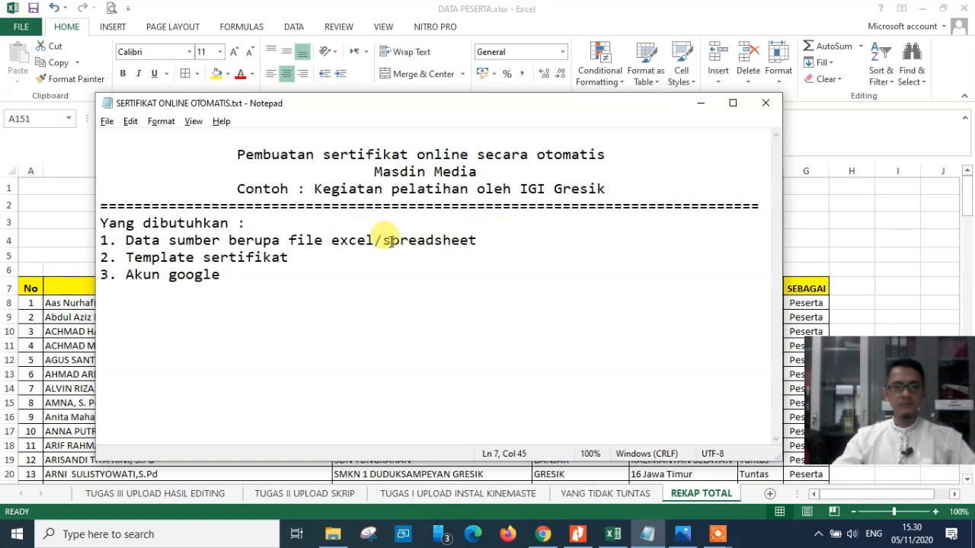
{"action": "left_click_drag", "start_coordinate": [386, 241], "coordinate": [472, 240]}
{"action": "left_click", "coordinate": [548, 246]}
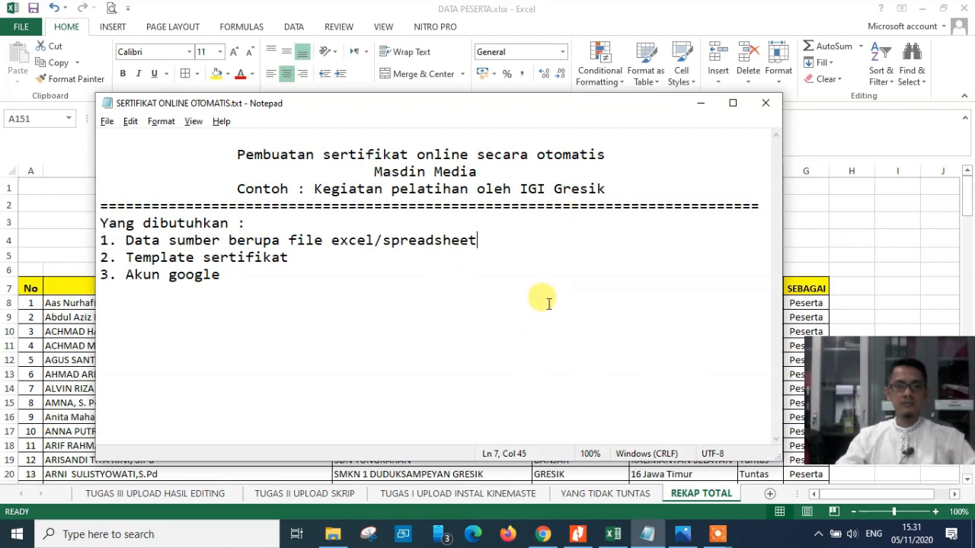
Switch to Chrome and open My Drive in Google Drive to look over the existing files
{"action": "left_click", "coordinate": [542, 533]}
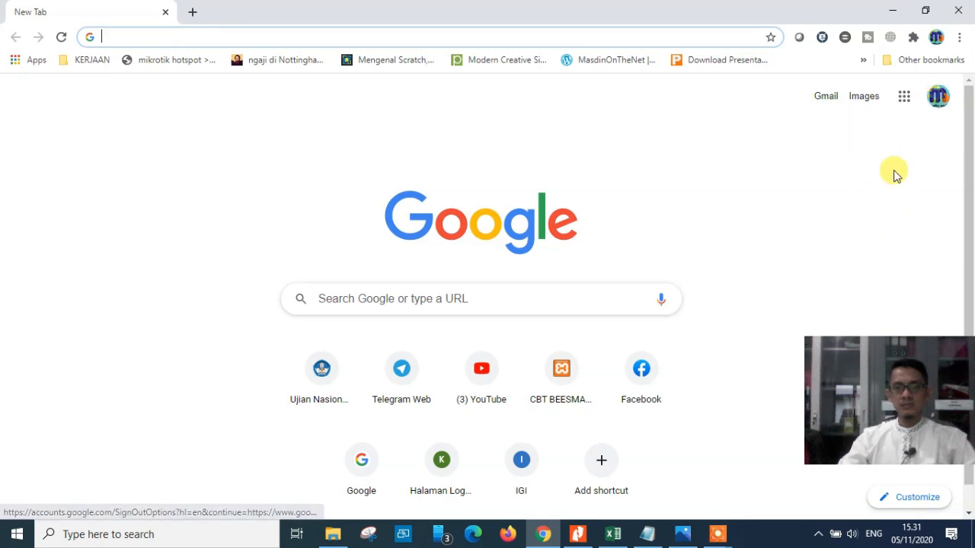
{"action": "left_click", "coordinate": [904, 99]}
{"action": "left_click", "coordinate": [901, 101]}
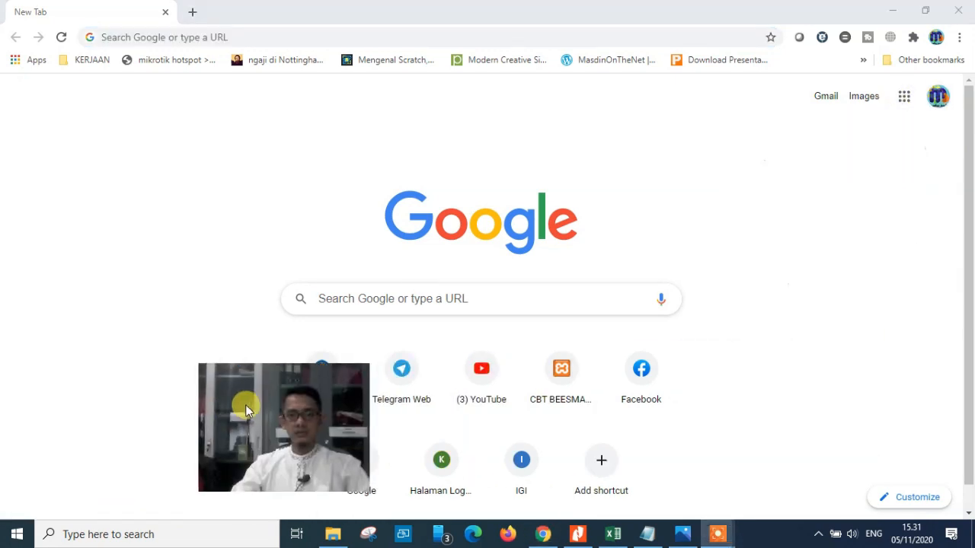
{"action": "left_click", "coordinate": [901, 102]}
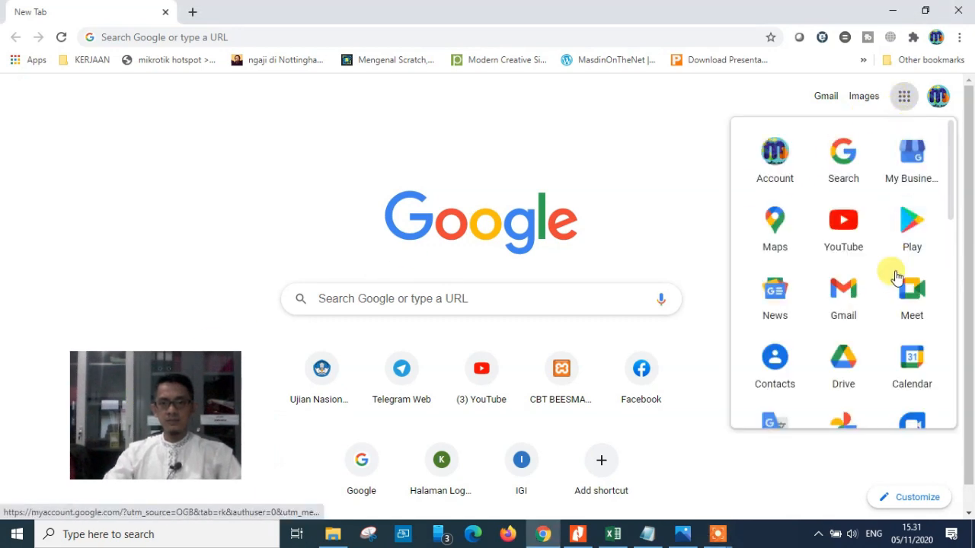
{"action": "left_click", "coordinate": [845, 366]}
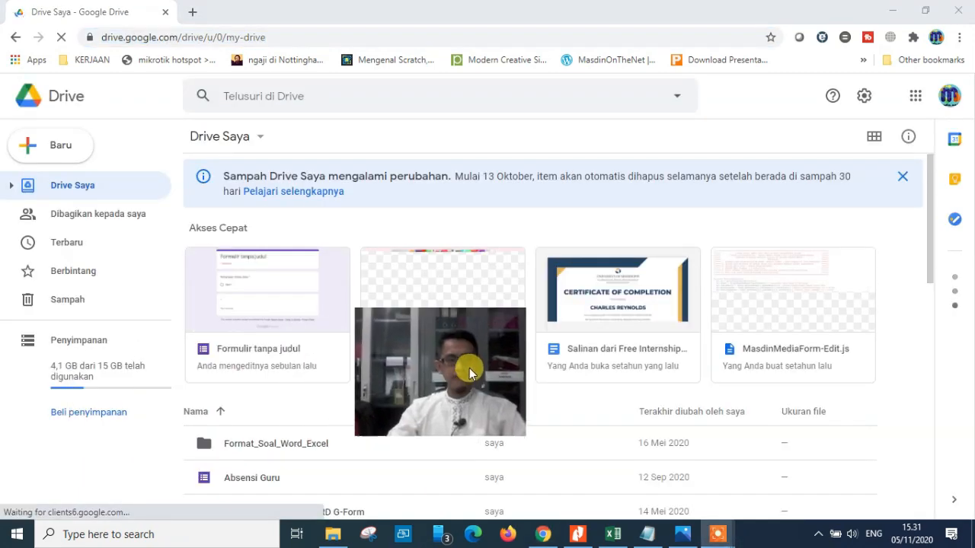
{"action": "scroll", "coordinate": [281, 268], "scroll_direction": "down", "scroll_amount": 3}
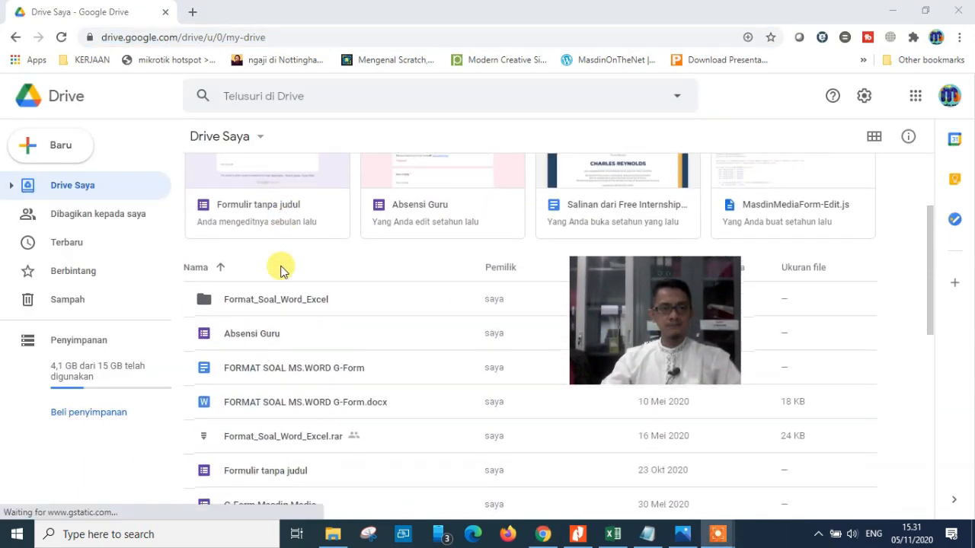
{"action": "scroll", "coordinate": [305, 293], "scroll_direction": "down", "scroll_amount": 2}
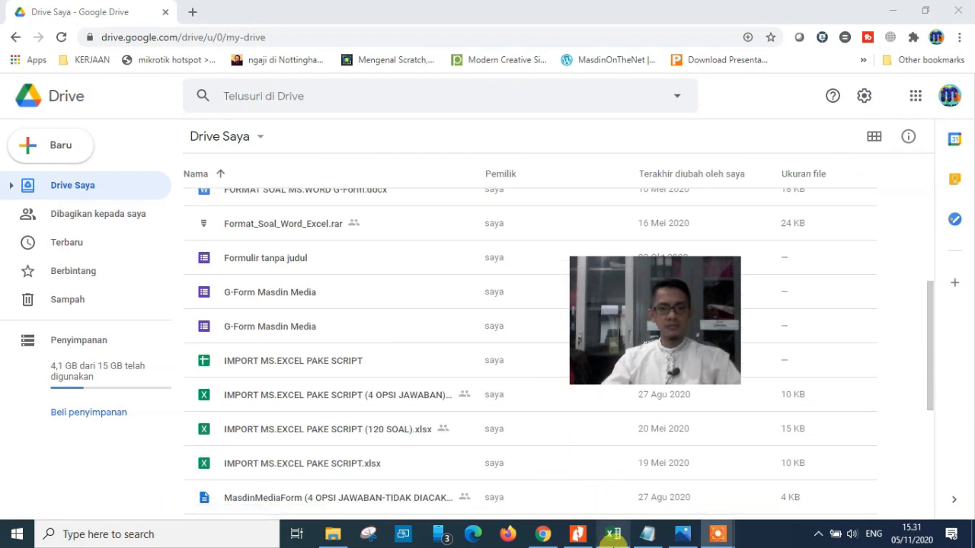
{"action": "left_click", "coordinate": [612, 535]}
{"action": "left_click", "coordinate": [613, 535]}
{"action": "scroll", "coordinate": [294, 378], "scroll_direction": "up", "scroll_amount": 5}
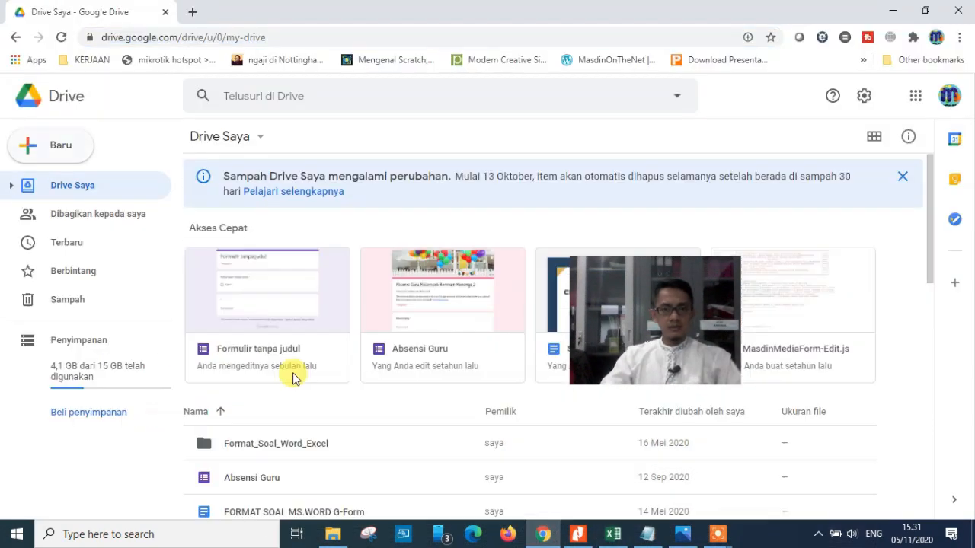
Create a new folder named SERTIFIKAT PELATIHAN IGI GRESIK in My Drive
{"action": "left_click", "coordinate": [66, 150]}
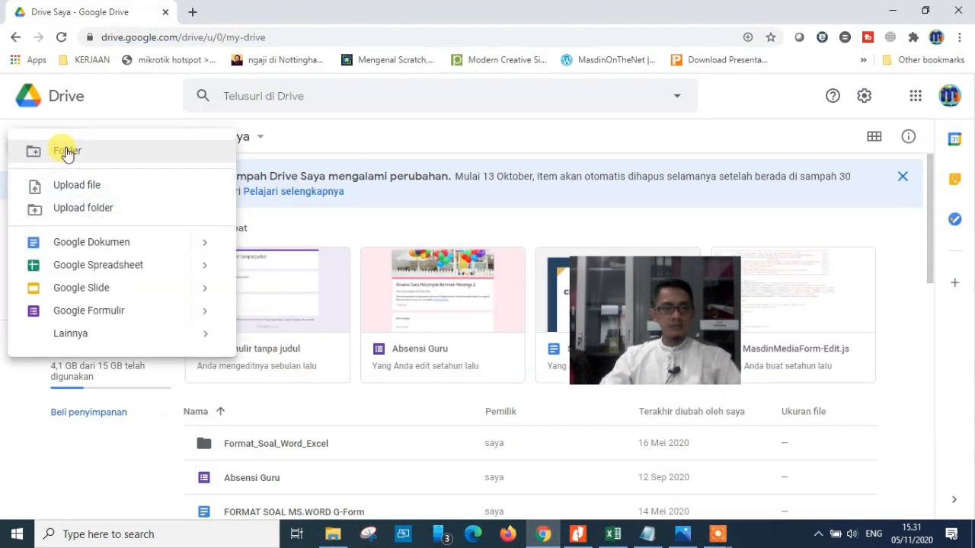
{"action": "left_click", "coordinate": [86, 153]}
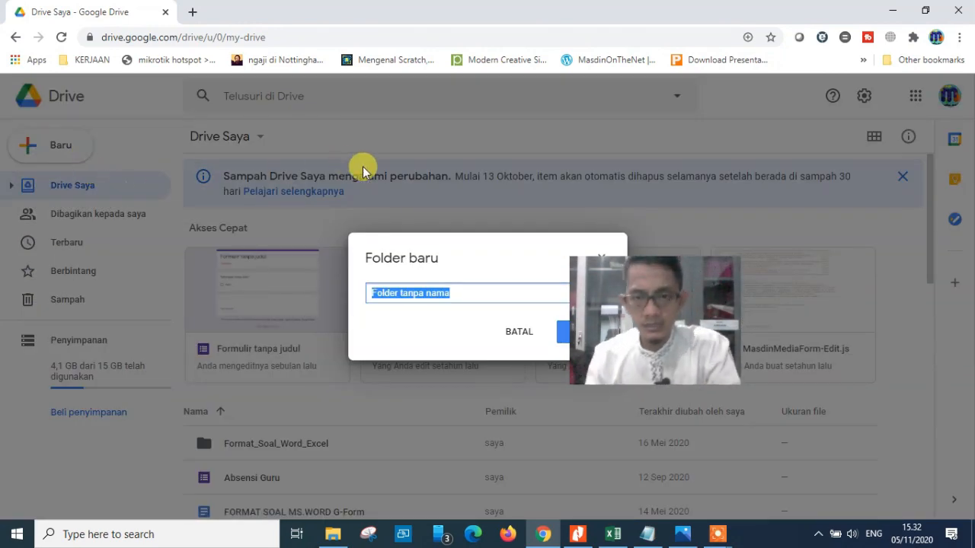
{"action": "left_click_drag", "start_coordinate": [700, 282], "coordinate": [811, 301]}
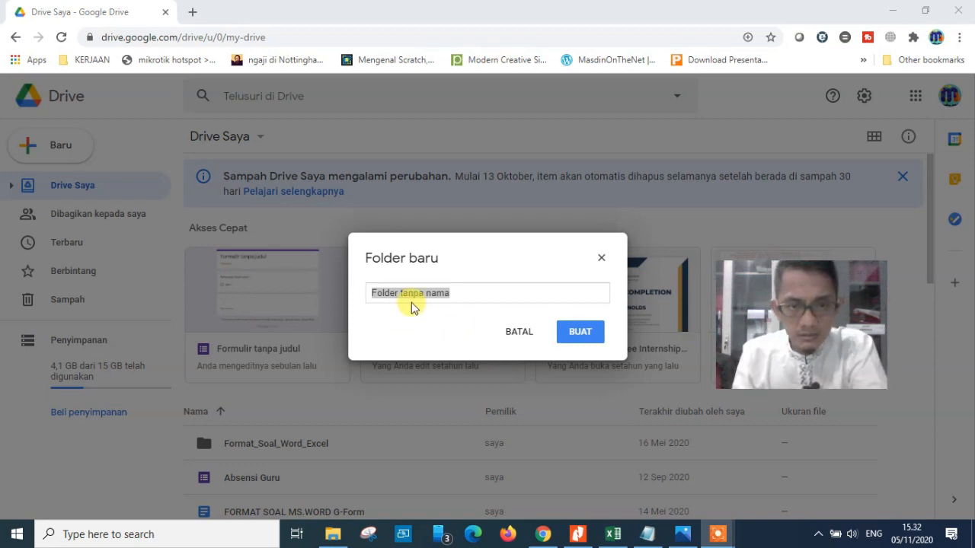
{"action": "left_click", "coordinate": [455, 296]}
{"action": "left_click_drag", "start_coordinate": [445, 293], "coordinate": [342, 294]}
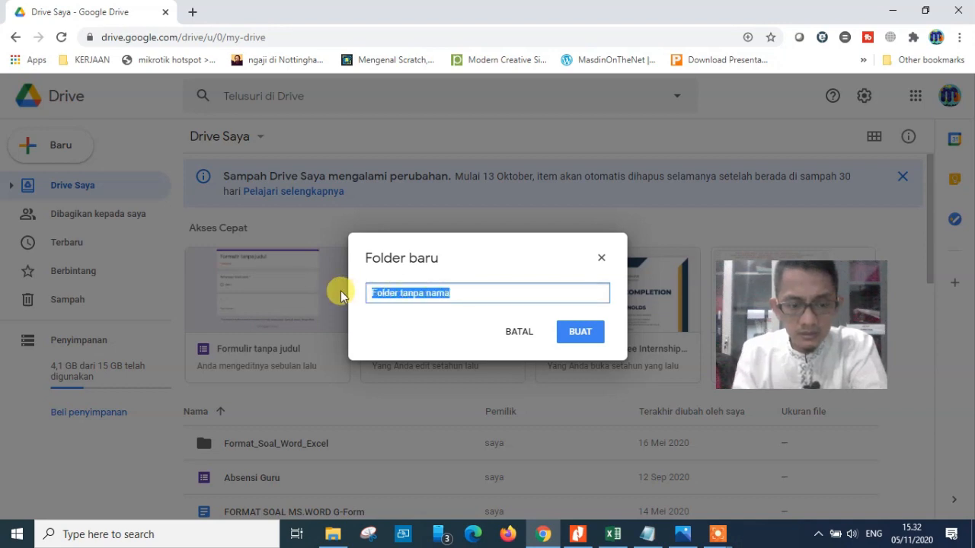
{"action": "type", "text": "SERTIFIKAY"}
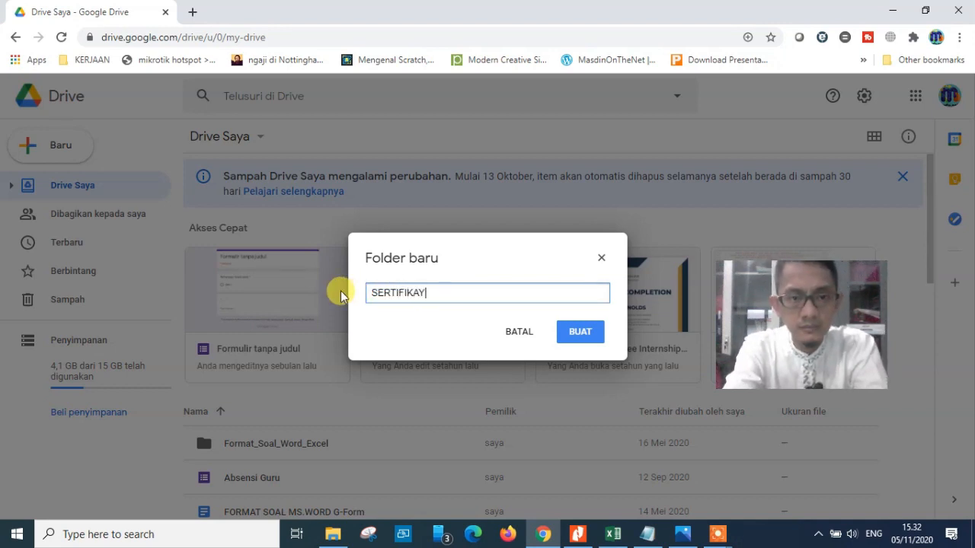
{"action": "key", "text": "BackSpace"}
{"action": "type", "text": "T "}
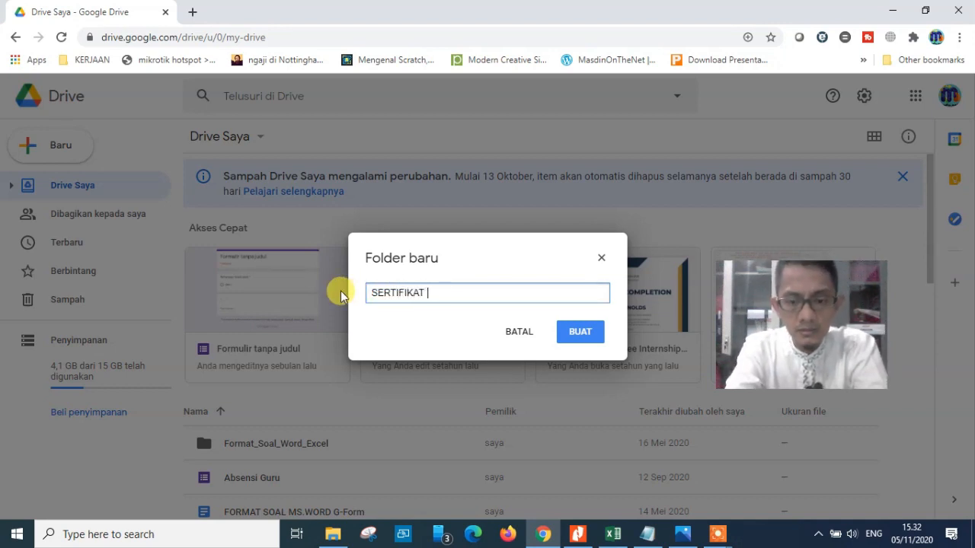
{"action": "type", "text": "PELATIHAN "}
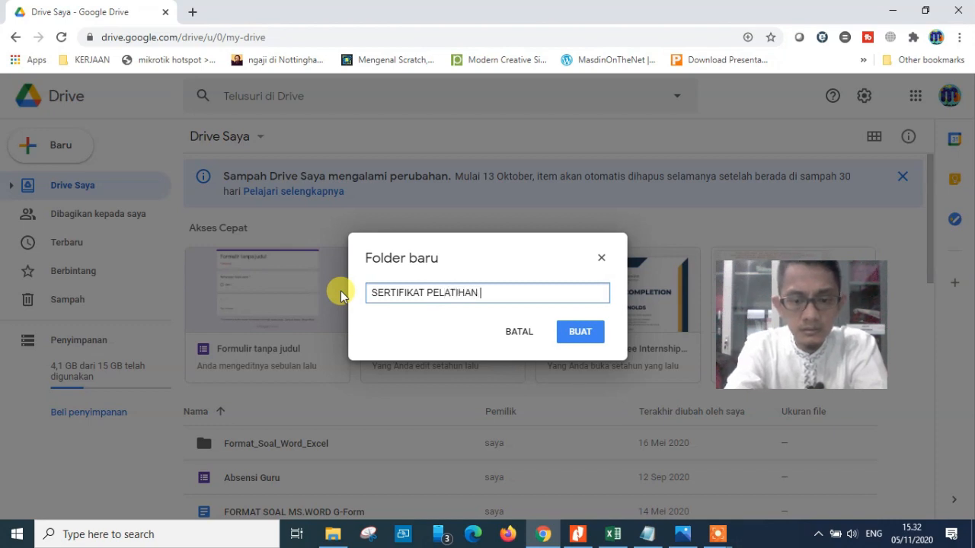
{"action": "type", "text": "IGI GRESIK"}
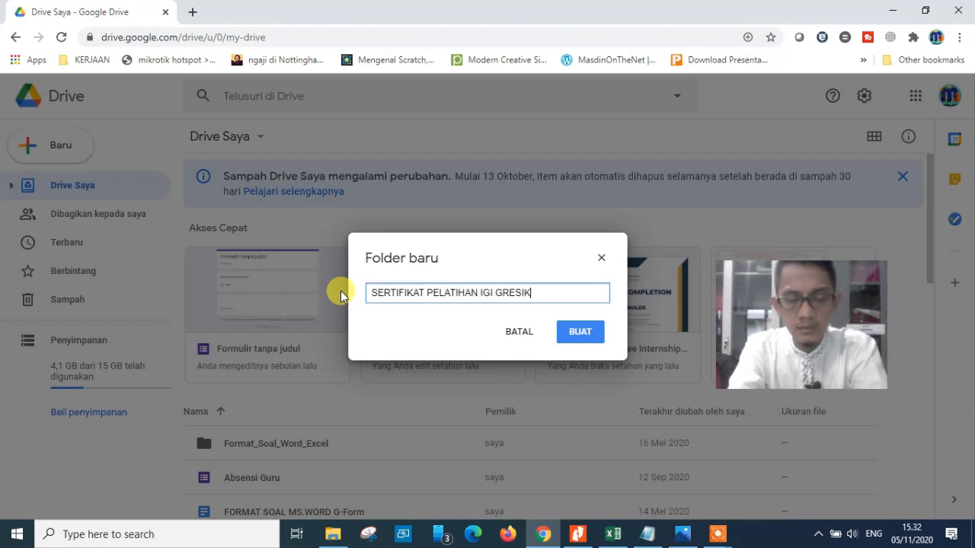
{"action": "left_click", "coordinate": [579, 339]}
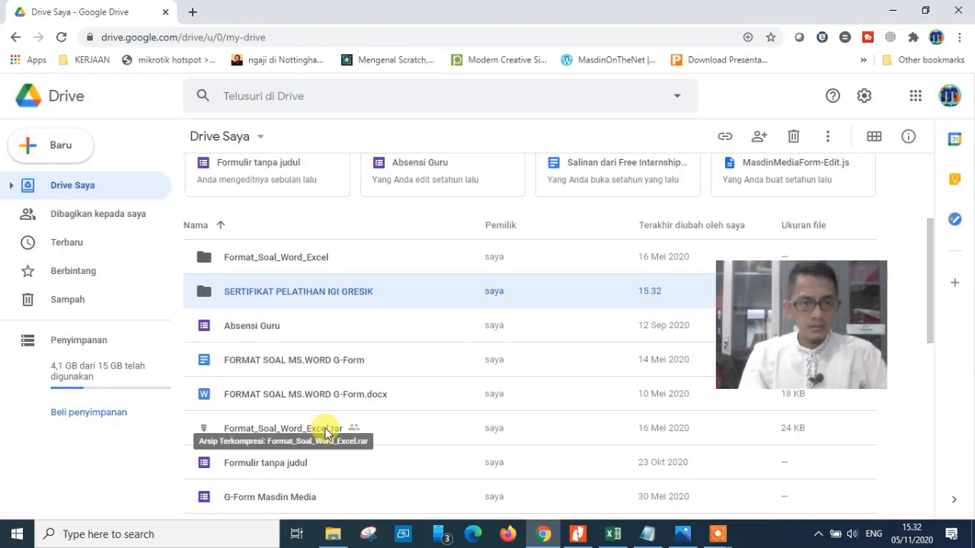
Upload DATA PESERTA.xlsx from the local SERTIFIKAT PESERTA folder into the SERTIFIKAT PELATIHAN IGI GRESIK Drive folder
{"action": "double_click", "coordinate": [262, 294]}
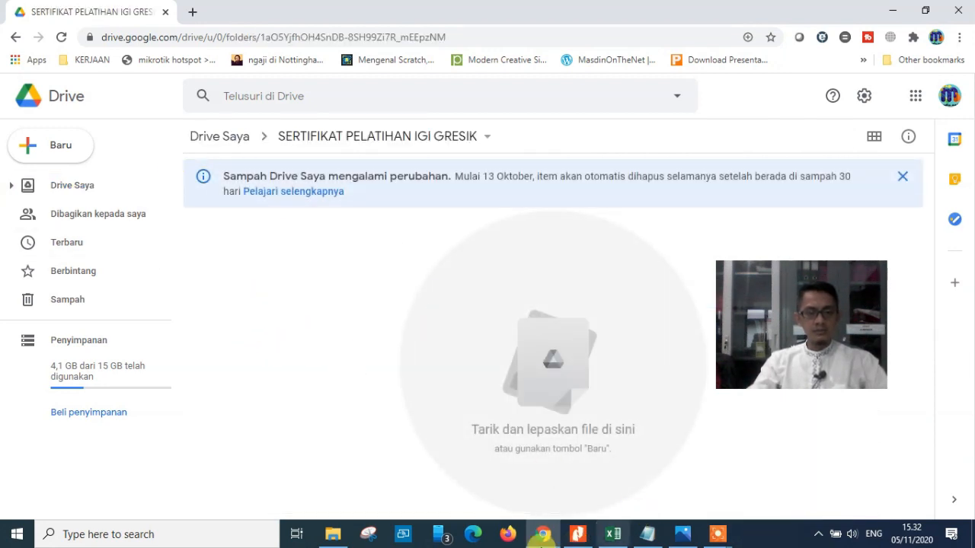
{"action": "left_click", "coordinate": [332, 539]}
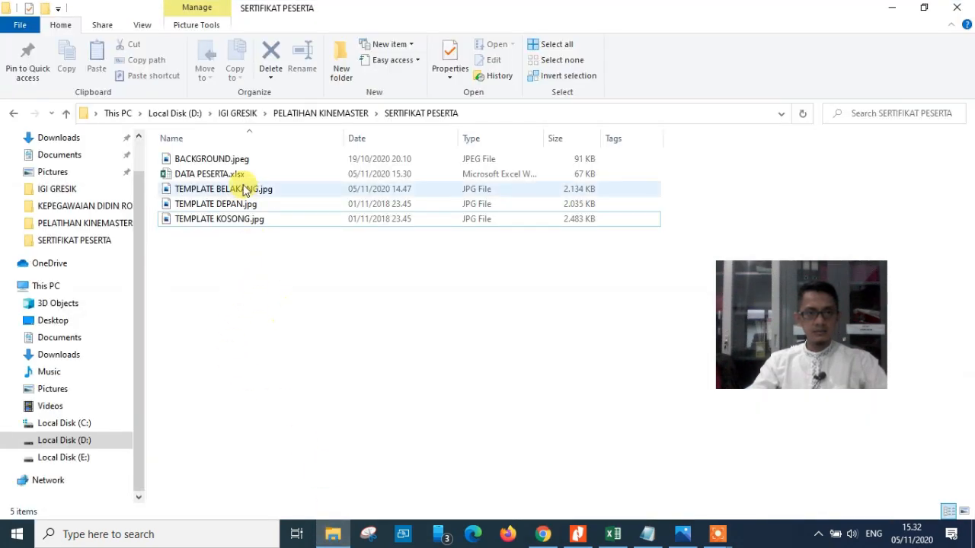
{"action": "left_click", "coordinate": [202, 177]}
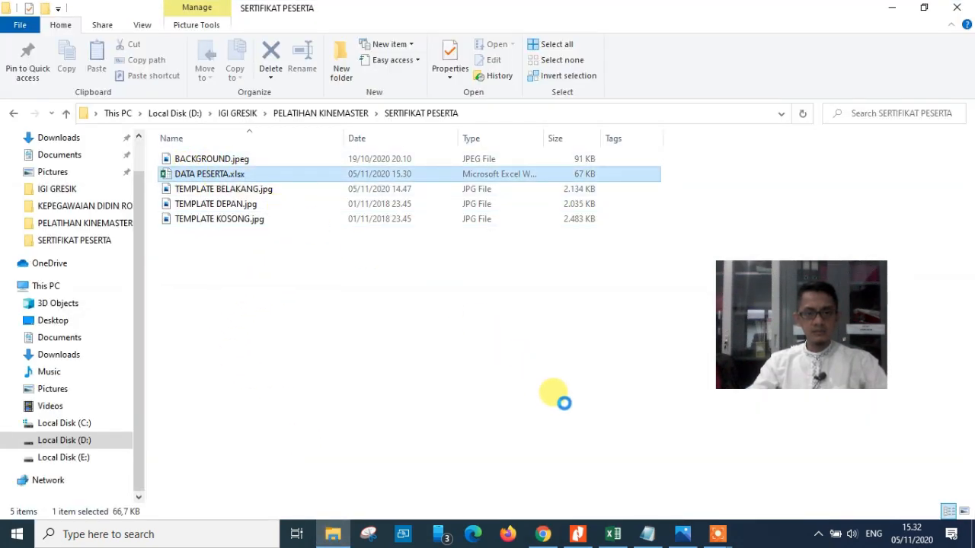
{"action": "left_click_drag", "start_coordinate": [542, 538], "coordinate": [438, 363]}
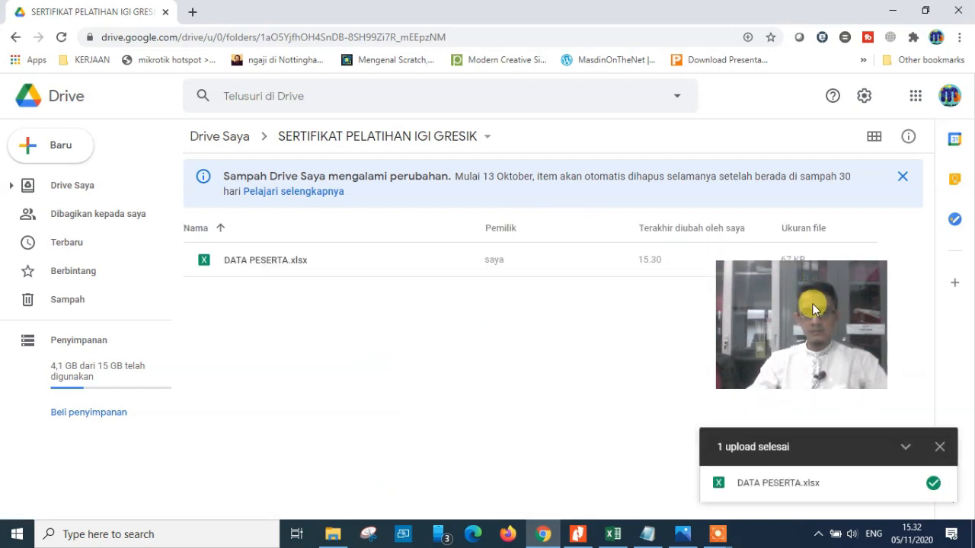
{"action": "left_click_drag", "start_coordinate": [812, 304], "coordinate": [335, 421]}
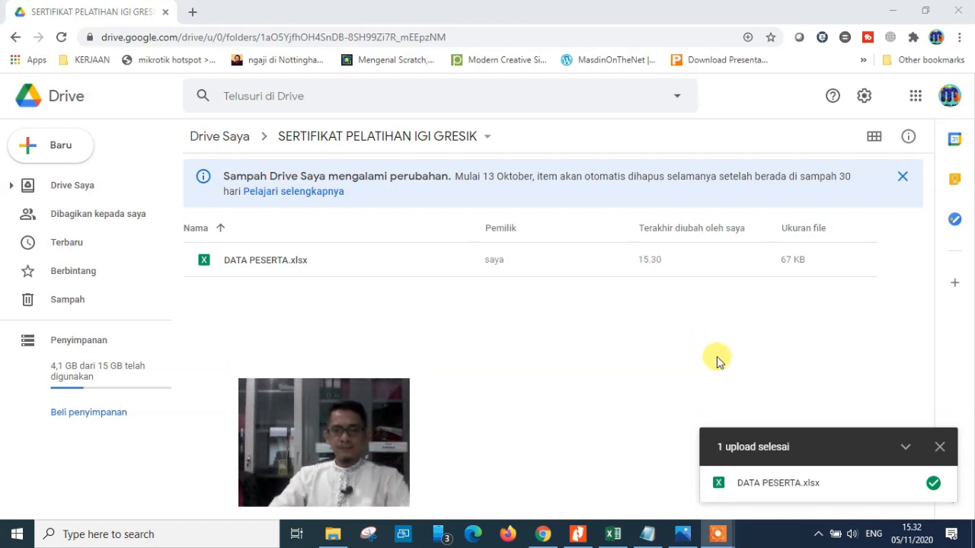
{"action": "left_click", "coordinate": [940, 446]}
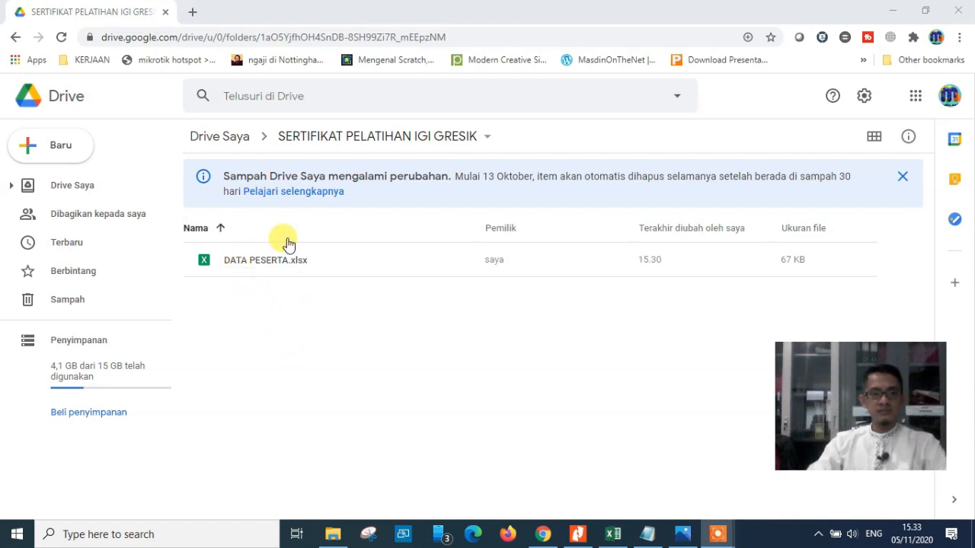
Open the uploaded DATA PESERTA.xlsx with Google Spreadsheet and look over its participant rows
{"action": "double_click", "coordinate": [252, 261]}
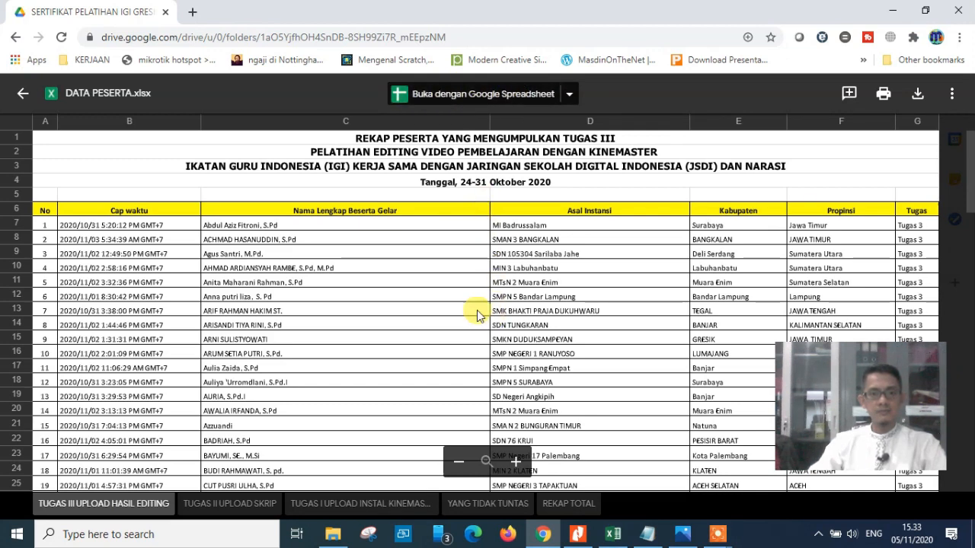
{"action": "left_click", "coordinate": [461, 93]}
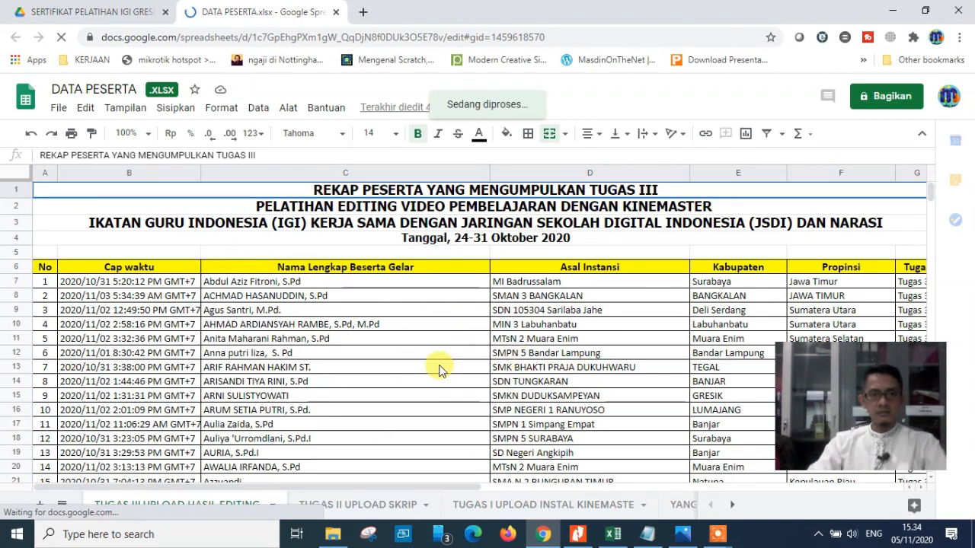
{"action": "scroll", "coordinate": [473, 369], "scroll_direction": "down", "scroll_amount": 5}
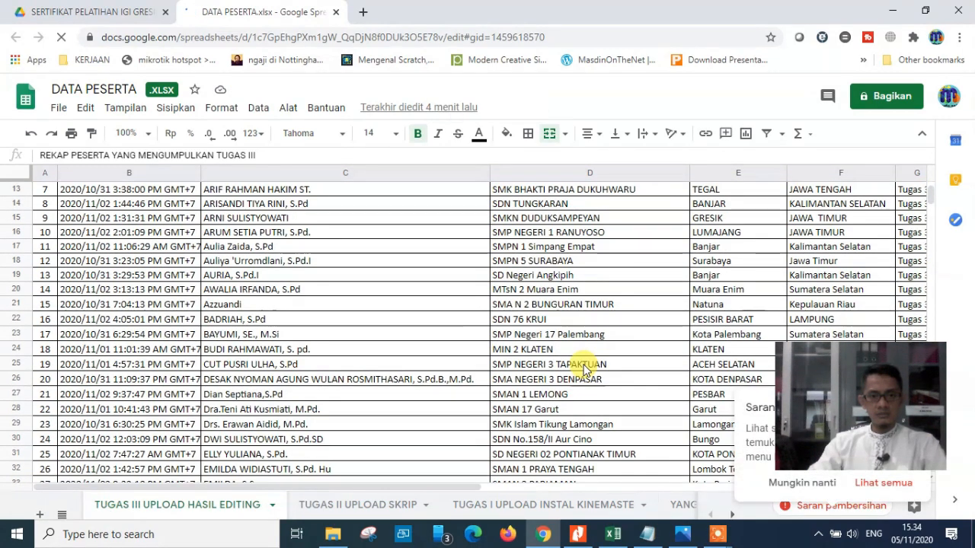
{"action": "scroll", "coordinate": [585, 369], "scroll_direction": "up", "scroll_amount": 5}
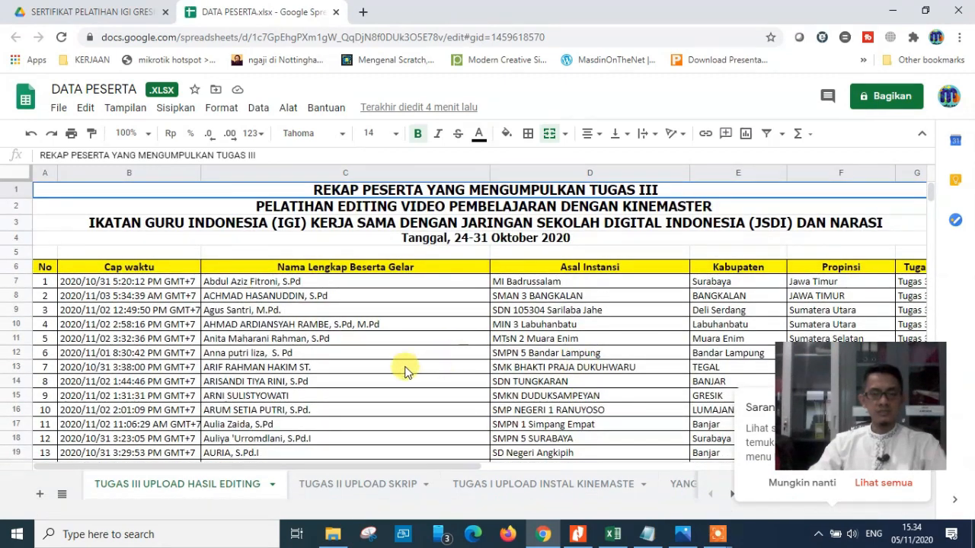
Save DATA PESERTA.xlsx as a native Google Spreadsheet and check participant name cells in the converted copy
{"action": "left_click", "coordinate": [59, 108]}
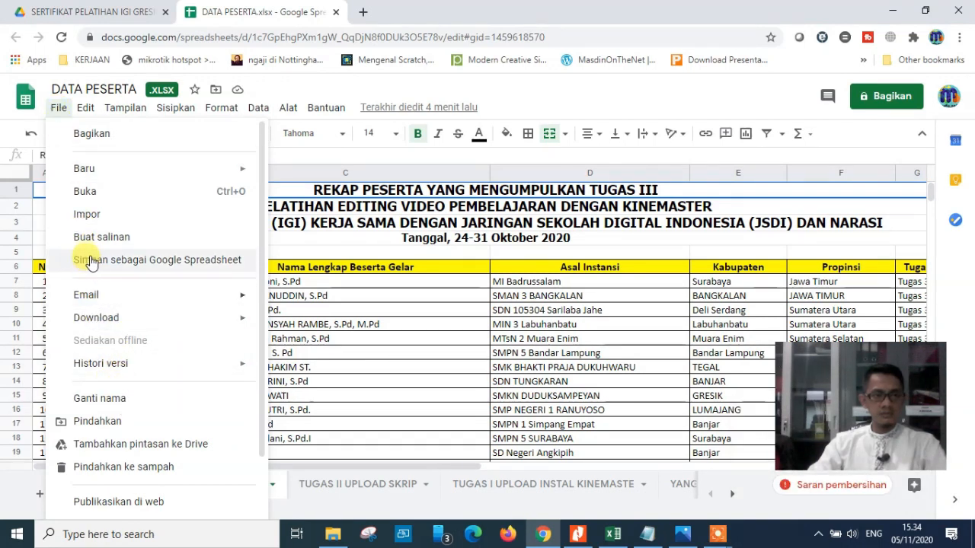
{"action": "left_click", "coordinate": [181, 262]}
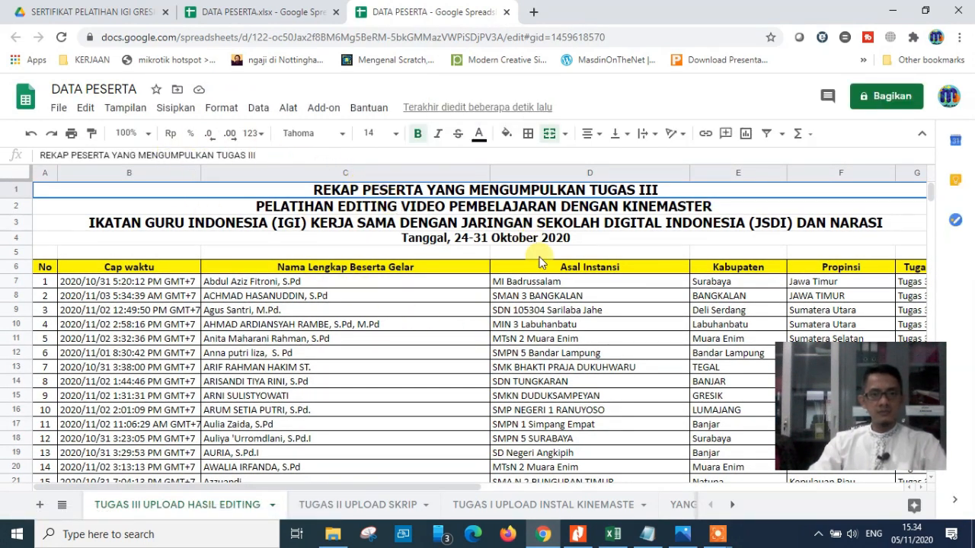
{"action": "left_click", "coordinate": [401, 339]}
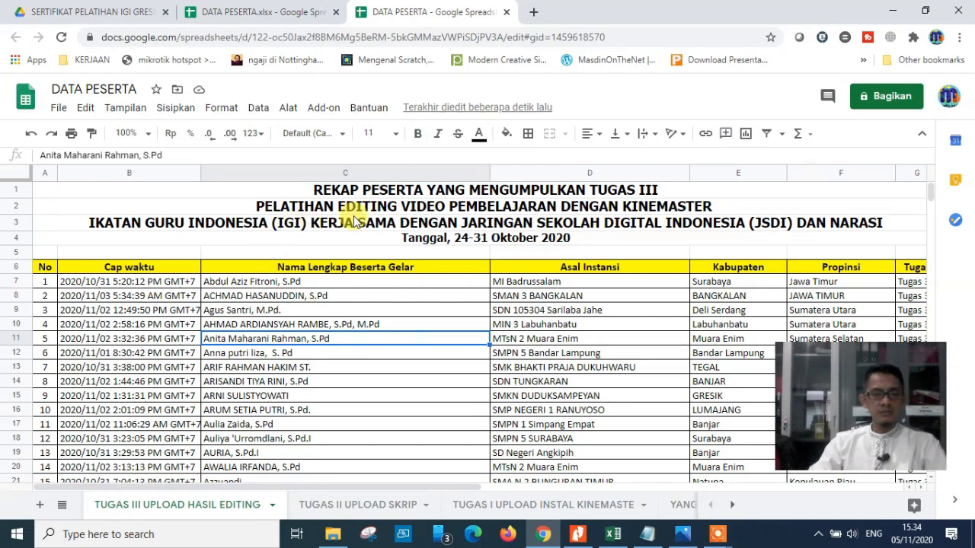
{"action": "left_click", "coordinate": [405, 309]}
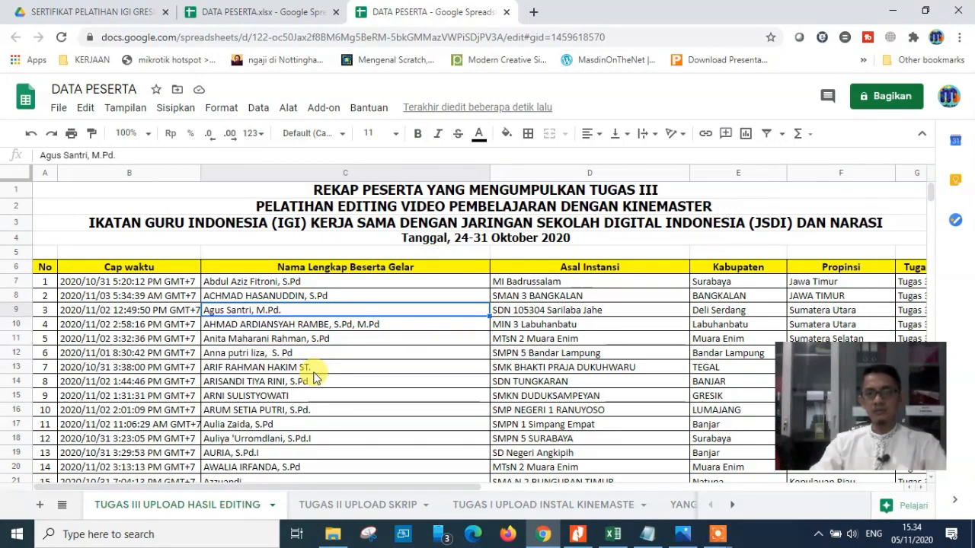
Close the DATA PESERTA.xlsx preview and its spreadsheet tab, keeping the converted copy open, and return to the Drive folder
{"action": "left_click", "coordinate": [72, 14]}
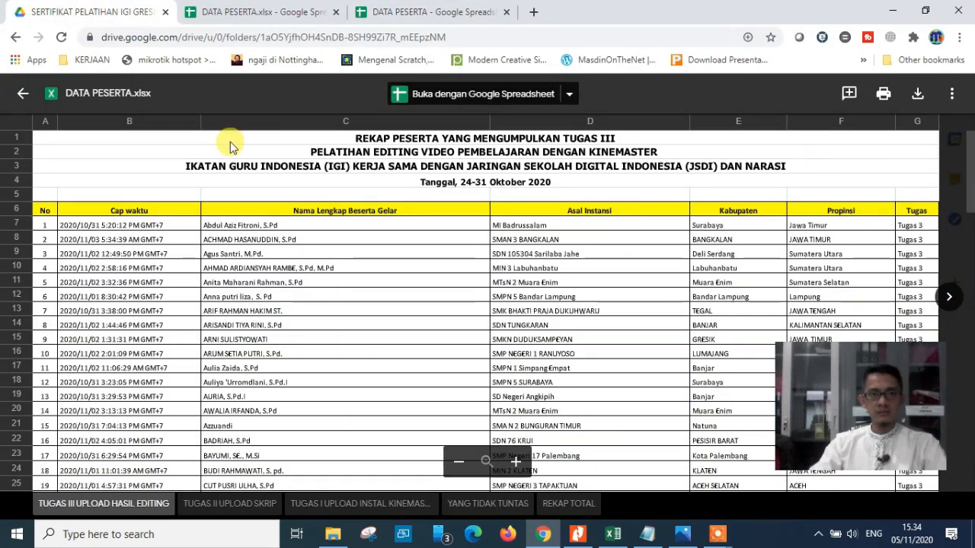
{"action": "left_click", "coordinate": [23, 93]}
{"action": "left_click", "coordinate": [351, 371]}
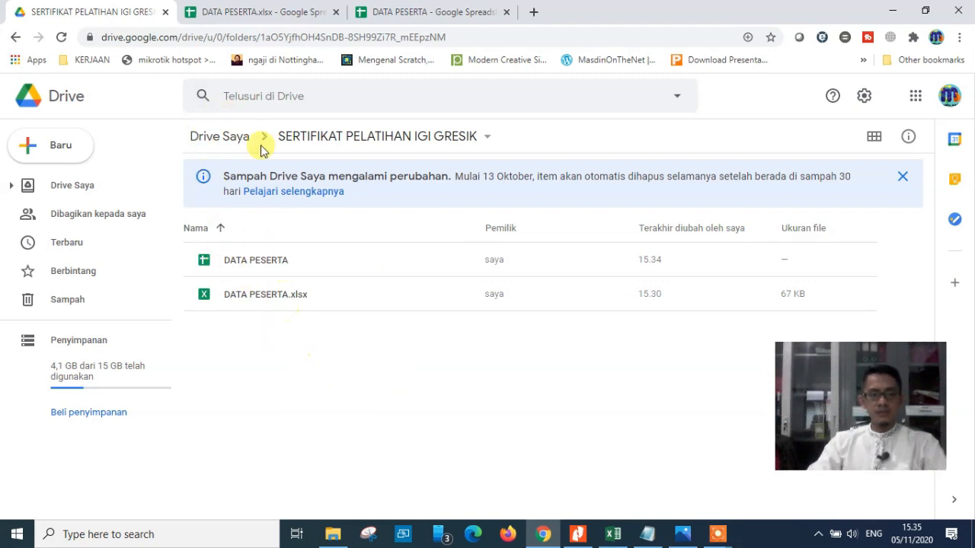
{"action": "left_click", "coordinate": [261, 15]}
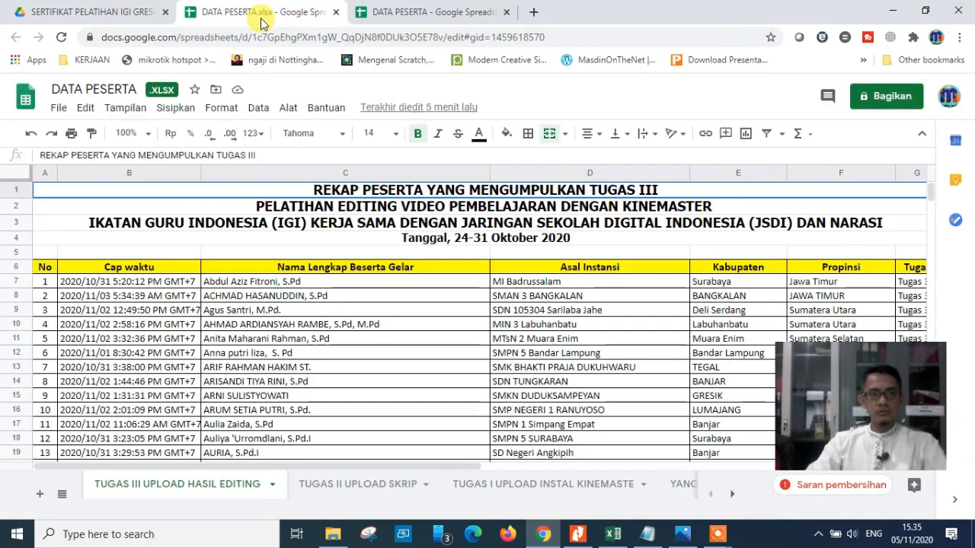
{"action": "left_click", "coordinate": [336, 12]}
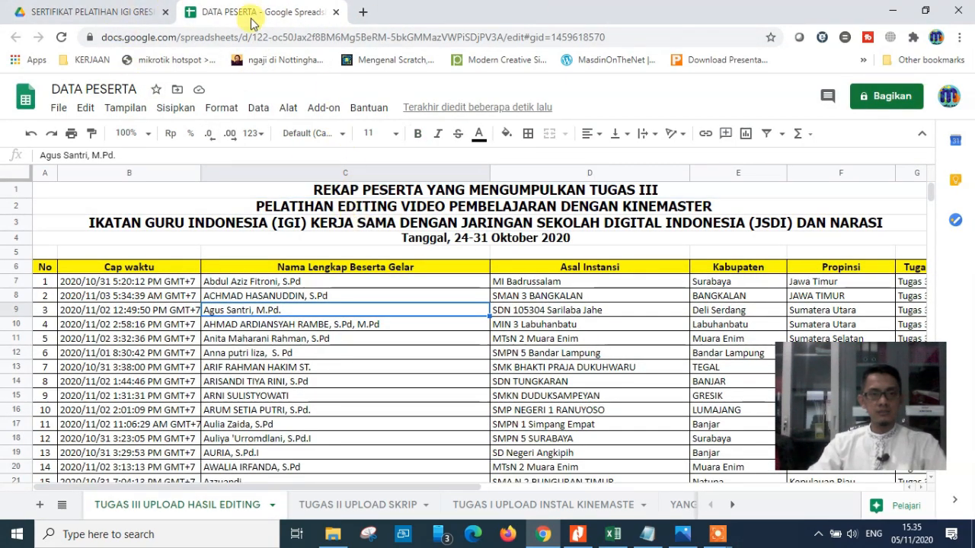
{"action": "left_click", "coordinate": [106, 13]}
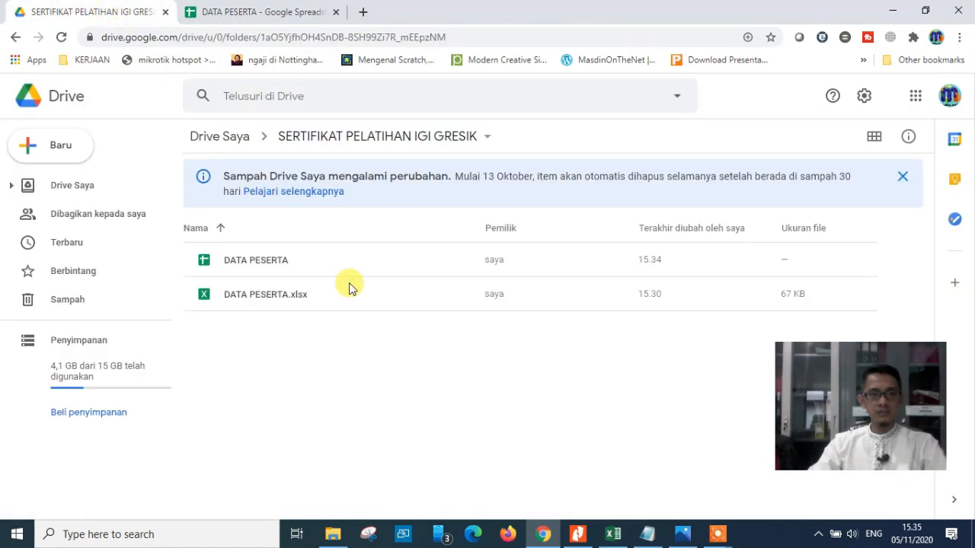
Delete the DATA PESERTA.xlsx file from the SERTIFIKAT PELATIHAN IGI GRESIK Drive folder
{"action": "left_click", "coordinate": [262, 297]}
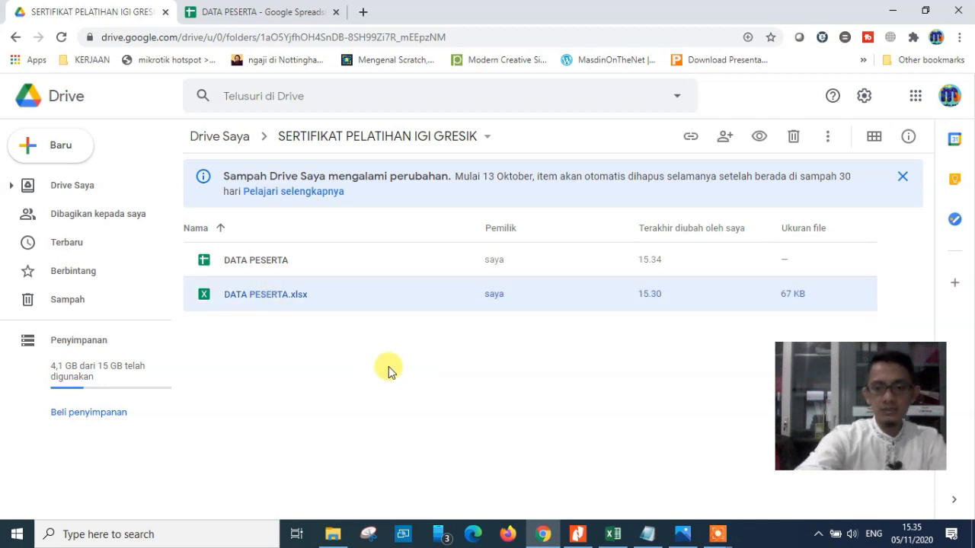
{"action": "key", "text": "Delete"}
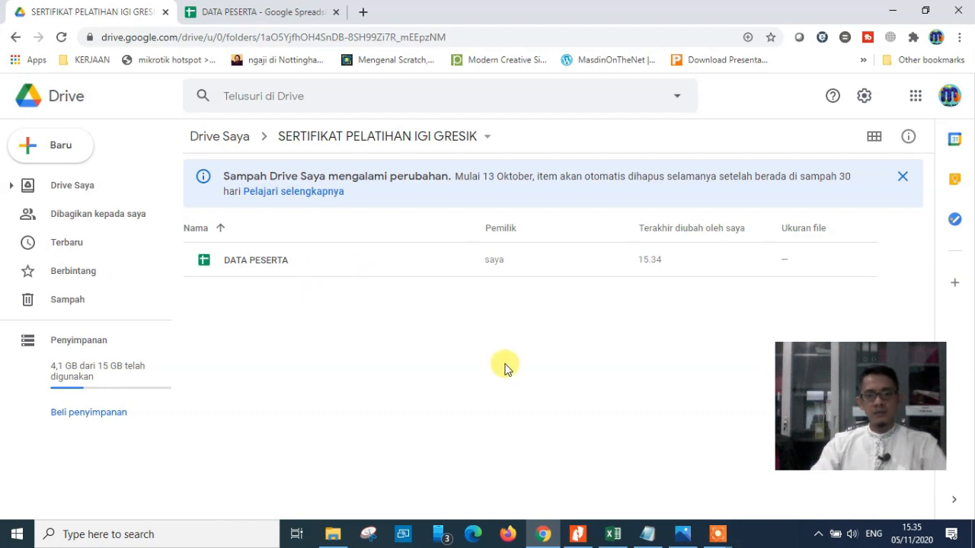
Review the data source and certificate template requirements in the SERTIFIKAT ONLINE OTOMATIS.txt notes, then put the notes away
{"action": "left_click", "coordinate": [647, 534]}
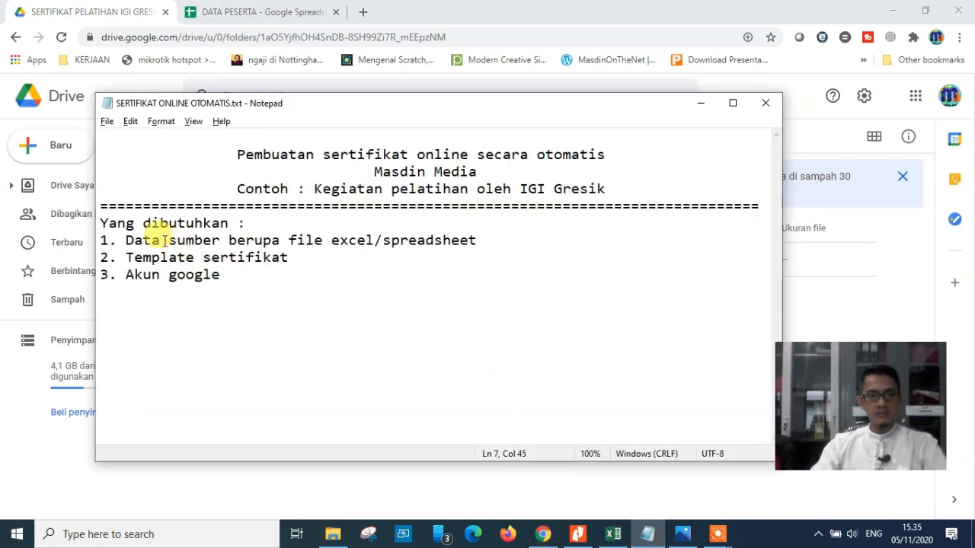
{"action": "left_click_drag", "start_coordinate": [126, 241], "coordinate": [506, 236]}
{"action": "left_click", "coordinate": [440, 299]}
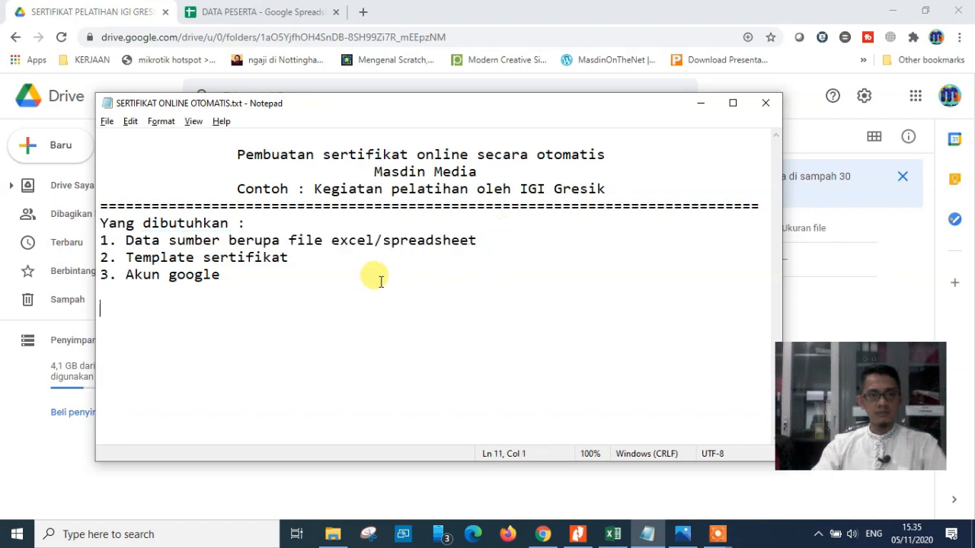
{"action": "left_click_drag", "start_coordinate": [140, 259], "coordinate": [346, 251]}
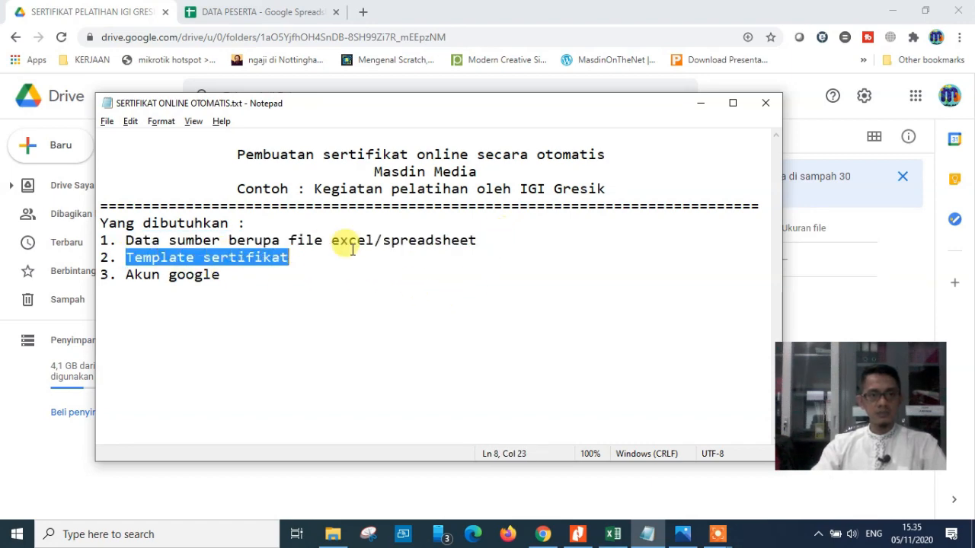
{"action": "left_click", "coordinate": [343, 302]}
{"action": "left_click", "coordinate": [700, 103]}
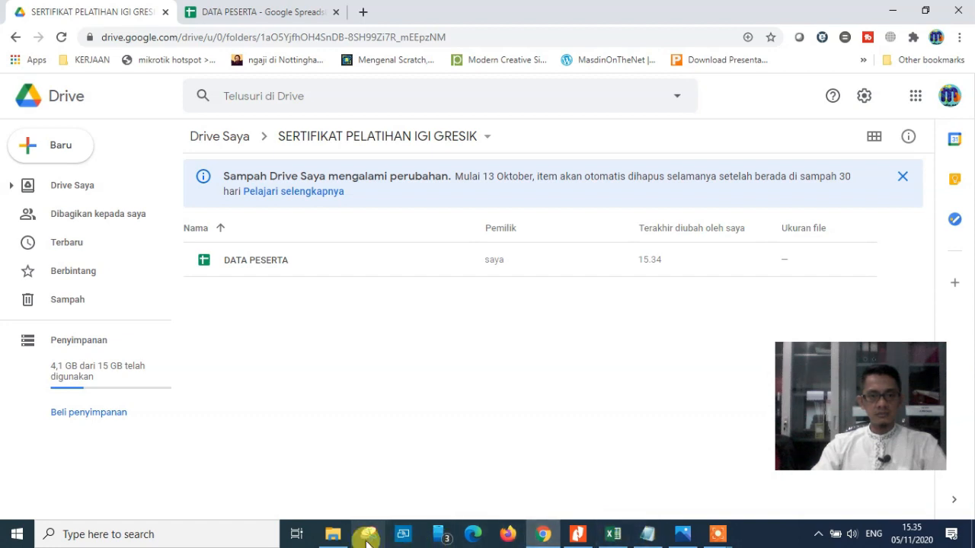
Bring up the local SERTIFIKAT PESERTA folder and show its files as extra large icons
{"action": "left_click", "coordinate": [333, 536]}
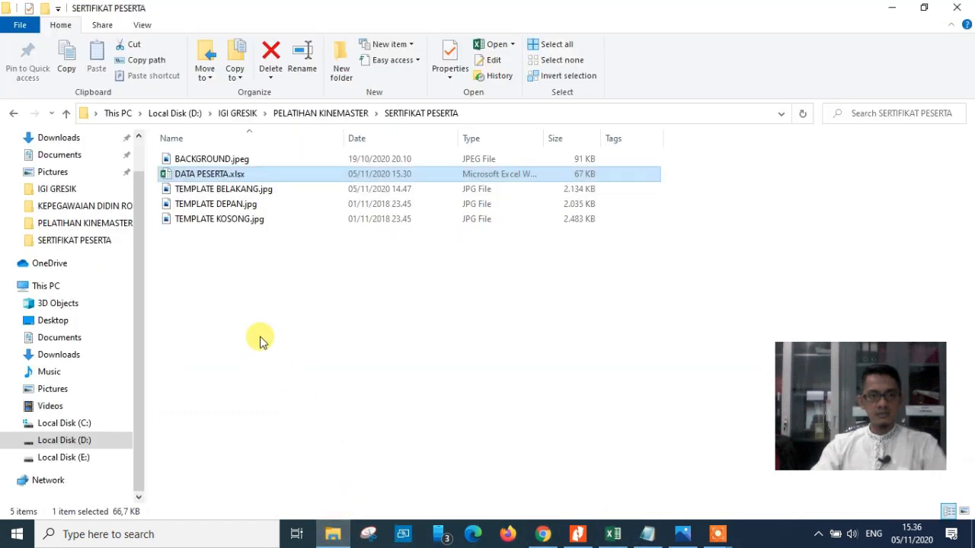
{"action": "left_click", "coordinate": [284, 330]}
{"action": "left_click", "coordinate": [196, 195]}
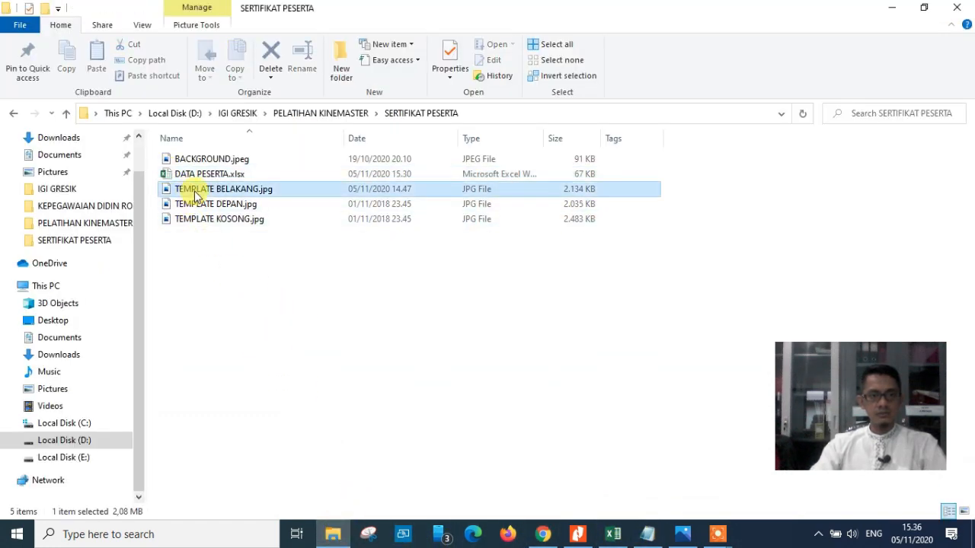
{"action": "left_click", "coordinate": [199, 217]}
{"action": "left_click", "coordinate": [226, 289]}
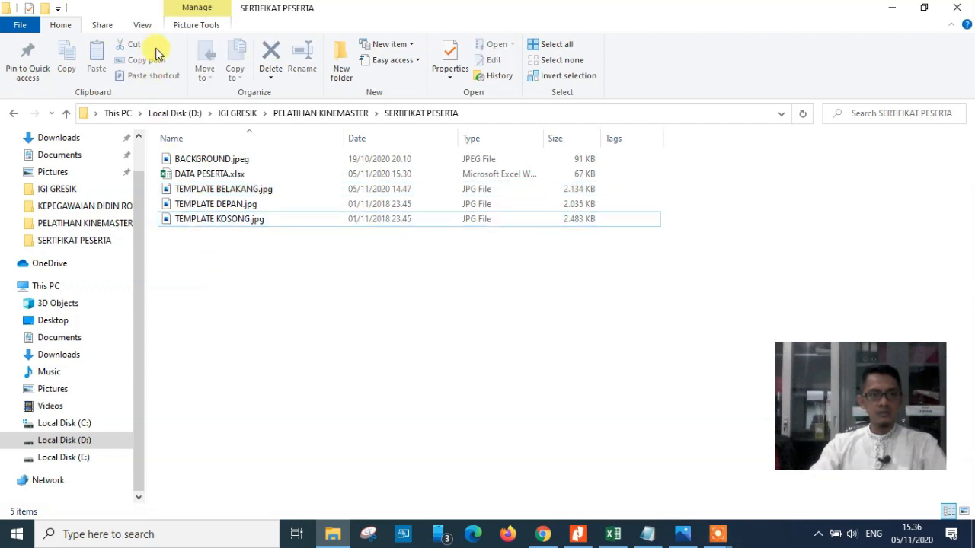
{"action": "left_click", "coordinate": [141, 28]}
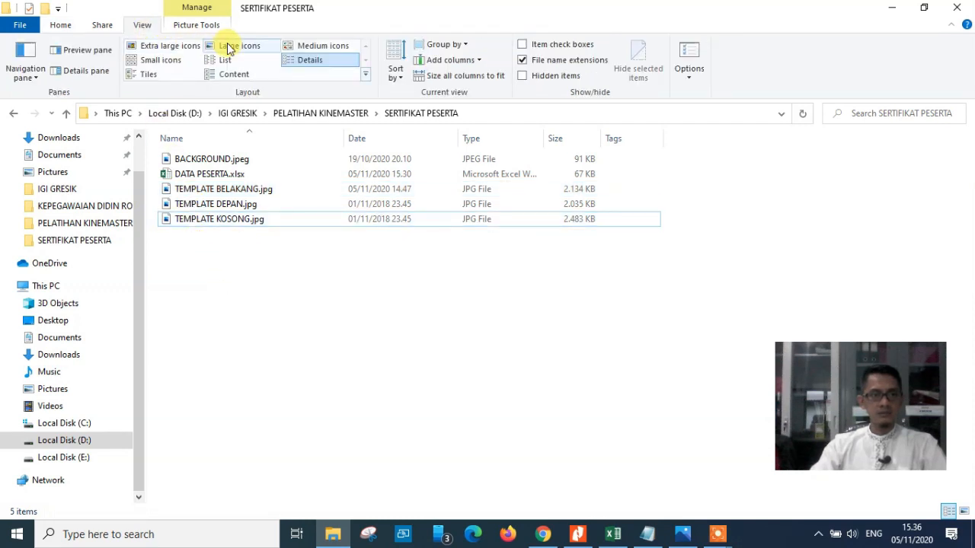
{"action": "left_click", "coordinate": [159, 46]}
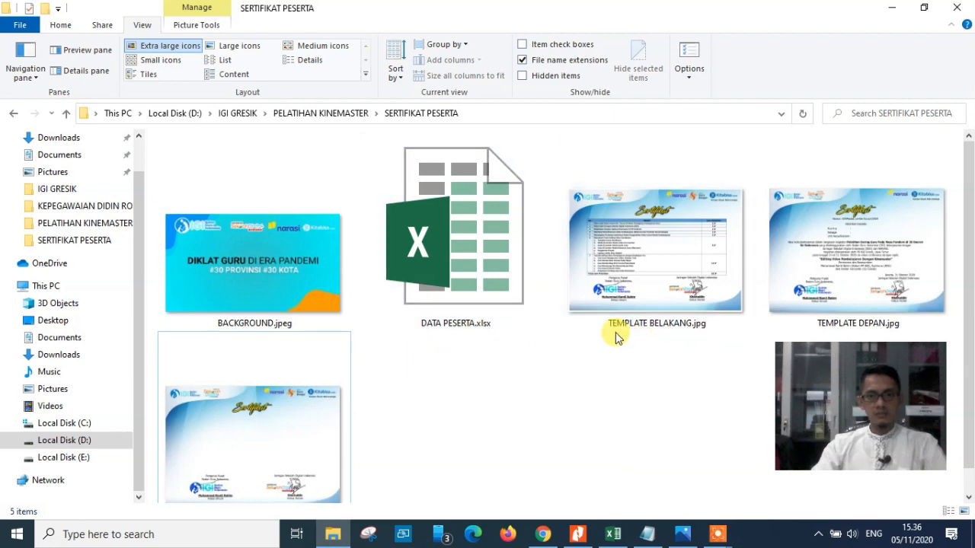
Open TEMPLATE BELAKANG.jpg and examine its training material table, hours and signature area up close
{"action": "double_click", "coordinate": [643, 243]}
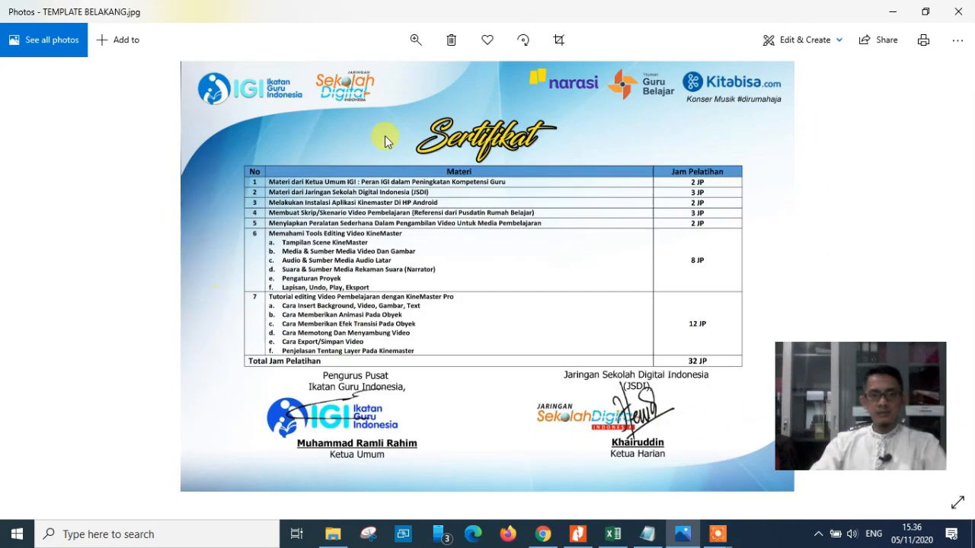
{"action": "scroll", "coordinate": [489, 242], "scroll_direction": "up", "scroll_amount": 3}
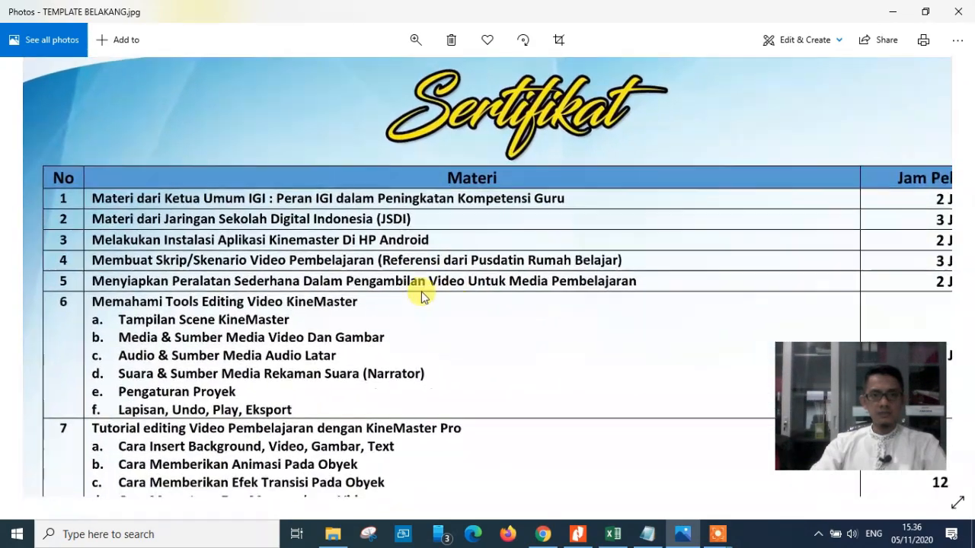
{"action": "left_click_drag", "start_coordinate": [422, 295], "coordinate": [297, 239]}
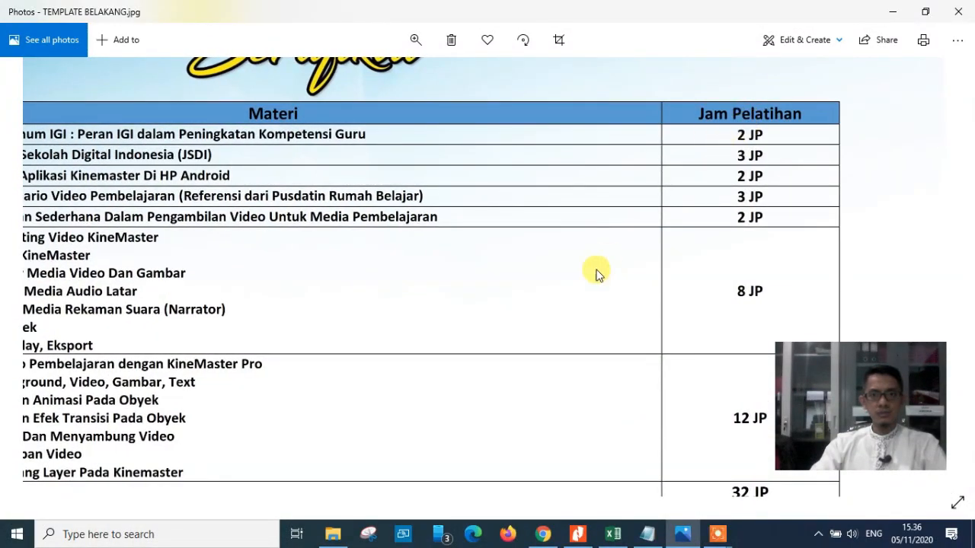
{"action": "scroll", "coordinate": [596, 274], "scroll_direction": "down", "scroll_amount": 5}
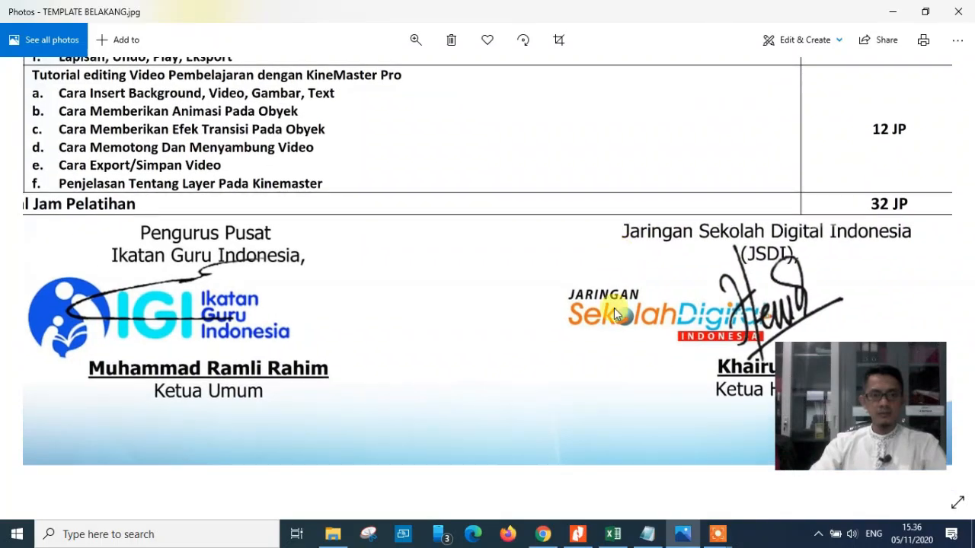
{"action": "scroll", "coordinate": [615, 314], "scroll_direction": "up", "scroll_amount": 5}
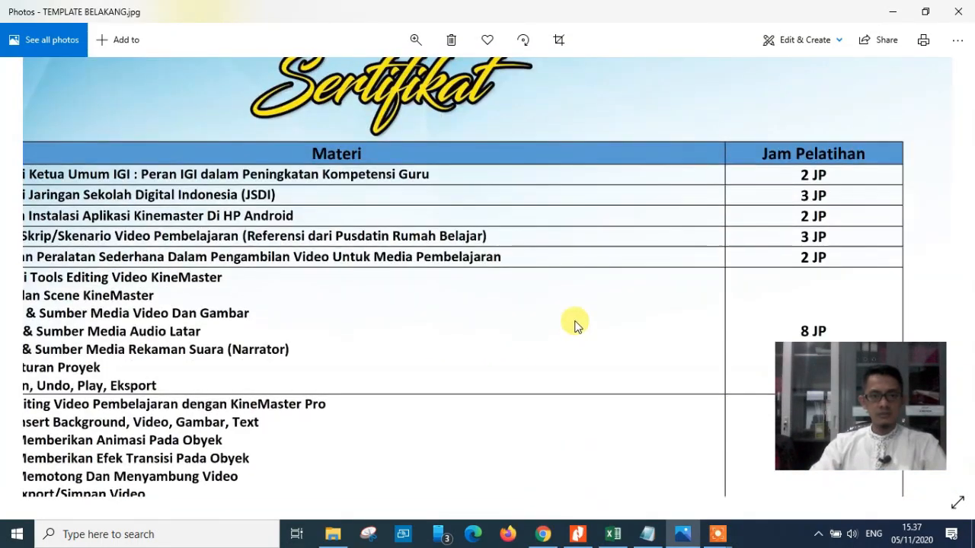
{"action": "double_click", "coordinate": [575, 326]}
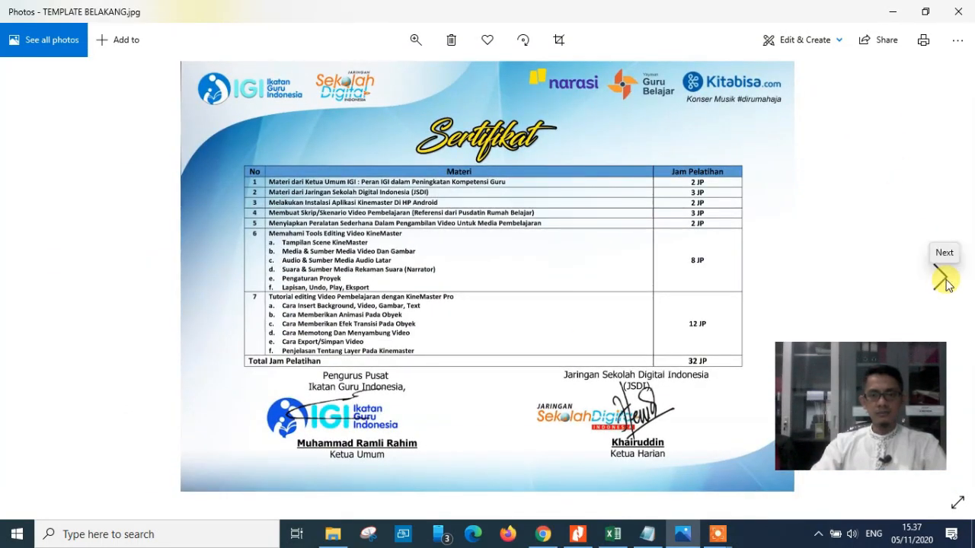
View TEMPLATE DEPAN.jpg, examine its name, role and school fields and event text up close, and minimize the viewer
{"action": "left_click", "coordinate": [943, 280]}
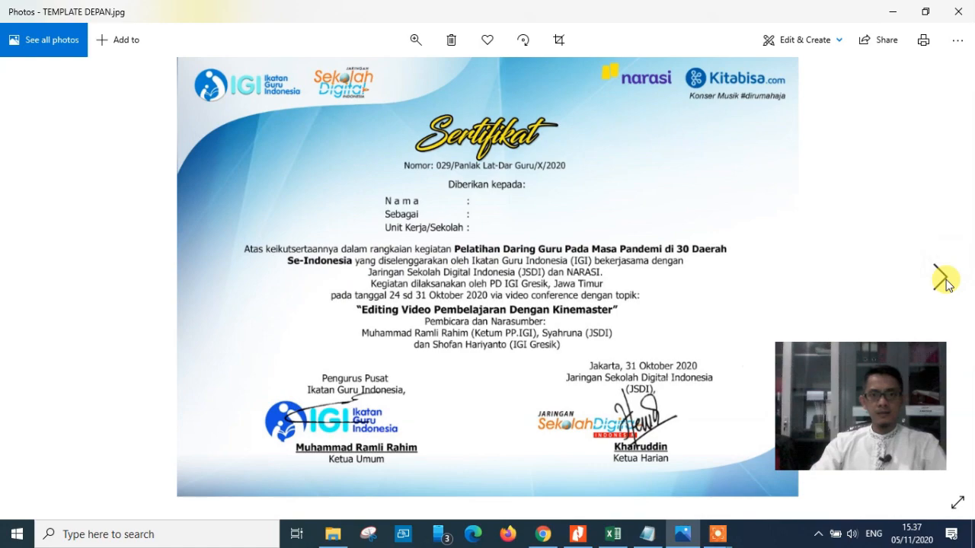
{"action": "double_click", "coordinate": [544, 224]}
{"action": "left_click_drag", "start_coordinate": [544, 222], "coordinate": [555, 178]}
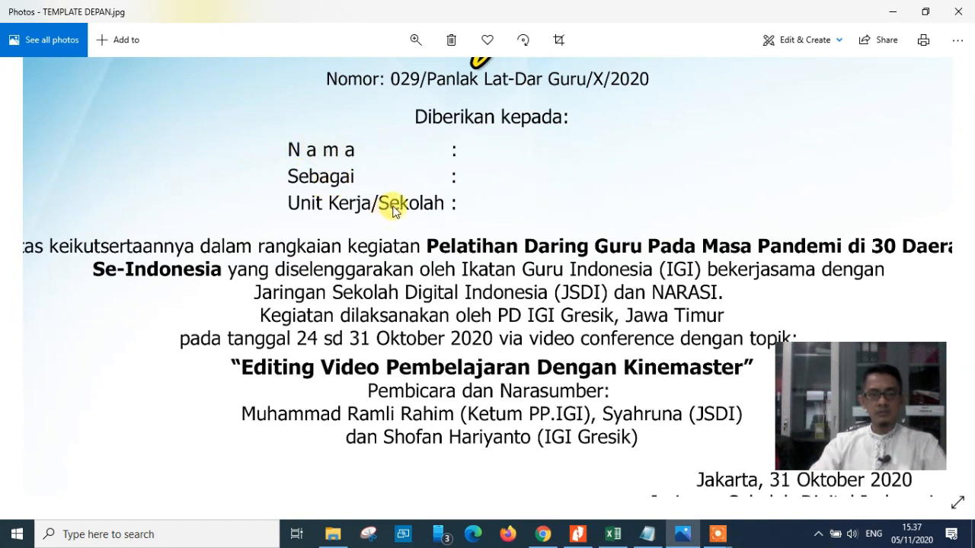
{"action": "left_click_drag", "start_coordinate": [598, 235], "coordinate": [483, 217]}
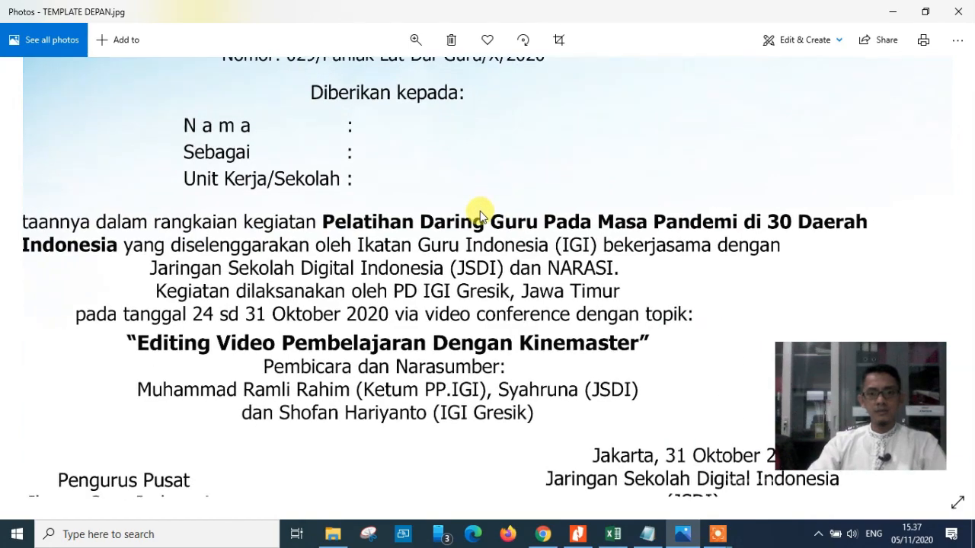
{"action": "left_click_drag", "start_coordinate": [490, 303], "coordinate": [531, 402]}
{"action": "double_click", "coordinate": [583, 252]}
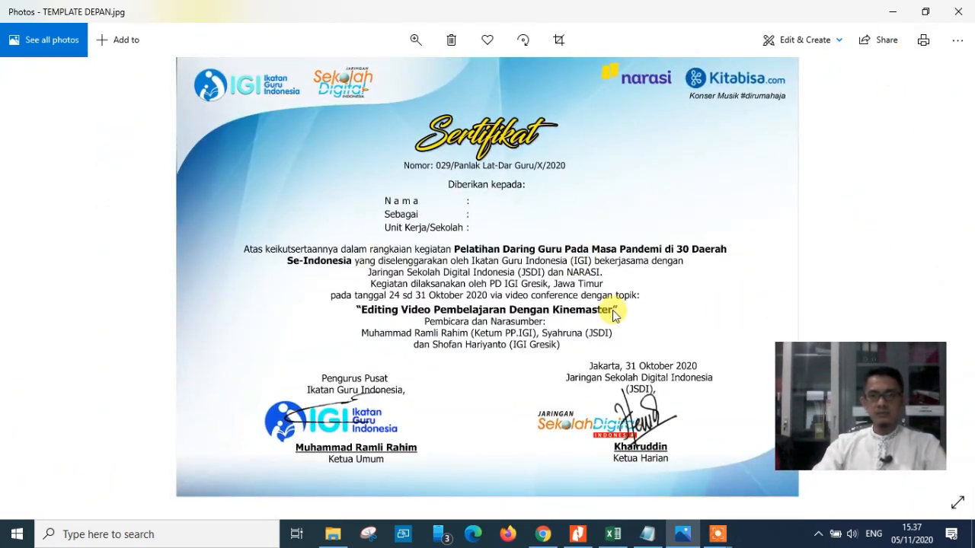
{"action": "left_click", "coordinate": [892, 11]}
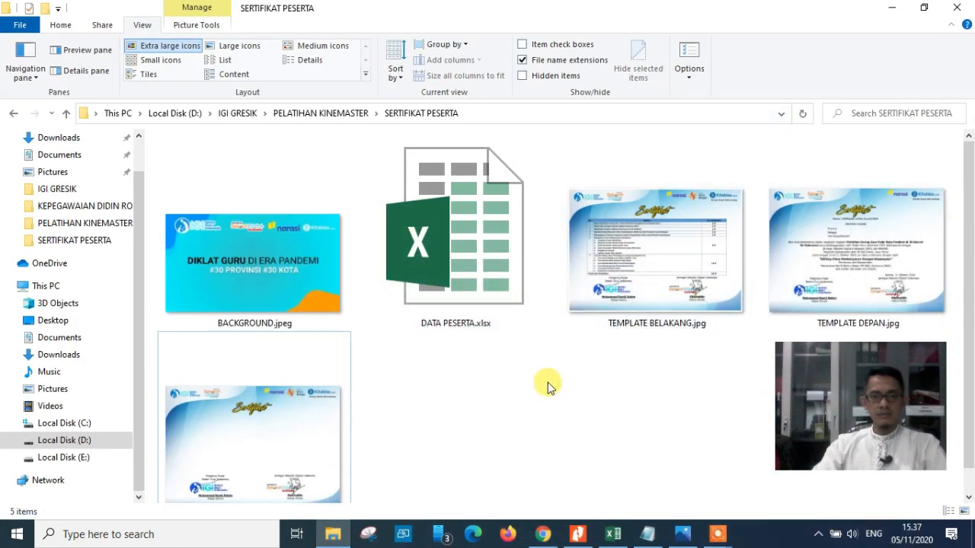
Compare the blank, front and back certificate template images in the SERTIFIKAT PESERTA folder
{"action": "scroll", "coordinate": [546, 387], "scroll_direction": "down", "scroll_amount": 1}
{"action": "left_click", "coordinate": [279, 418]}
{"action": "left_click", "coordinate": [830, 257]}
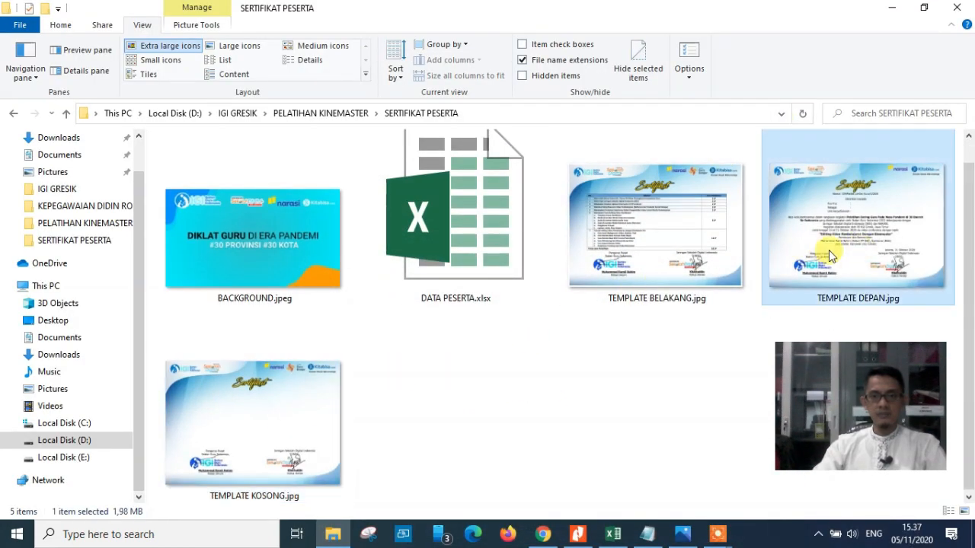
{"action": "scroll", "coordinate": [761, 252], "scroll_direction": "up", "scroll_amount": 1}
{"action": "left_click", "coordinate": [692, 247]}
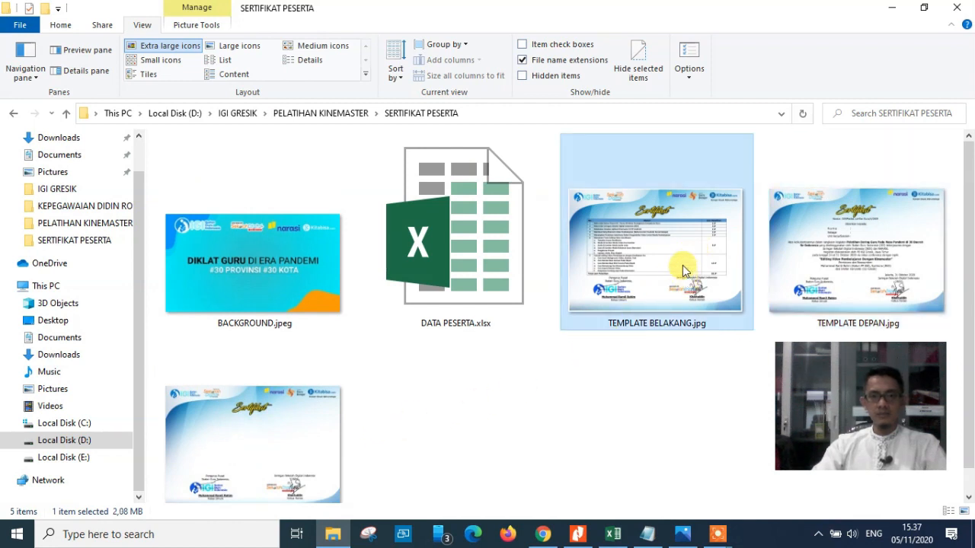
{"action": "left_click", "coordinate": [865, 240]}
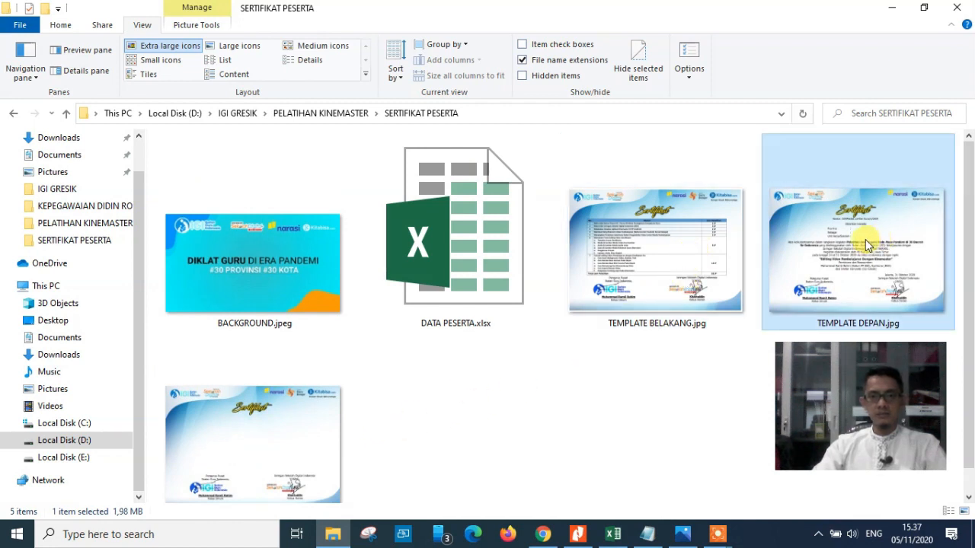
{"action": "left_click", "coordinate": [670, 258]}
{"action": "left_click", "coordinate": [666, 415]}
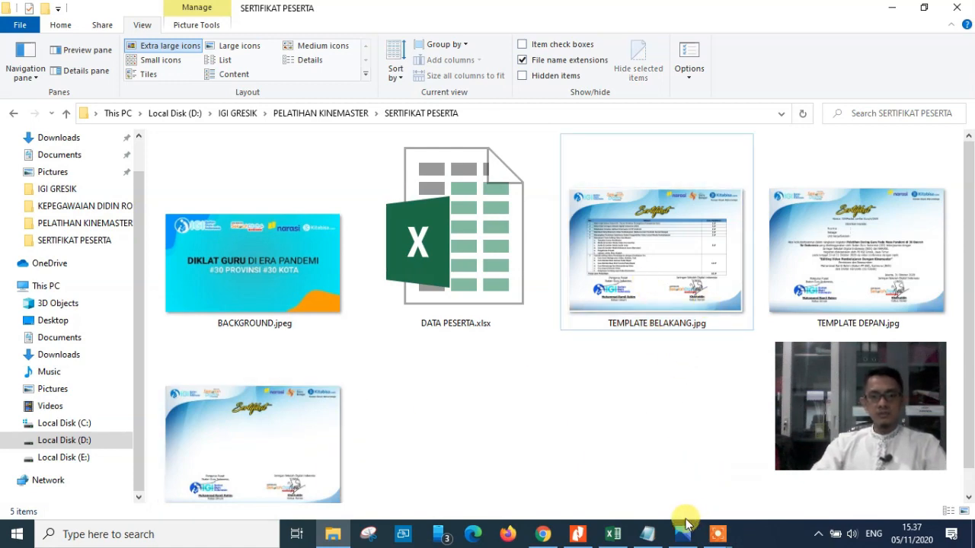
Create a blank Google Slides presentation in the Drive folder and delete the title and subtitle placeholders from its first slide
{"action": "left_click", "coordinate": [543, 534]}
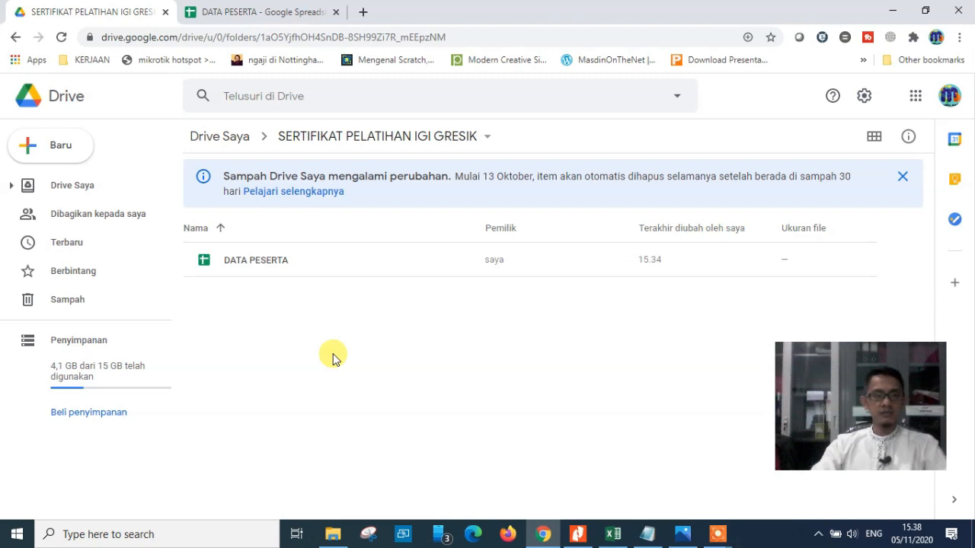
{"action": "left_click", "coordinate": [55, 154]}
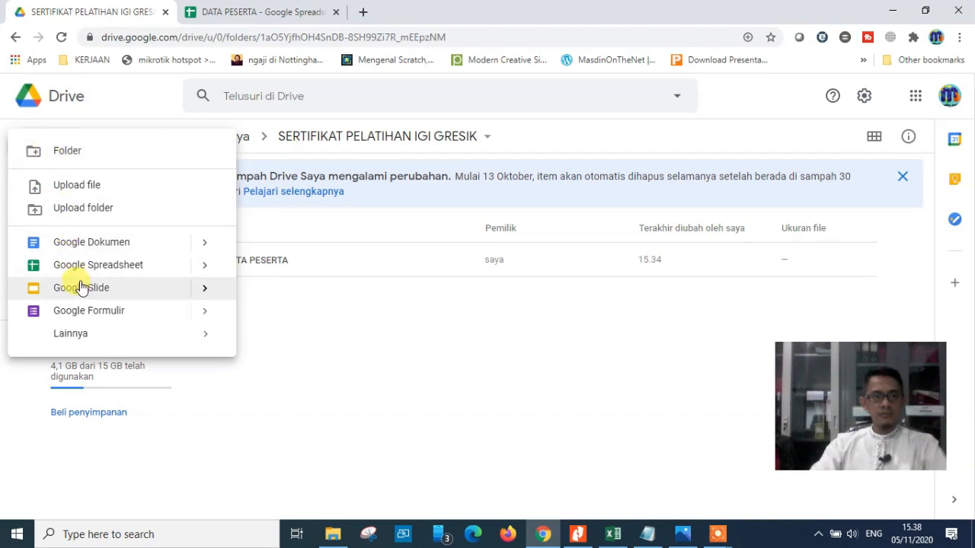
{"action": "left_click", "coordinate": [126, 289]}
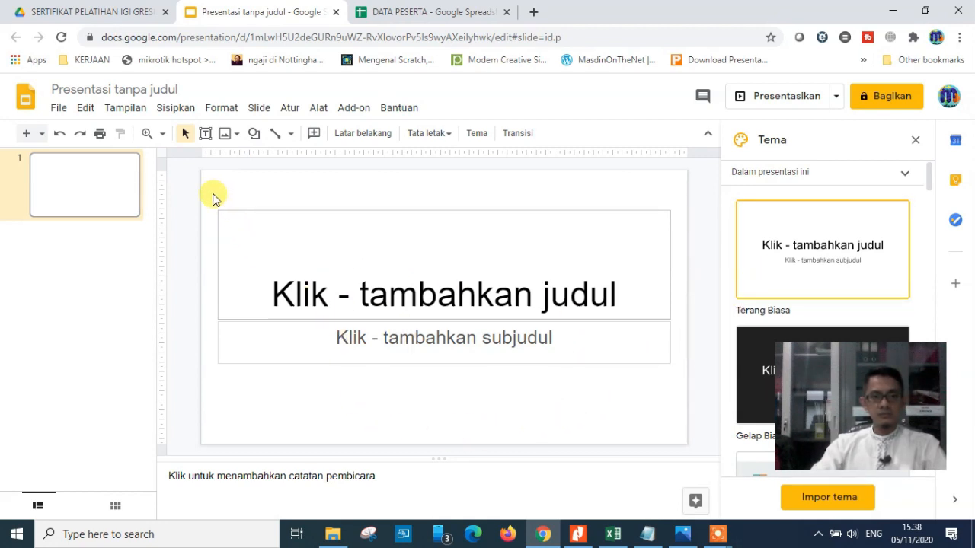
{"action": "left_click_drag", "start_coordinate": [212, 191], "coordinate": [675, 429]}
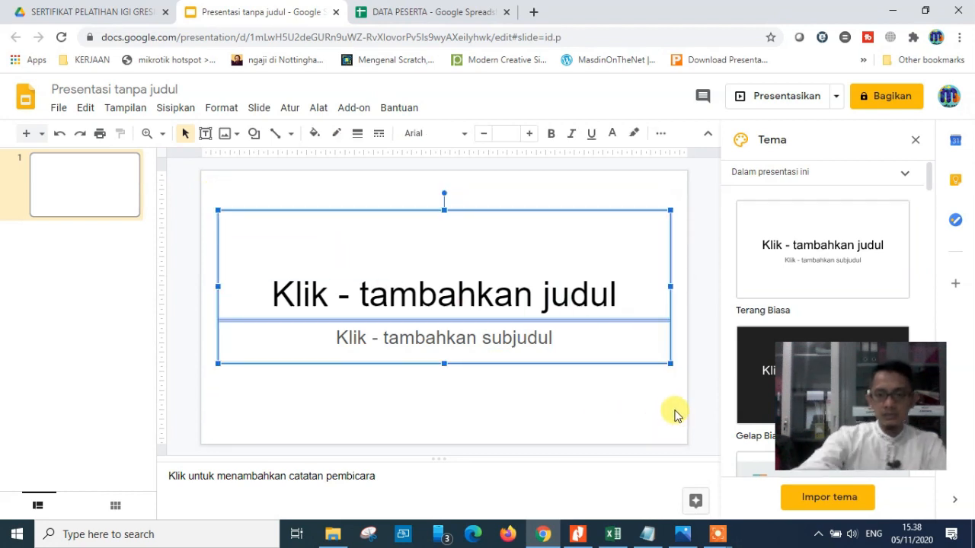
{"action": "key", "text": "Delete"}
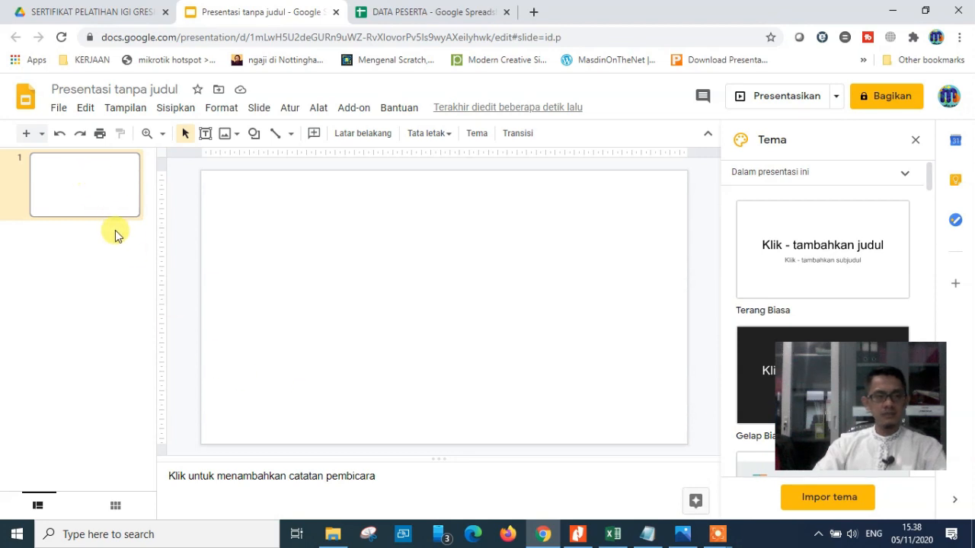
Set the presentation's page size to Standard 4:3 and rename the file TEMPLATE SERTIFIKAT
{"action": "left_click", "coordinate": [59, 111]}
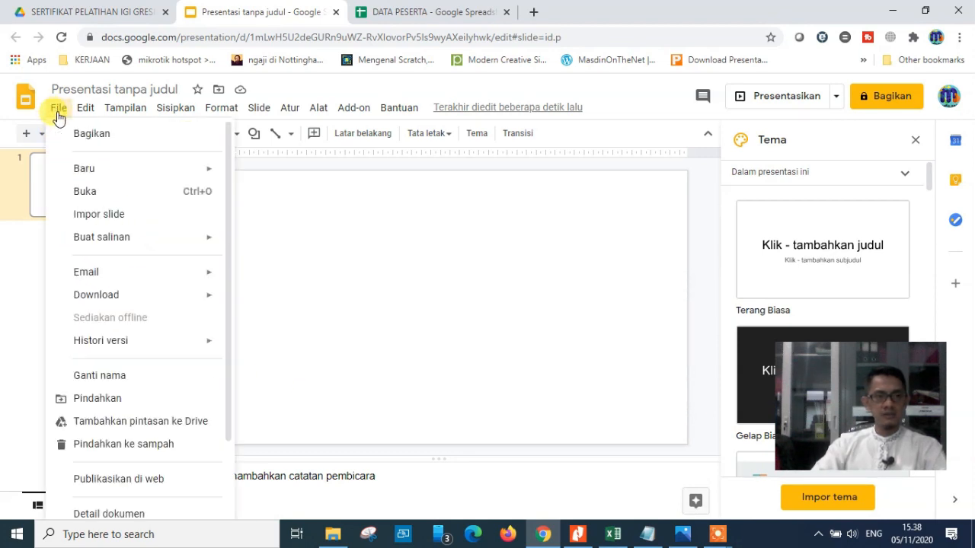
{"action": "scroll", "coordinate": [88, 420], "scroll_direction": "down", "scroll_amount": 2}
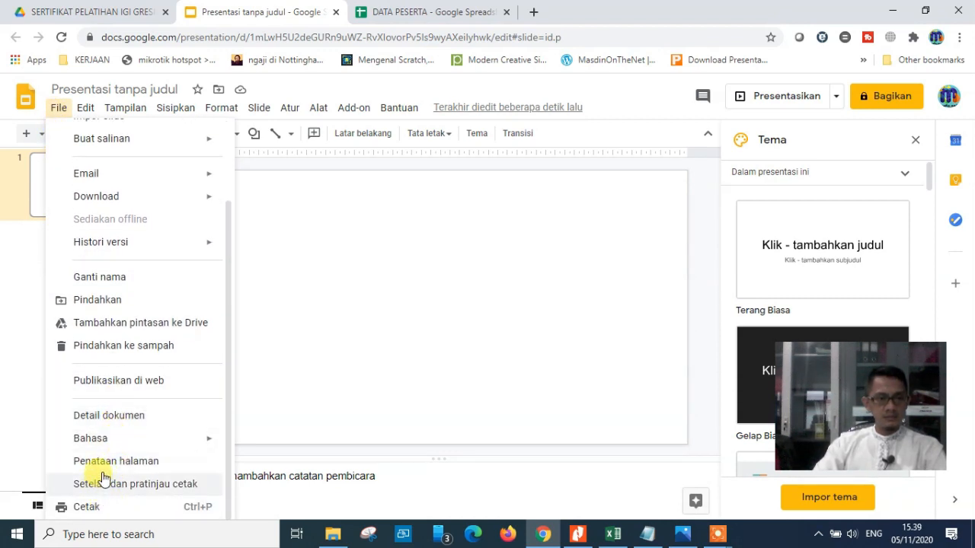
{"action": "left_click", "coordinate": [150, 462]}
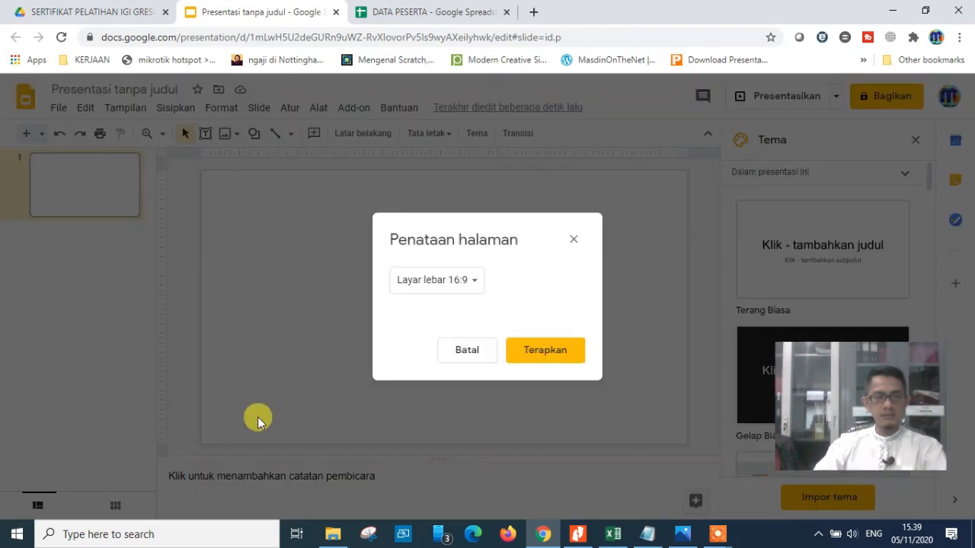
{"action": "left_click", "coordinate": [472, 282]}
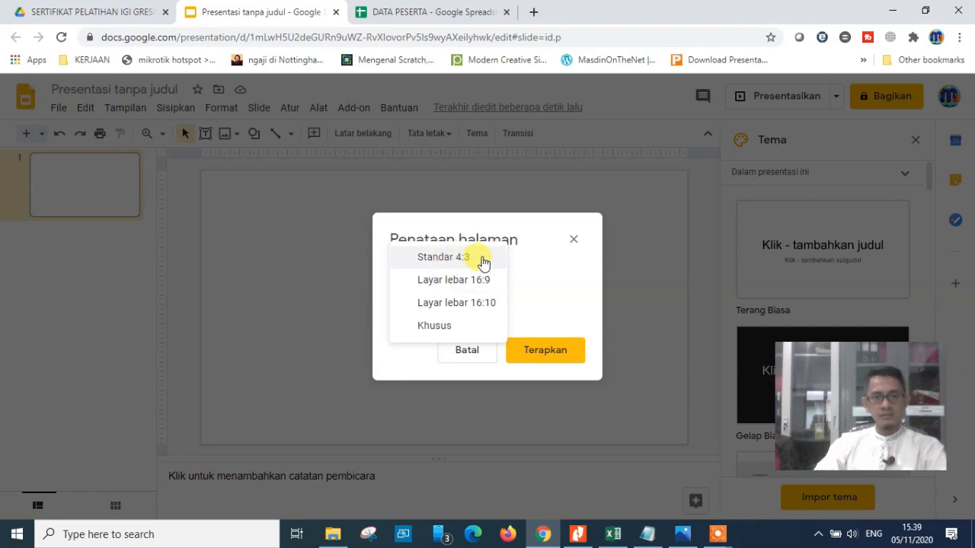
{"action": "left_click", "coordinate": [483, 259]}
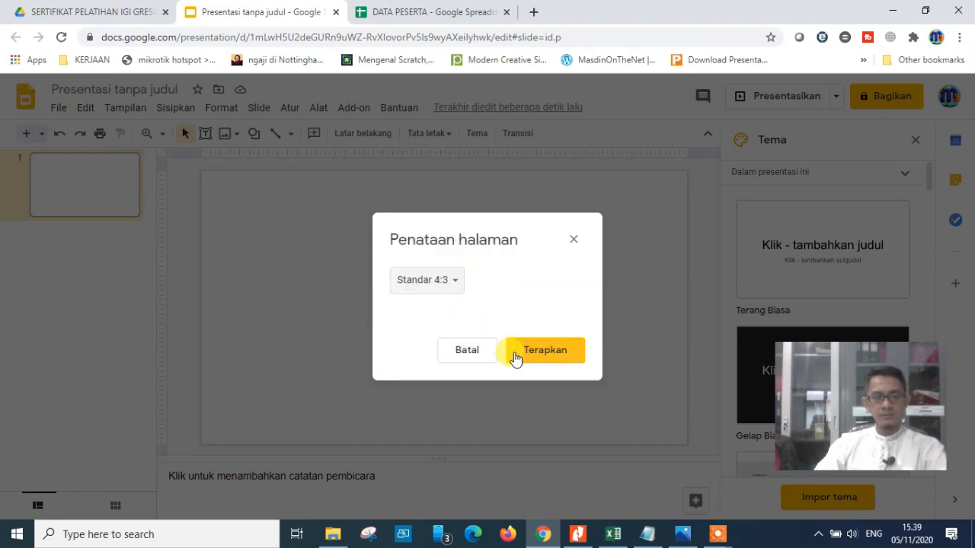
{"action": "left_click", "coordinate": [551, 355]}
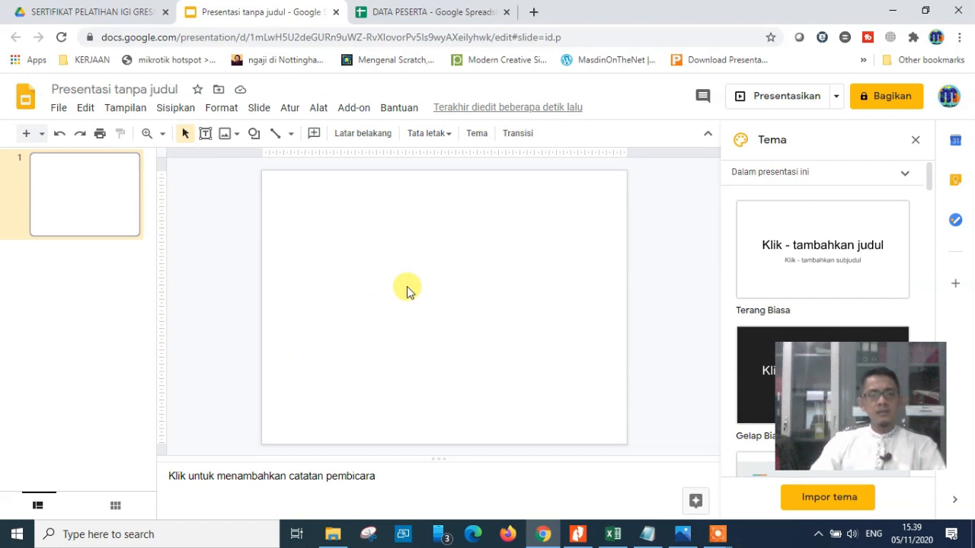
{"action": "left_click", "coordinate": [80, 86]}
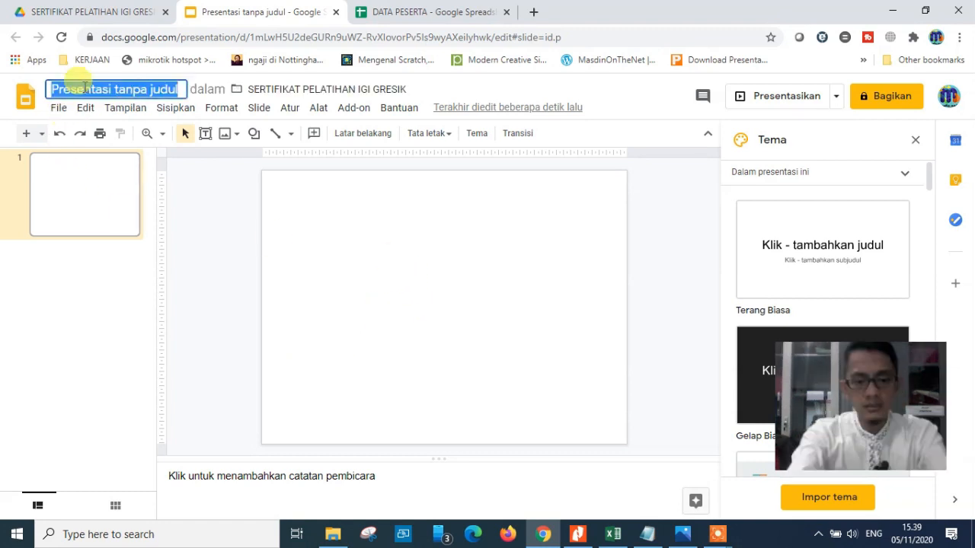
{"action": "type", "text": "TEMPLATE"}
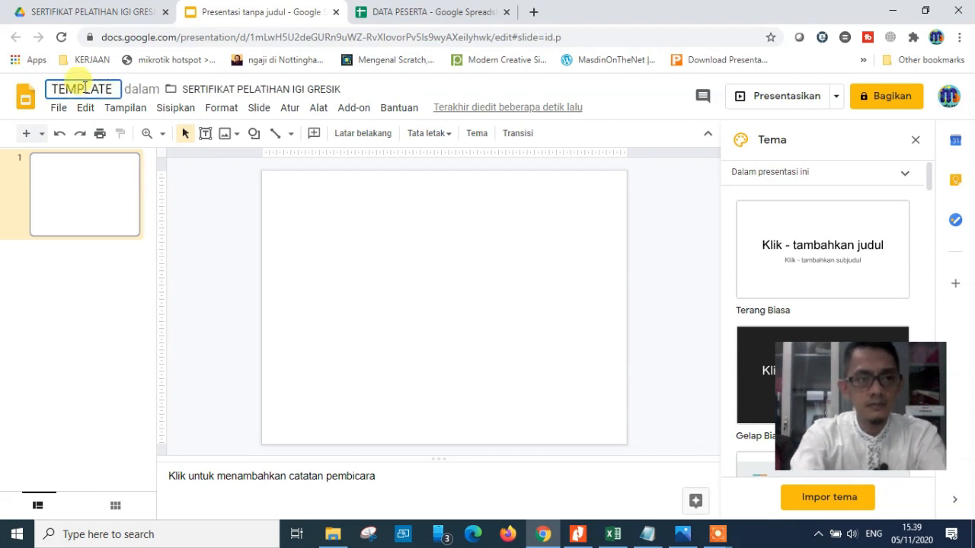
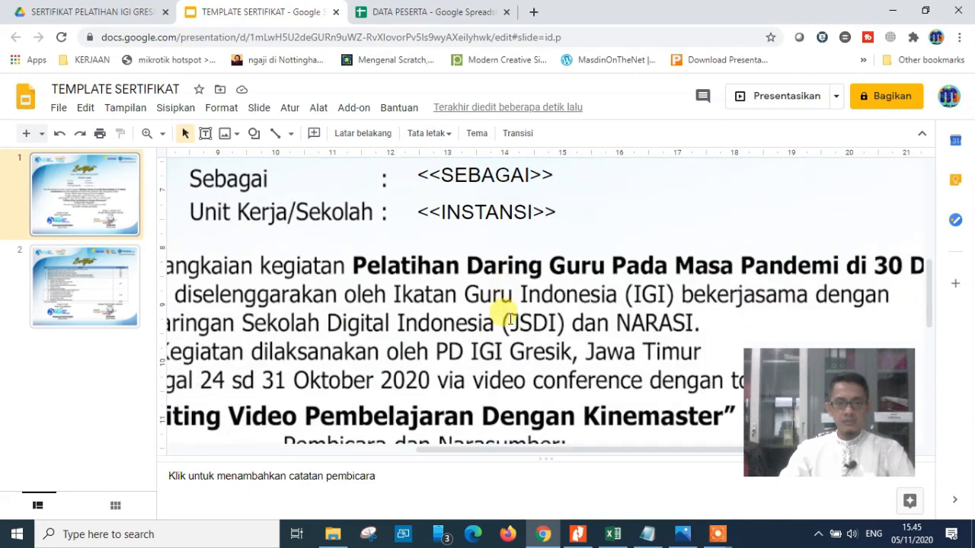
Compare the <<NAMA>>, <<SEBAGAI>> and <<INSTANSI>> placeholders on the certificate's first slide with the column headers in DATA PESERTA's REKAP TOTAL sheet
{"action": "scroll", "coordinate": [457, 327], "scroll_direction": "up", "scroll_amount": 3}
{"action": "scroll", "coordinate": [432, 333], "scroll_direction": "up", "scroll_amount": 8}
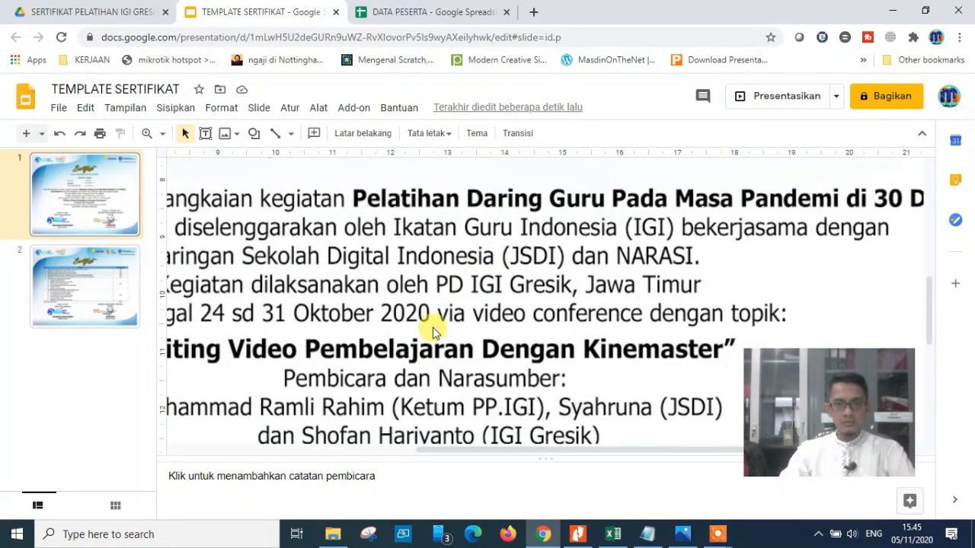
{"action": "scroll", "coordinate": [478, 327], "scroll_direction": "down", "scroll_amount": 2}
{"action": "scroll", "coordinate": [445, 276], "scroll_direction": "up", "scroll_amount": 2}
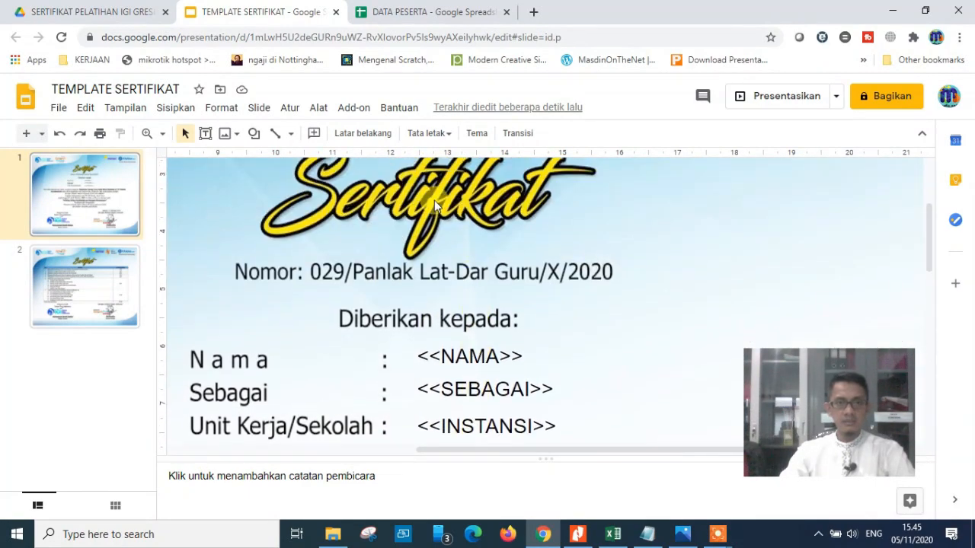
{"action": "left_click", "coordinate": [430, 12]}
{"action": "scroll", "coordinate": [590, 365], "scroll_direction": "down", "scroll_amount": 3}
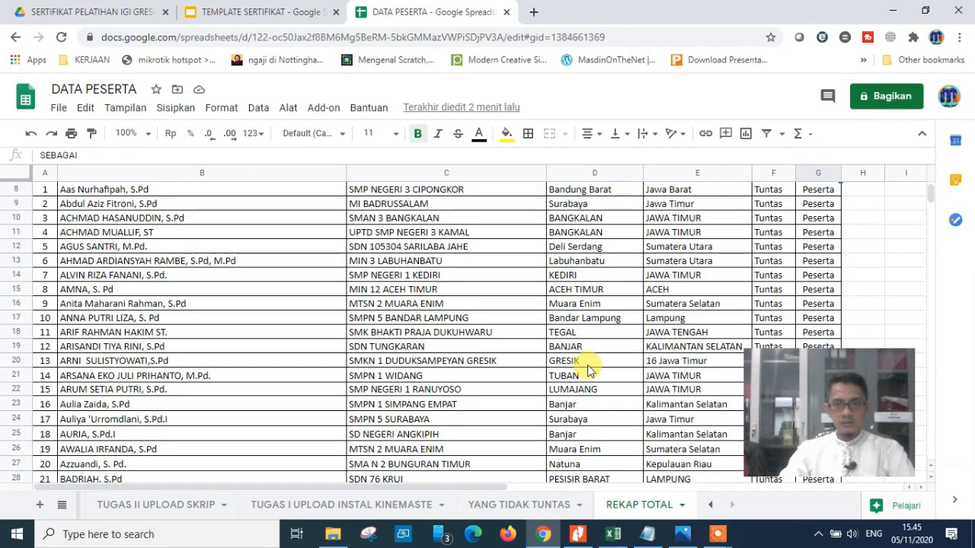
{"action": "scroll", "coordinate": [594, 364], "scroll_direction": "up", "scroll_amount": 3}
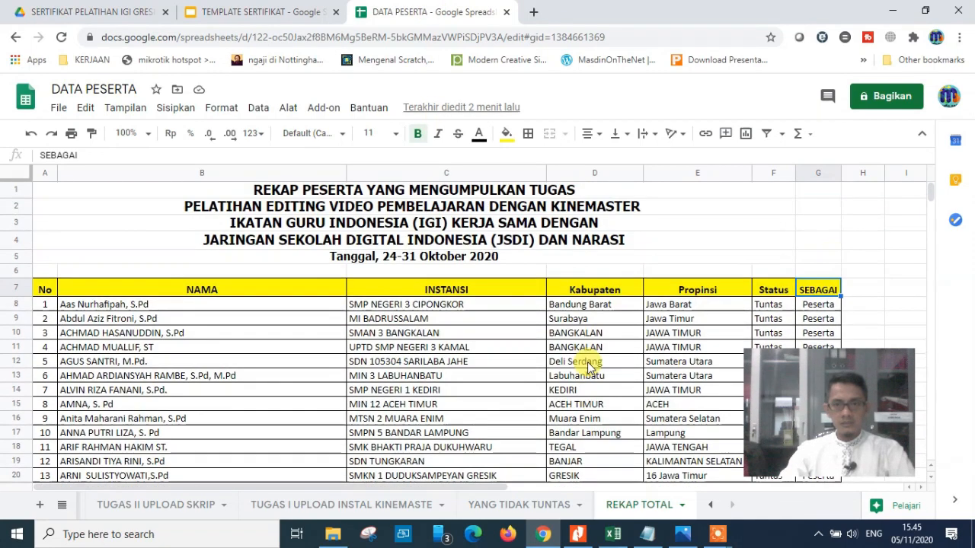
{"action": "left_click", "coordinate": [210, 290]}
{"action": "left_click", "coordinate": [480, 289]}
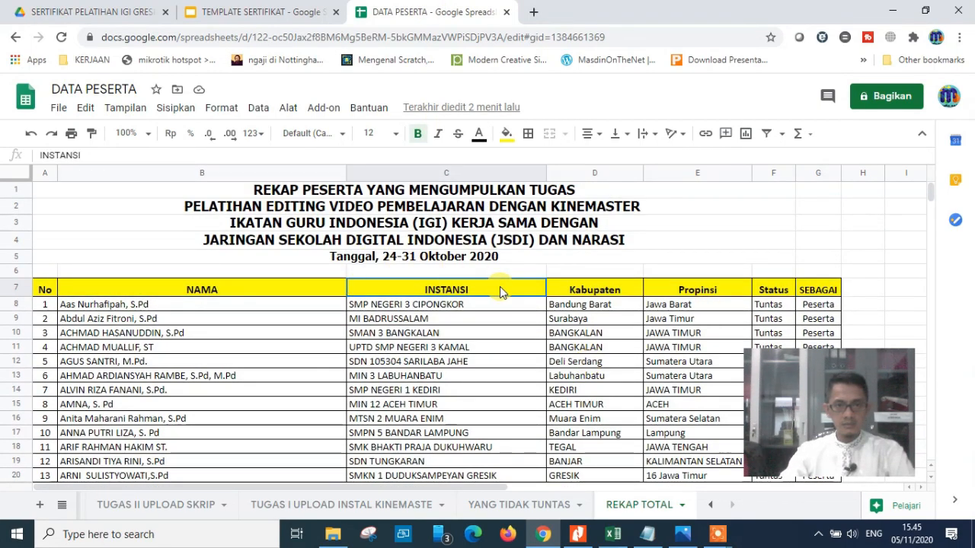
{"action": "left_click", "coordinate": [836, 290]}
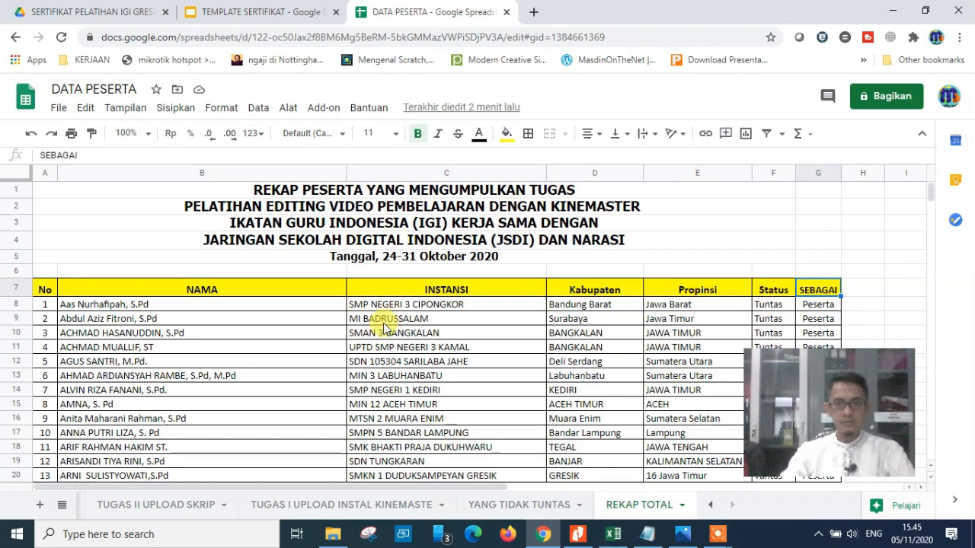
{"action": "left_click", "coordinate": [226, 9]}
{"action": "left_click", "coordinate": [415, 12]}
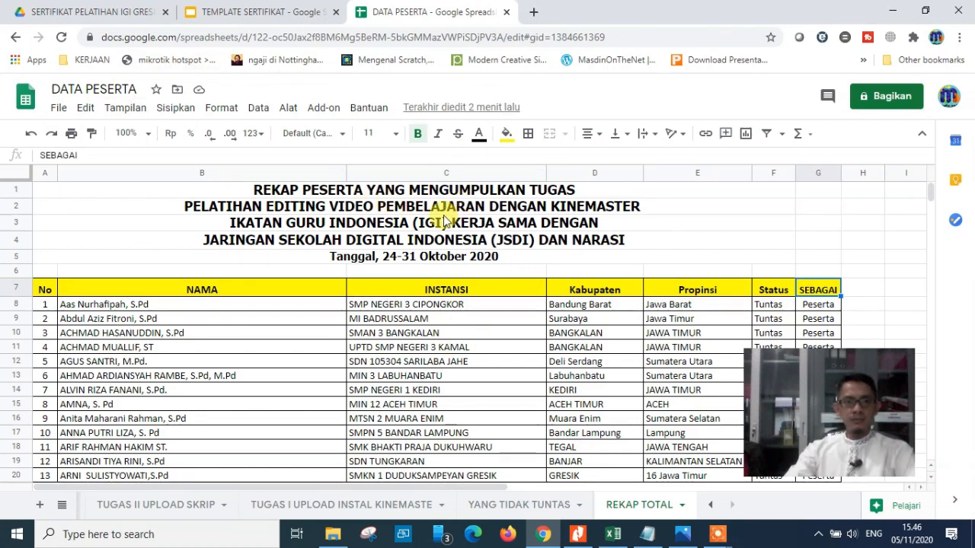
Search the Google Workspace Marketplace for AUTOCRAT, view the Autocrat add-on's page and close the marketplace
{"action": "left_click", "coordinate": [316, 113]}
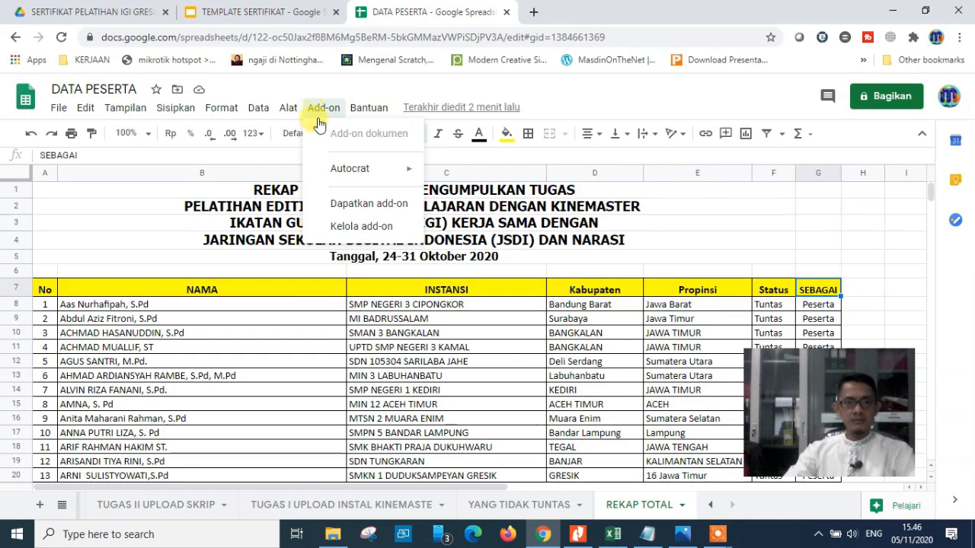
{"action": "mouse_move", "coordinate": [356, 176]}
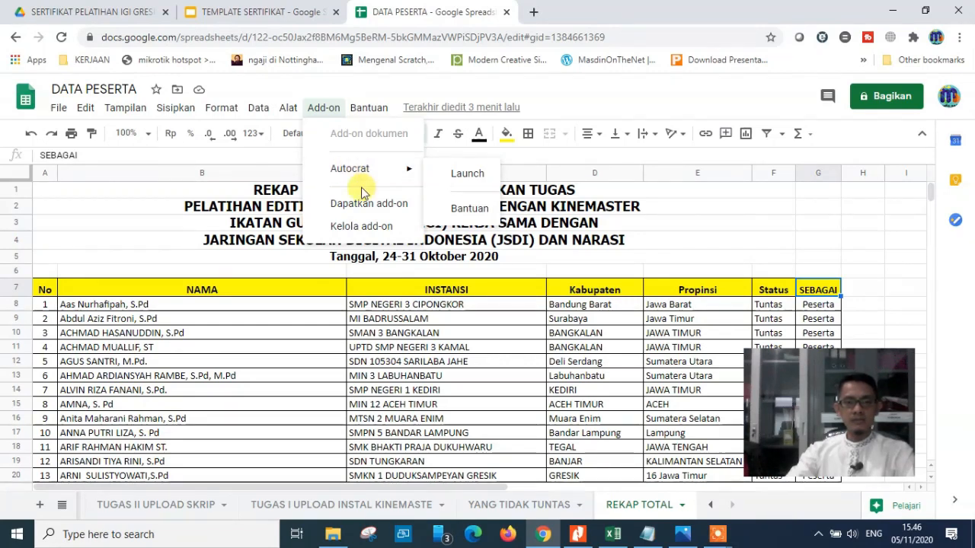
{"action": "left_click", "coordinate": [369, 205]}
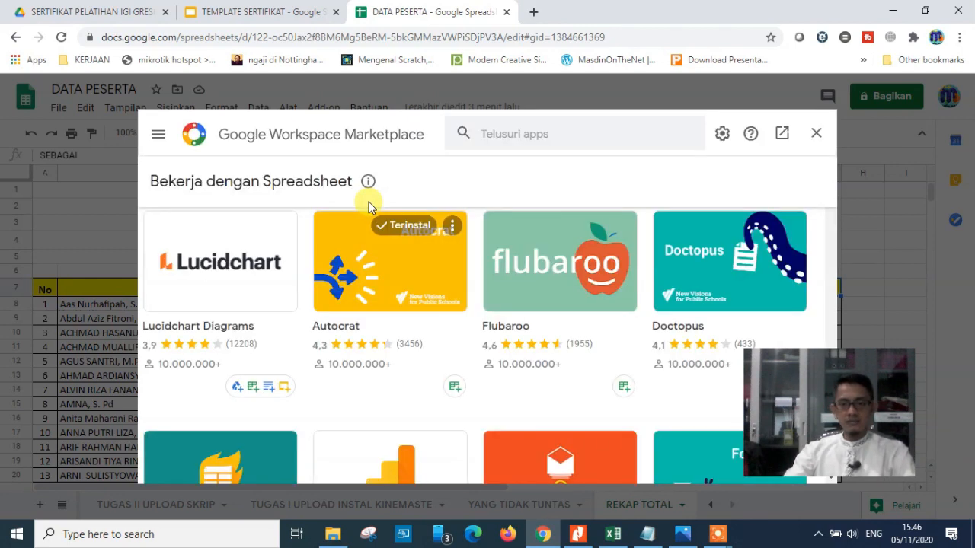
{"action": "left_click", "coordinate": [524, 135]}
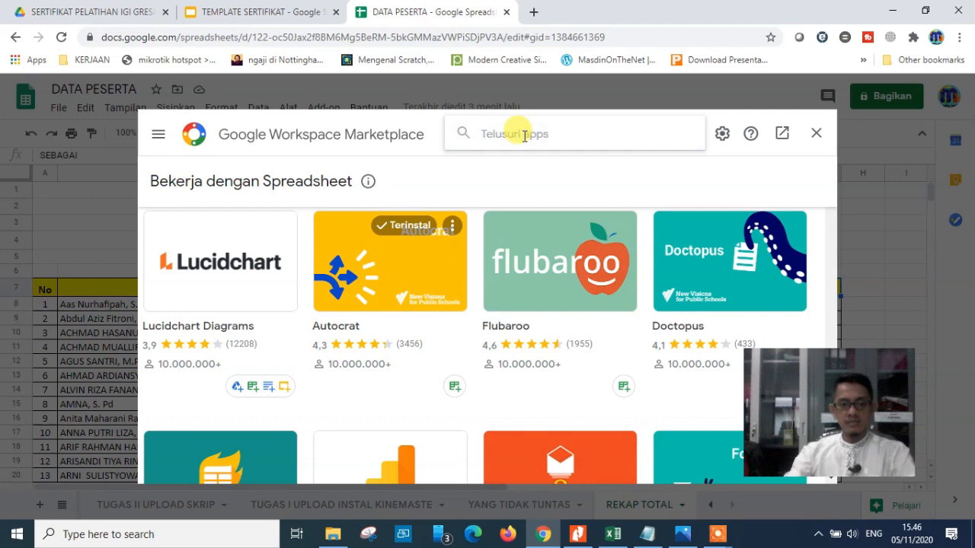
{"action": "type", "text": "AUTOCRAT"}
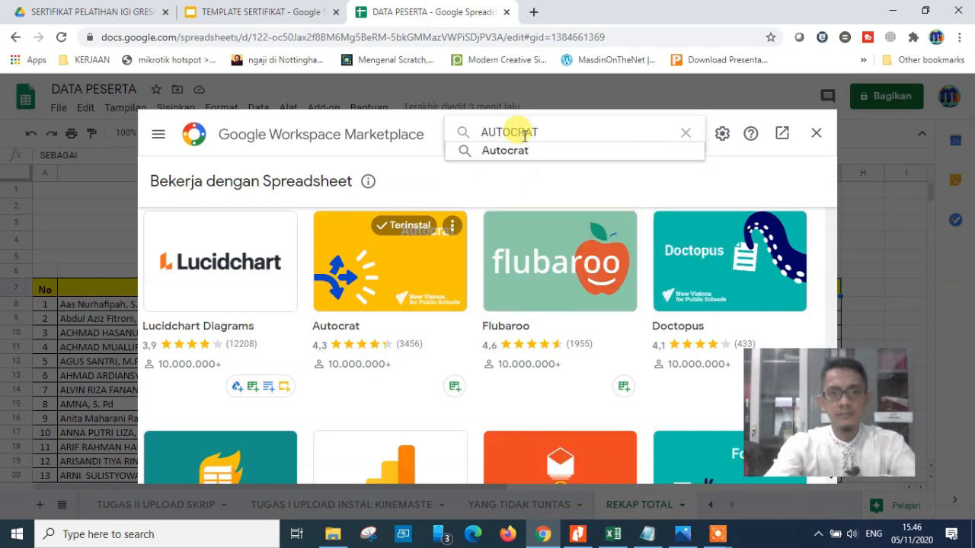
{"action": "key", "text": "Return"}
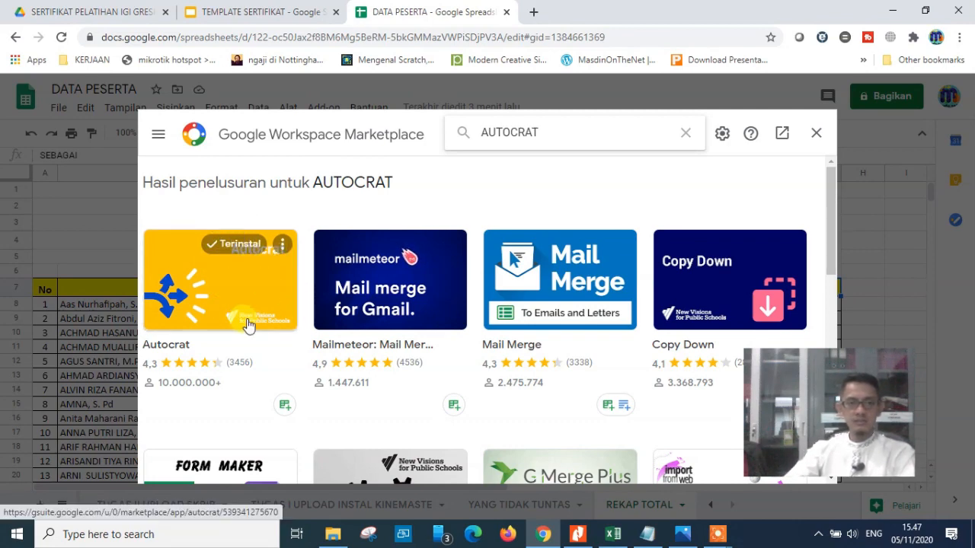
{"action": "left_click", "coordinate": [226, 291]}
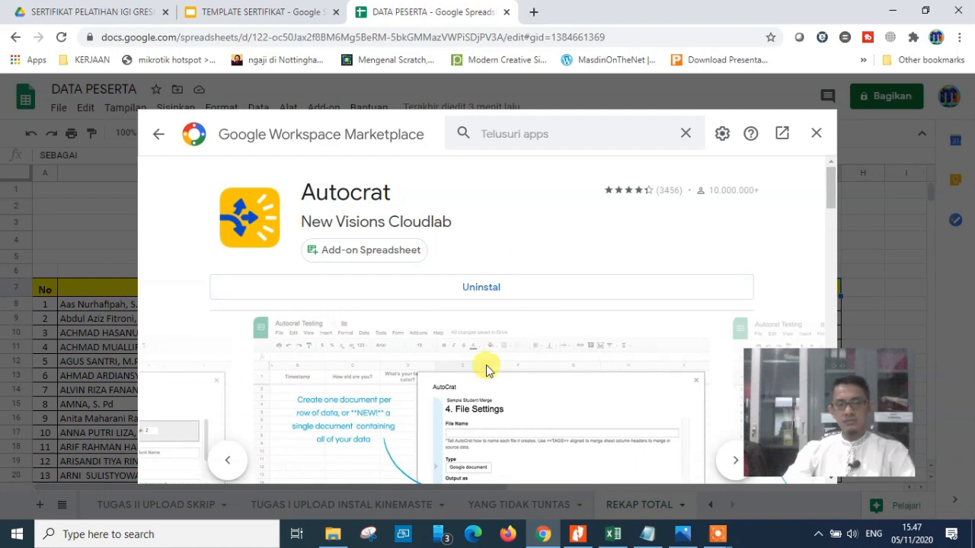
{"action": "left_click", "coordinate": [817, 135]}
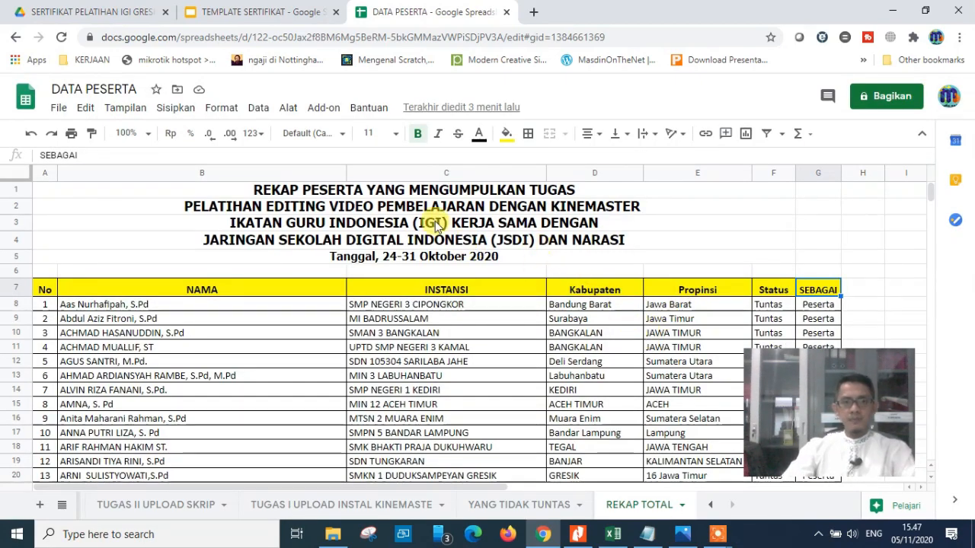
Launch the Autocrat add-on and try to start a new merge job from the REKAP TOTAL sheet
{"action": "left_click", "coordinate": [324, 110]}
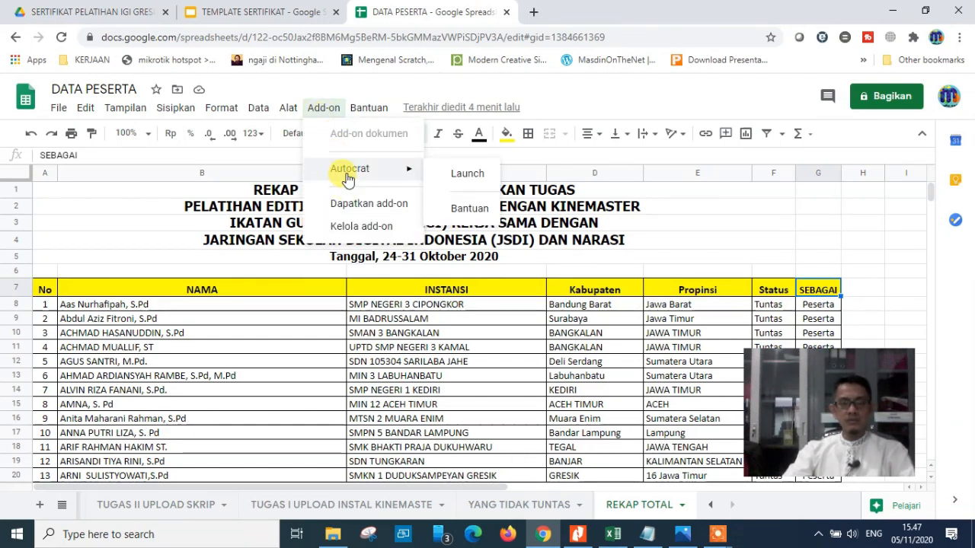
{"action": "mouse_move", "coordinate": [368, 107]}
{"action": "mouse_move", "coordinate": [320, 109]}
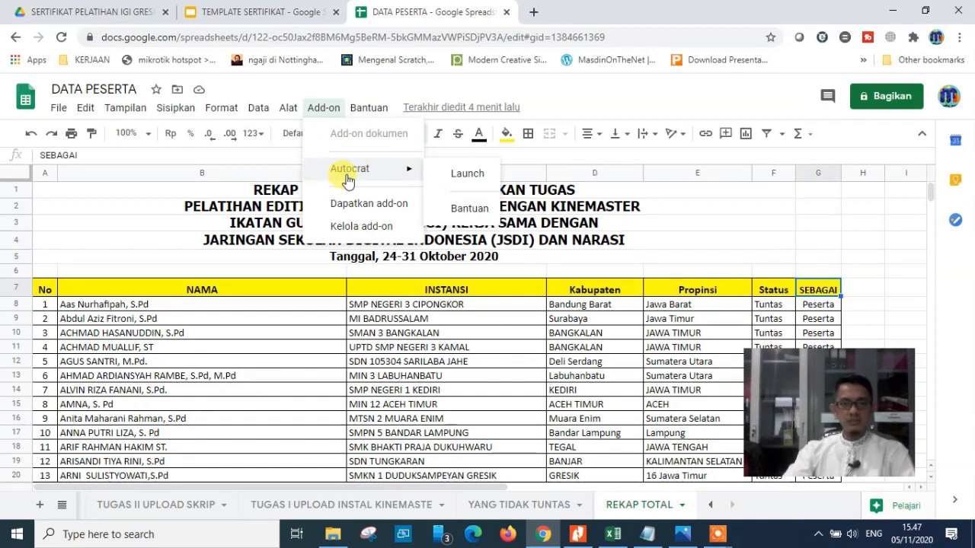
{"action": "left_click", "coordinate": [320, 89]}
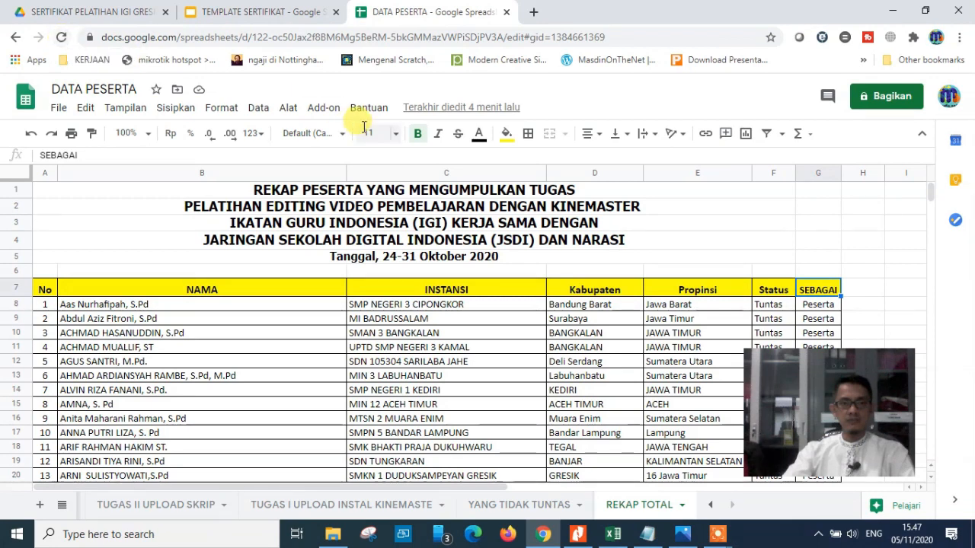
{"action": "left_click", "coordinate": [322, 109]}
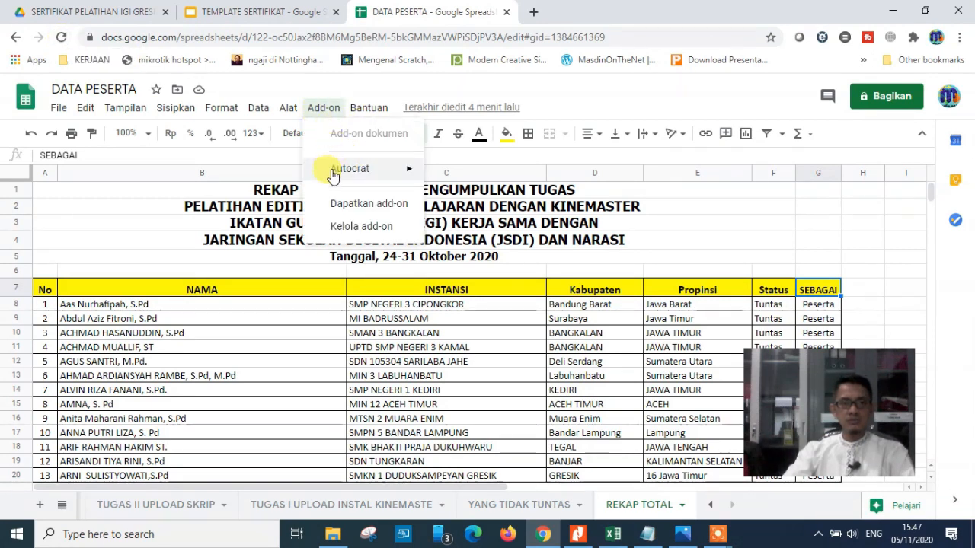
{"action": "mouse_move", "coordinate": [343, 176]}
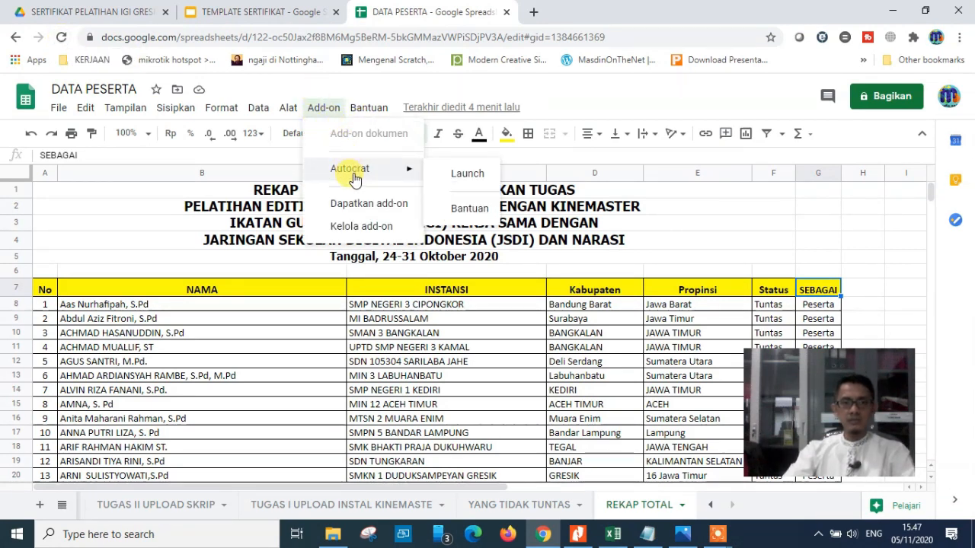
{"action": "left_click", "coordinate": [468, 175]}
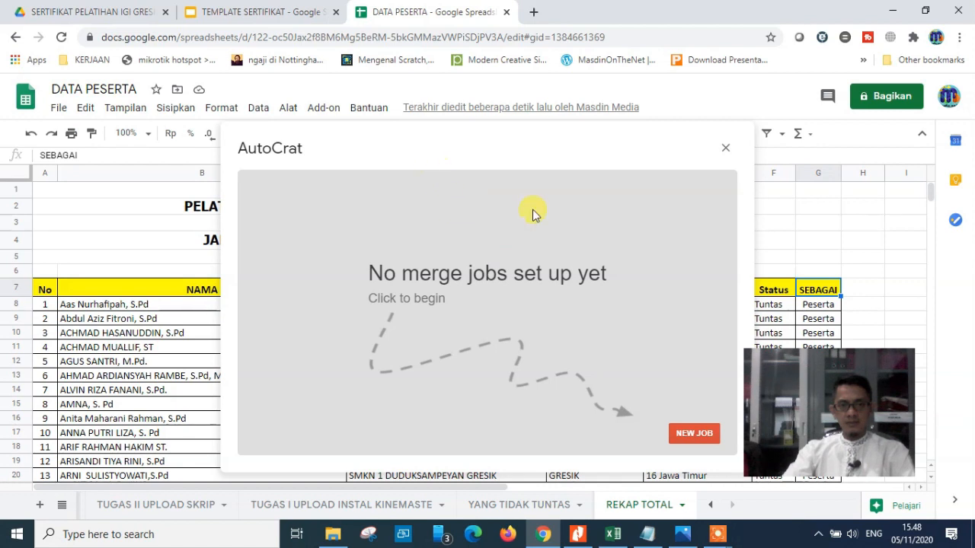
{"action": "left_click", "coordinate": [694, 436]}
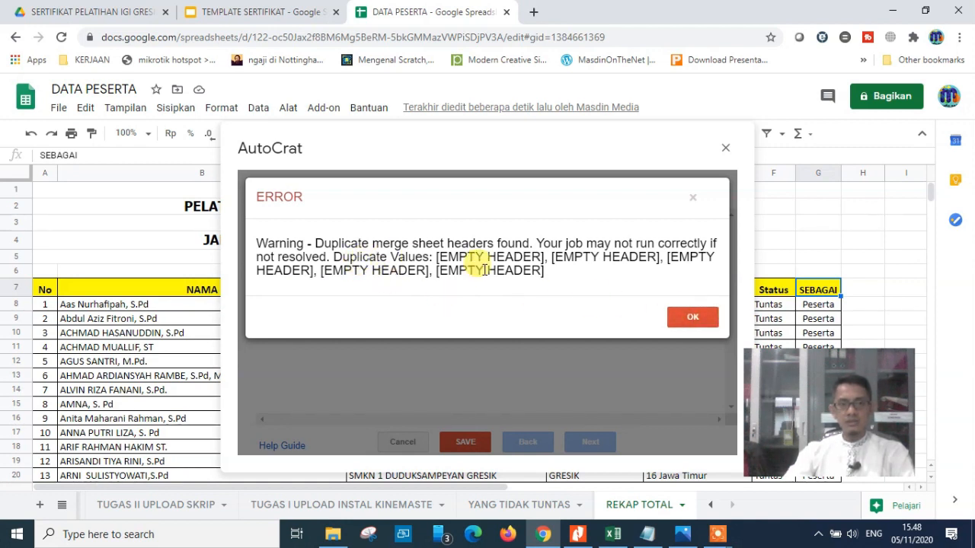
{"action": "left_click", "coordinate": [694, 320]}
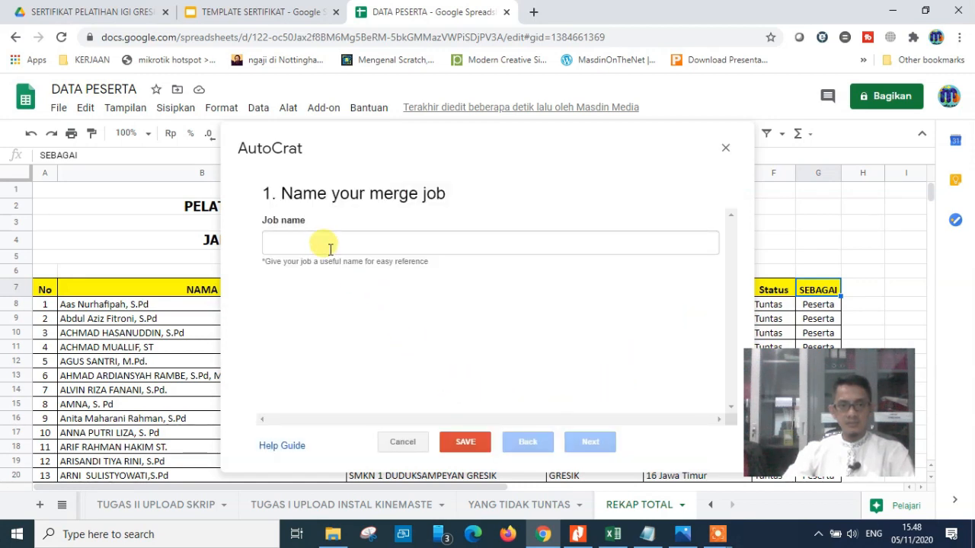
{"action": "left_click", "coordinate": [103, 243]}
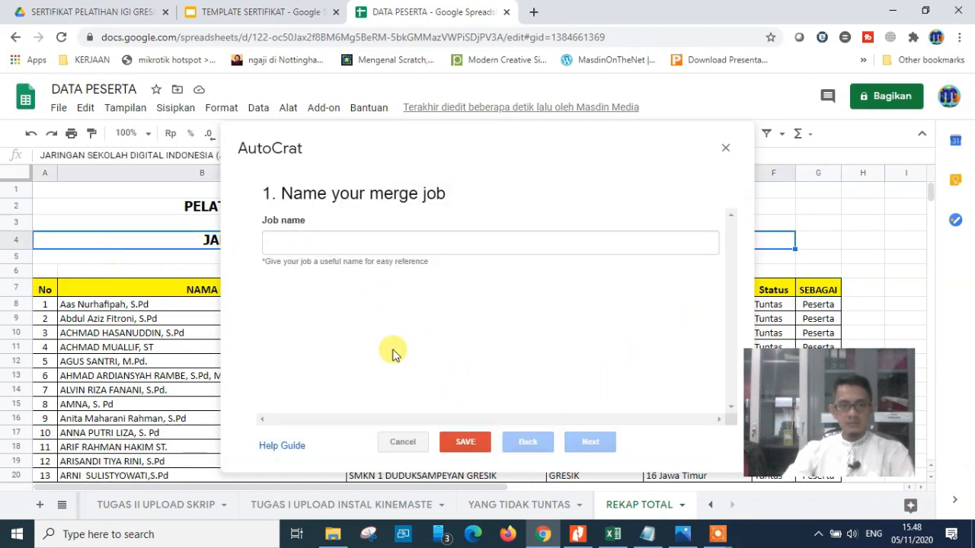
{"action": "left_click", "coordinate": [408, 441]}
{"action": "left_click", "coordinate": [725, 148]}
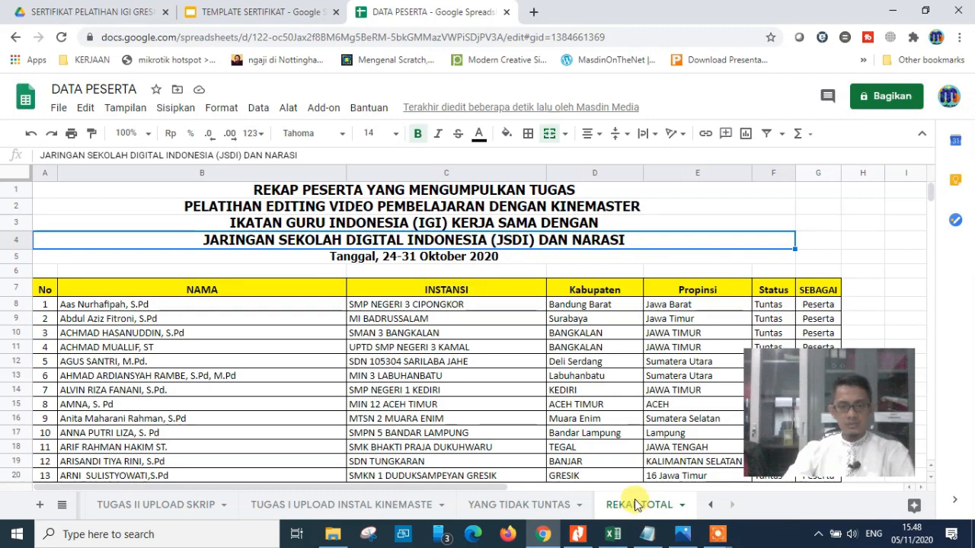
{"action": "left_click", "coordinate": [262, 403]}
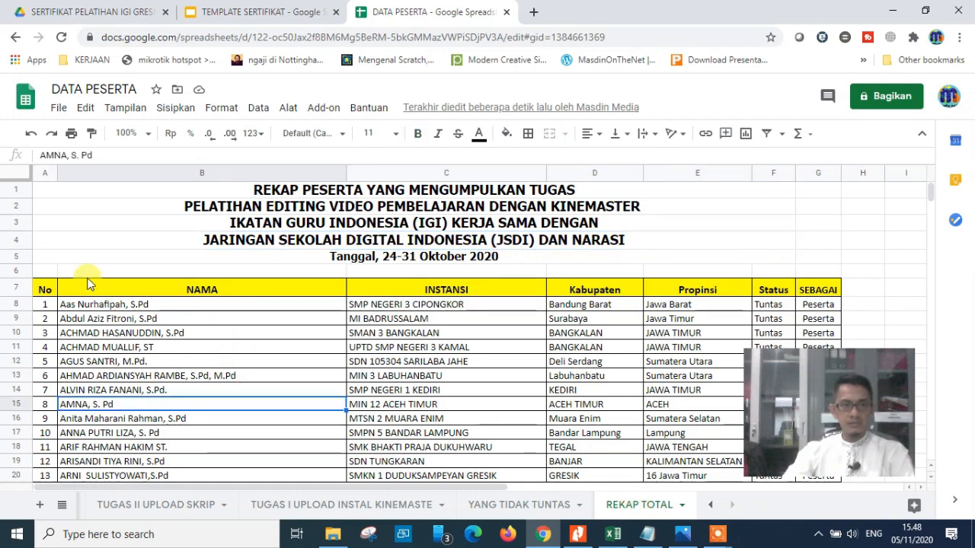
Delete title rows 1 to 6 above the column headers in the REKAP TOTAL sheet
{"action": "left_click", "coordinate": [15, 191]}
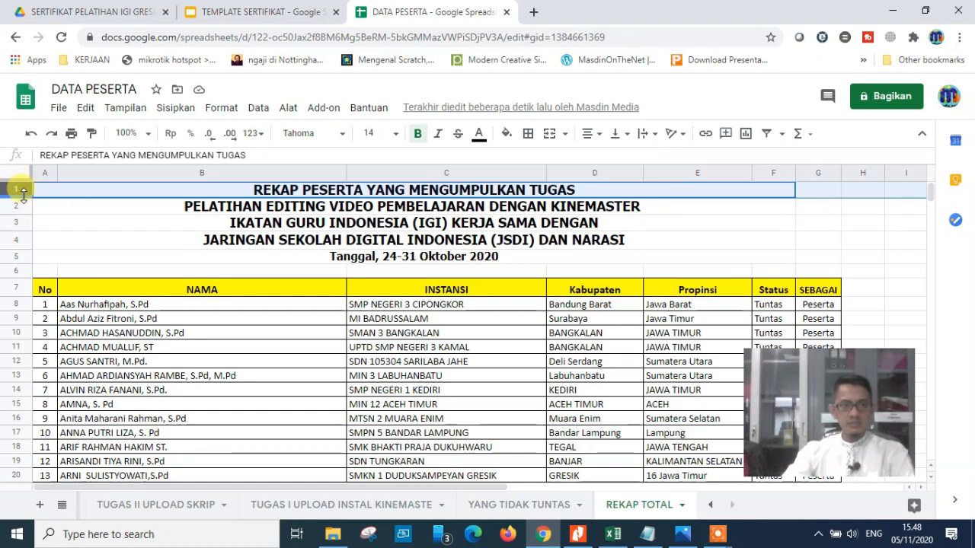
{"action": "left_click", "coordinate": [238, 236], "text": "shift"}
{"action": "key", "text": "shift+Down"}
{"action": "key", "text": "shift+Down"}
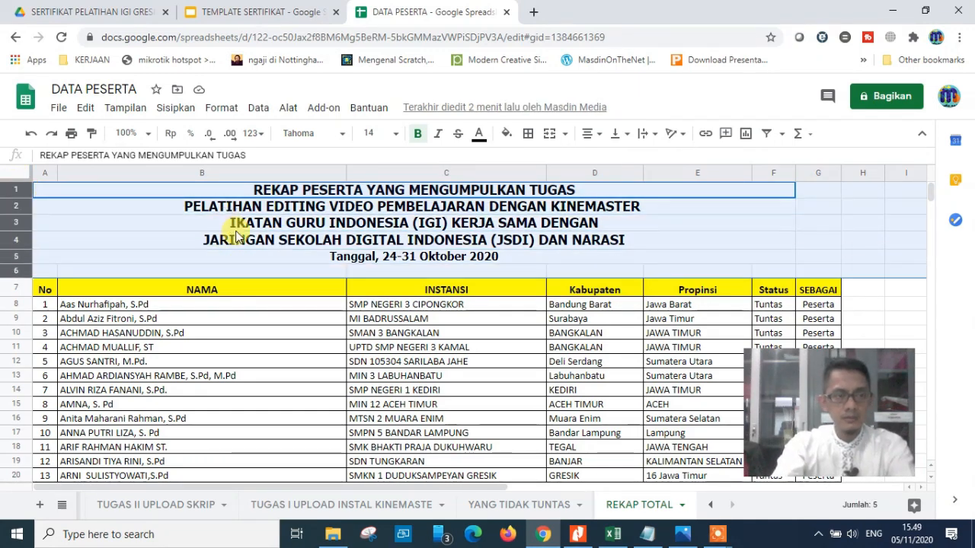
{"action": "right_click", "coordinate": [13, 212]}
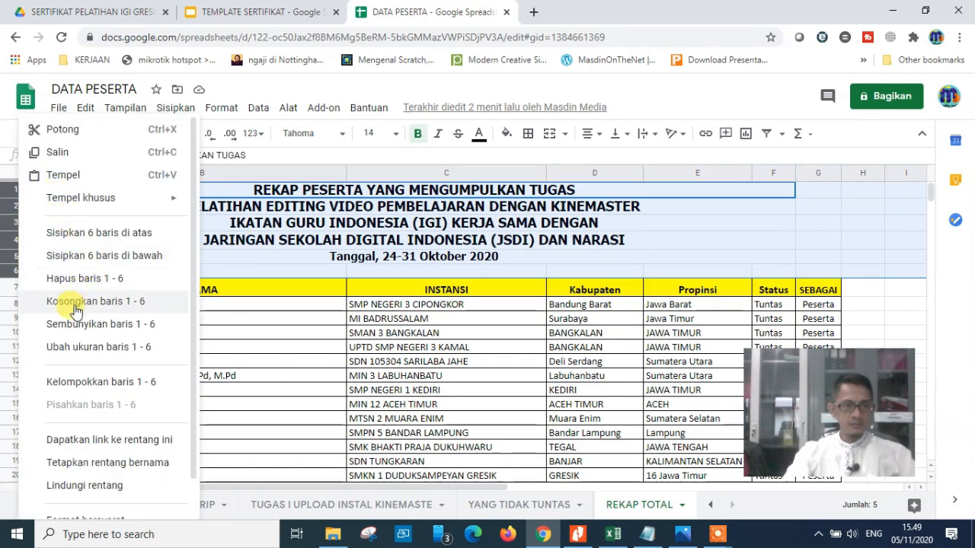
{"action": "left_click", "coordinate": [74, 279]}
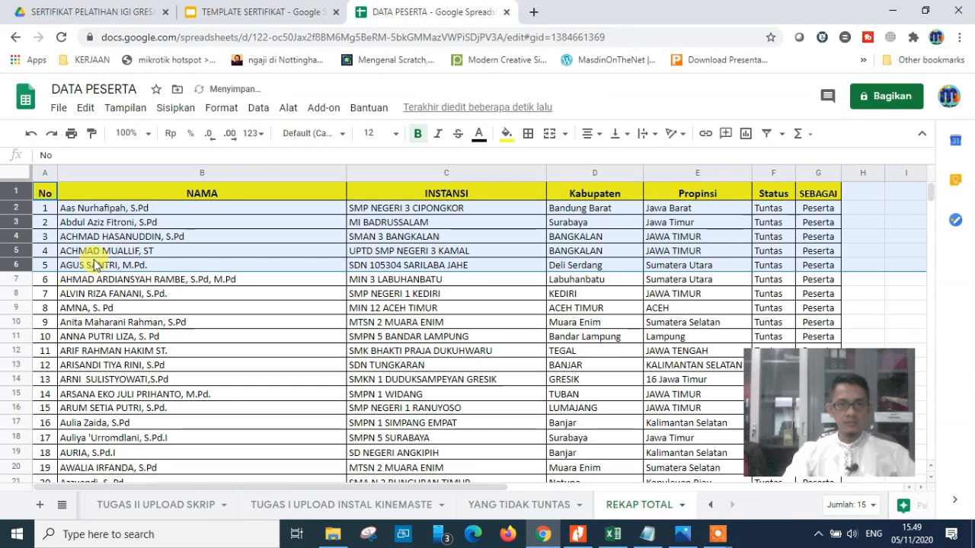
{"action": "left_click", "coordinate": [488, 350]}
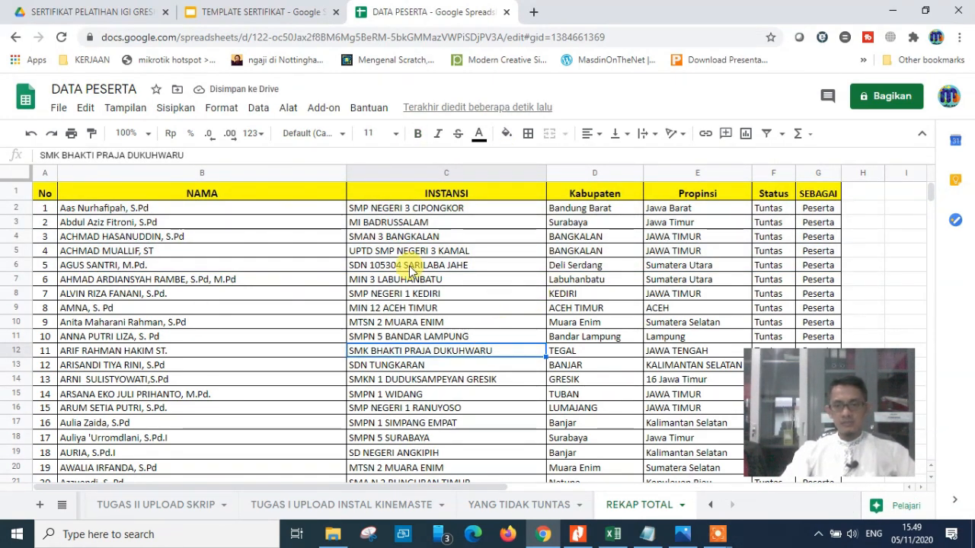
{"action": "left_click", "coordinate": [502, 309]}
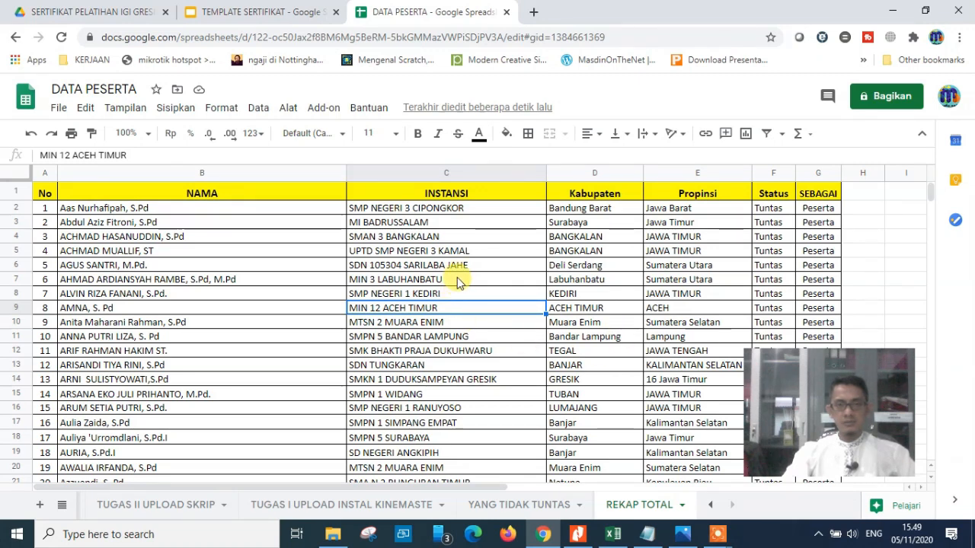
Launch the Autocrat add-on and create a new merge job named SERTIFIKAT IGI GRESIK
{"action": "left_click", "coordinate": [323, 106]}
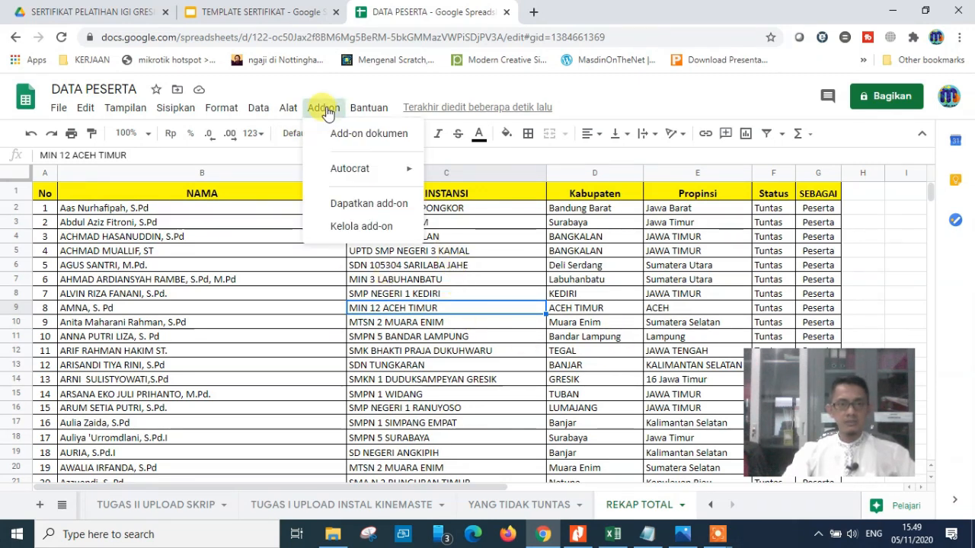
{"action": "mouse_move", "coordinate": [339, 175]}
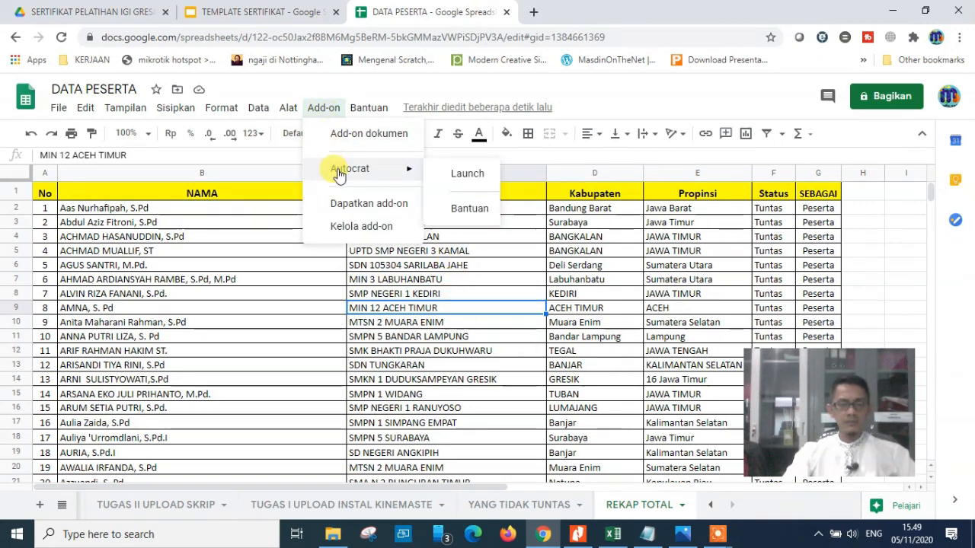
{"action": "left_click", "coordinate": [468, 174]}
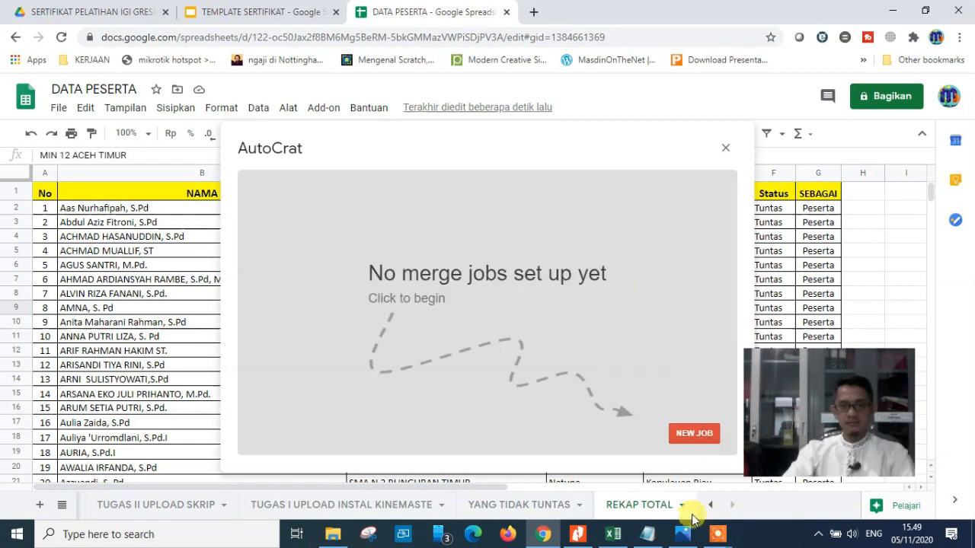
{"action": "left_click", "coordinate": [693, 433]}
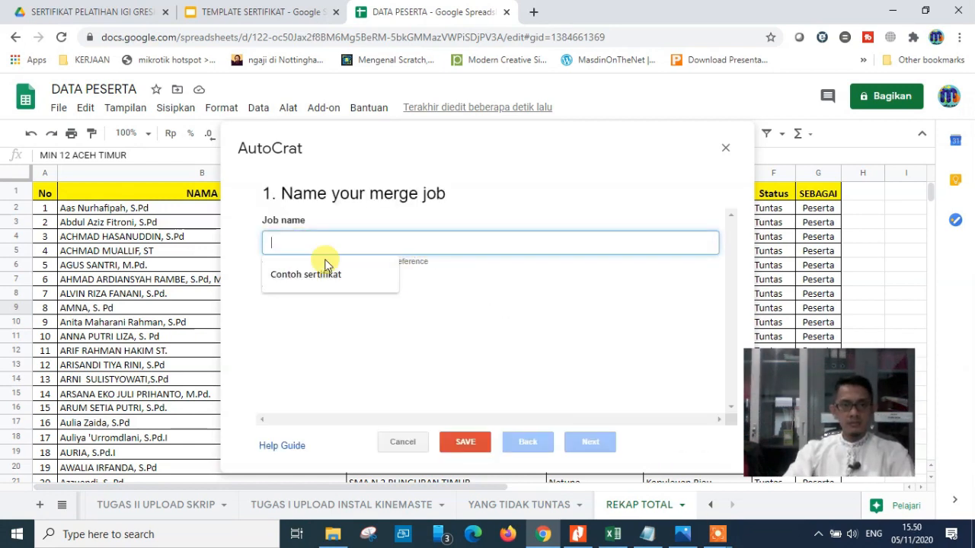
{"action": "type", "text": "SERTIFIKAT"}
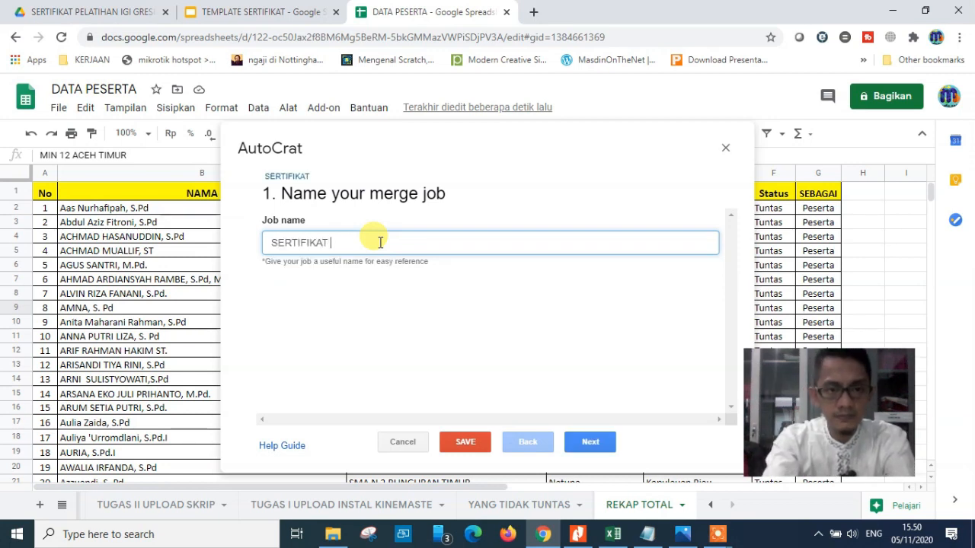
{"action": "type", "text": "IGI GRESIK"}
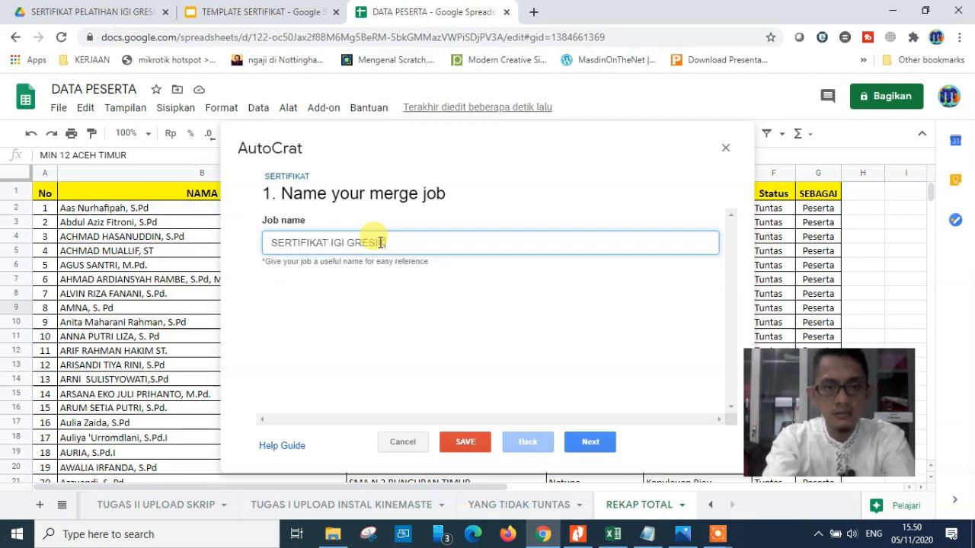
{"action": "left_click", "coordinate": [601, 446]}
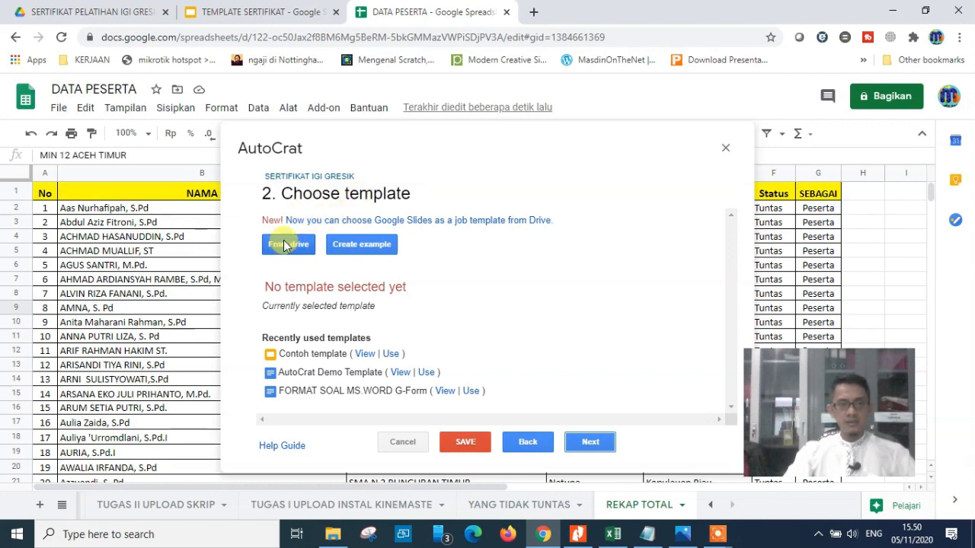
Check the certificate presentation and its Drive folder, and choose TEMPLATE SERTIFIKAT from Drive as the merge job's template
{"action": "left_click", "coordinate": [232, 12]}
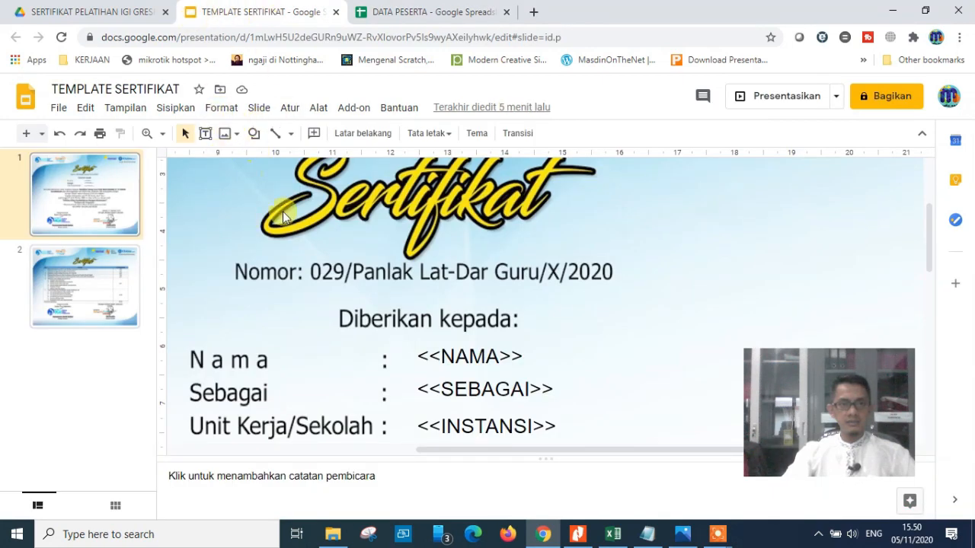
{"action": "left_click", "coordinate": [86, 11]}
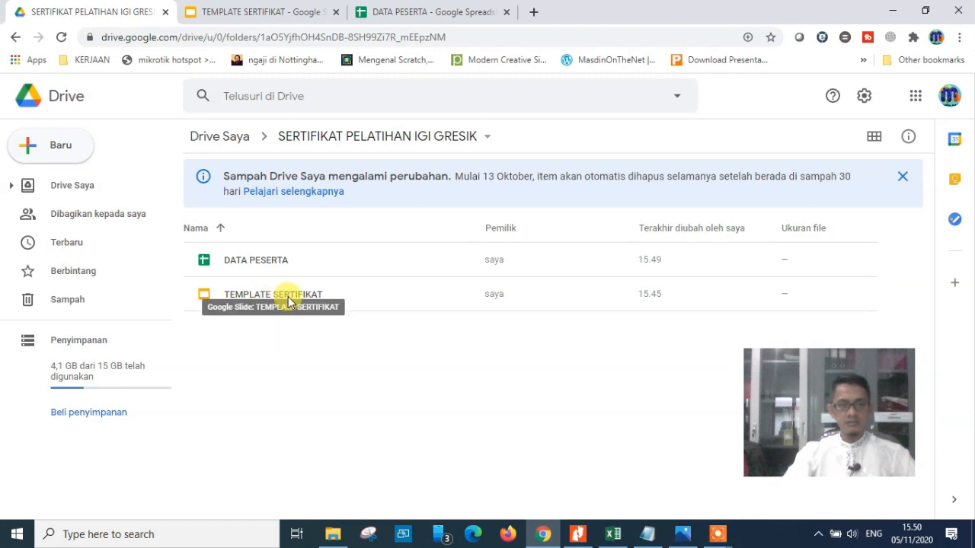
{"action": "left_click", "coordinate": [440, 8]}
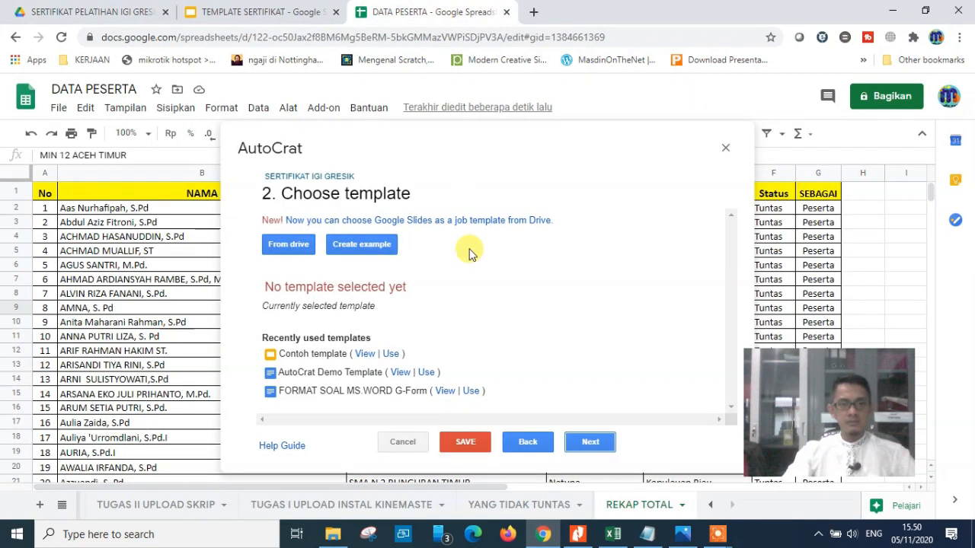
{"action": "left_click", "coordinate": [290, 247]}
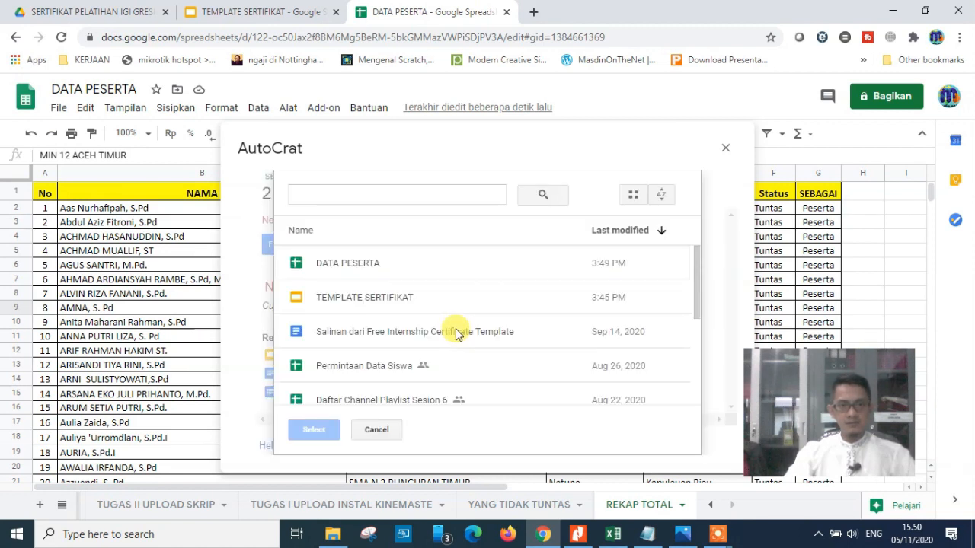
{"action": "left_click", "coordinate": [342, 301]}
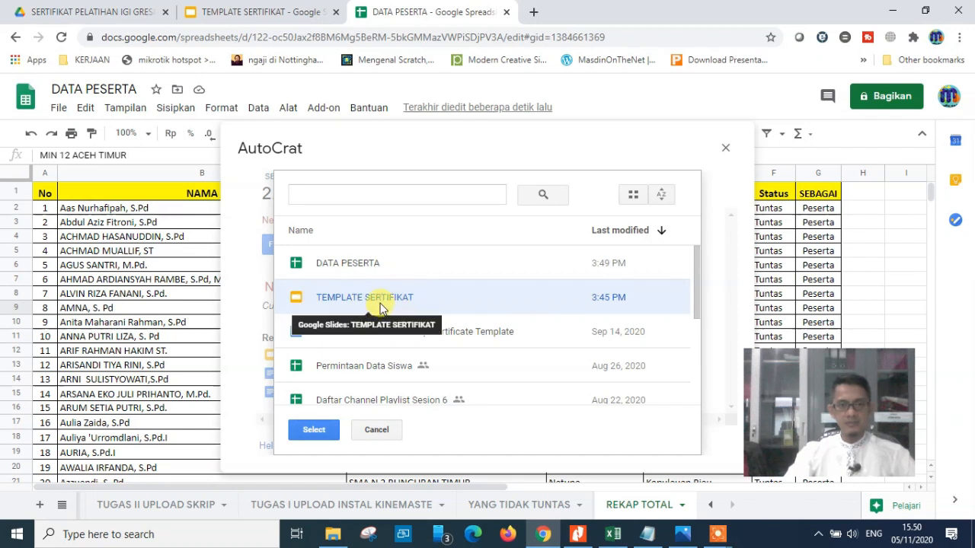
{"action": "left_click", "coordinate": [313, 431]}
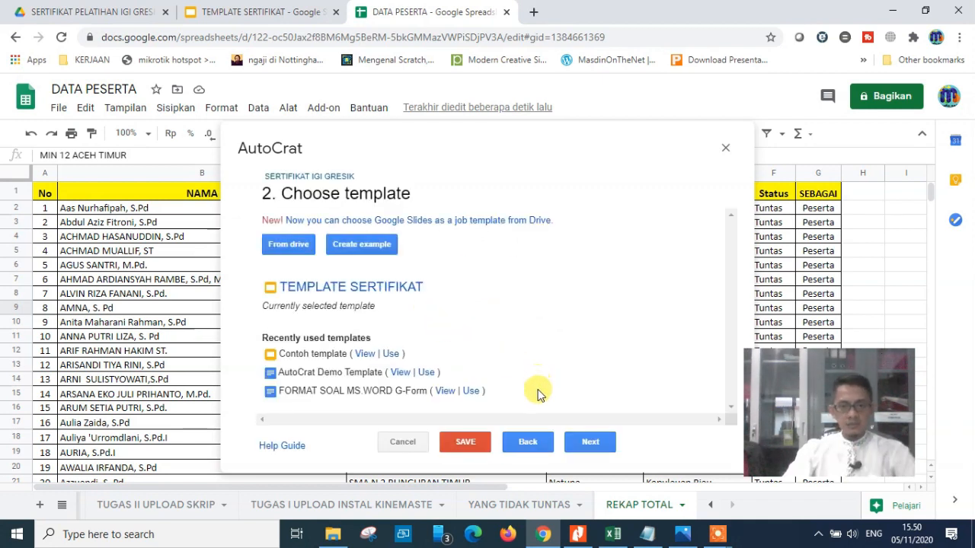
{"action": "left_click", "coordinate": [591, 442]}
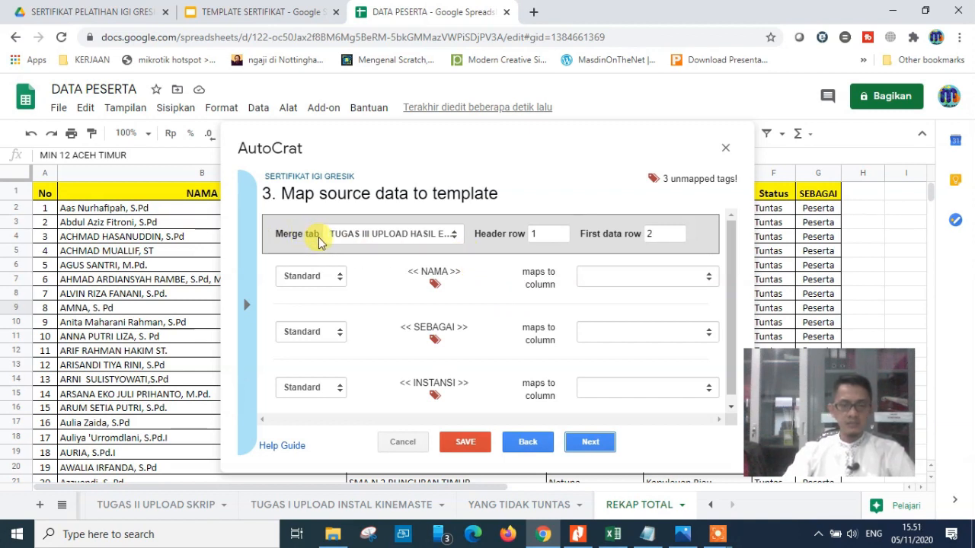
Set the merge tab to REKAP TOTAL and map the <<NAMA>>, <<SEBAGAI>> and <<INSTANSI>> tags to their same-named columns
{"action": "left_click", "coordinate": [458, 239]}
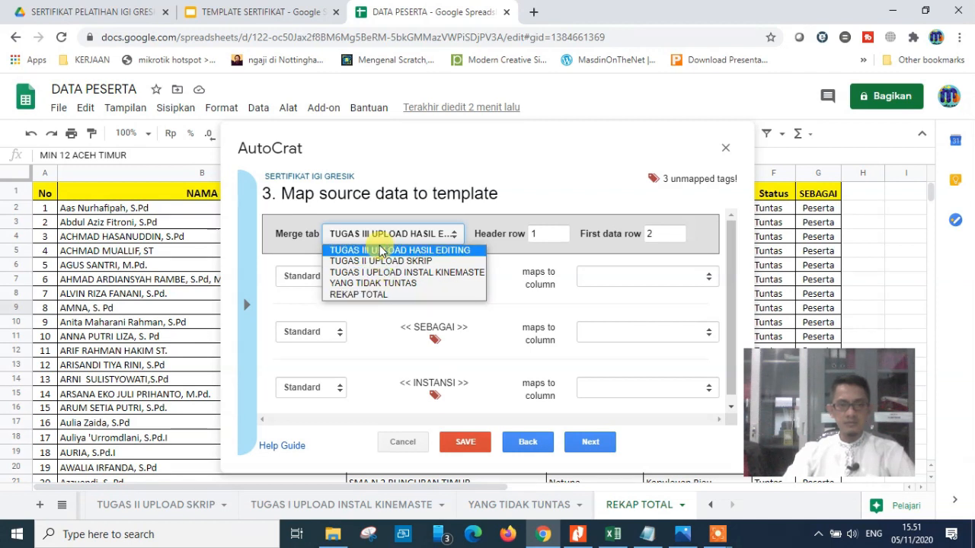
{"action": "left_click", "coordinate": [390, 296]}
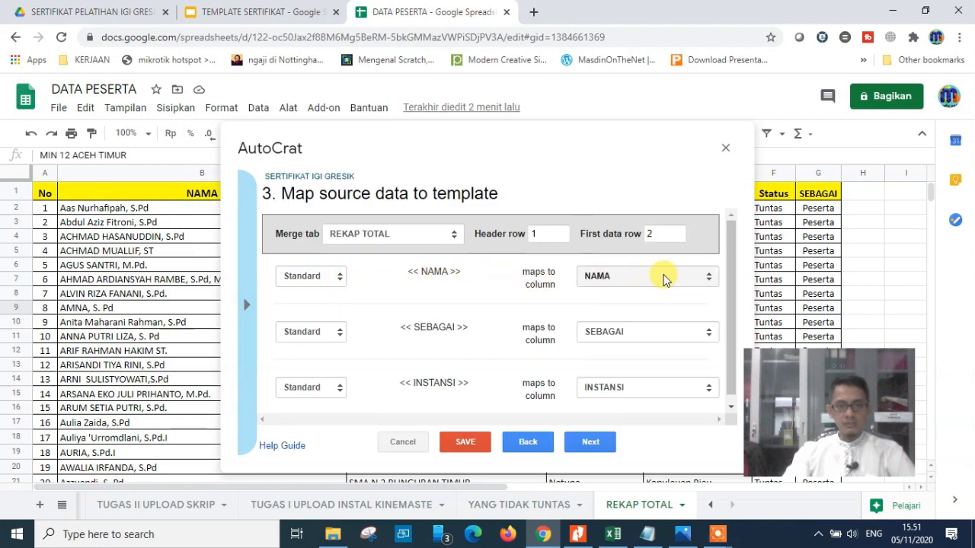
{"action": "left_click", "coordinate": [709, 277]}
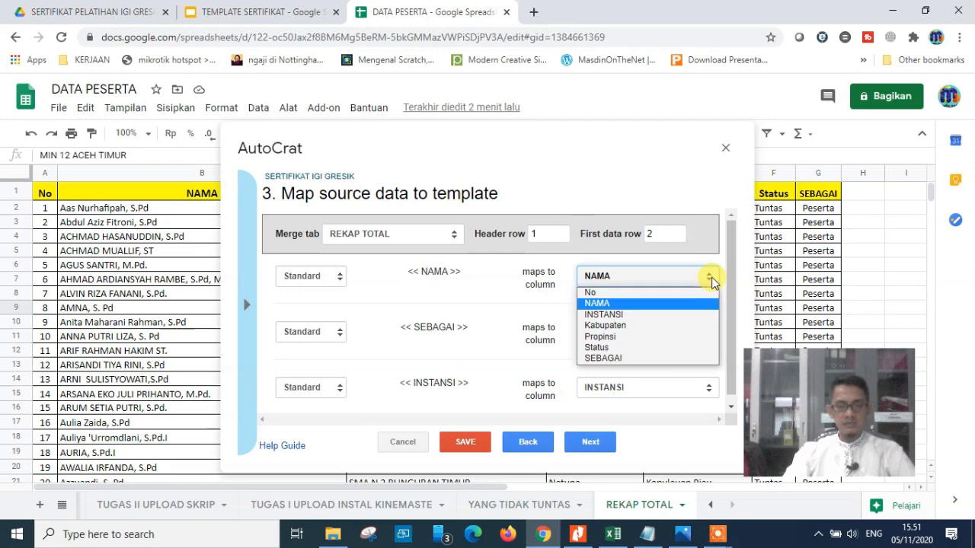
{"action": "left_click", "coordinate": [605, 305]}
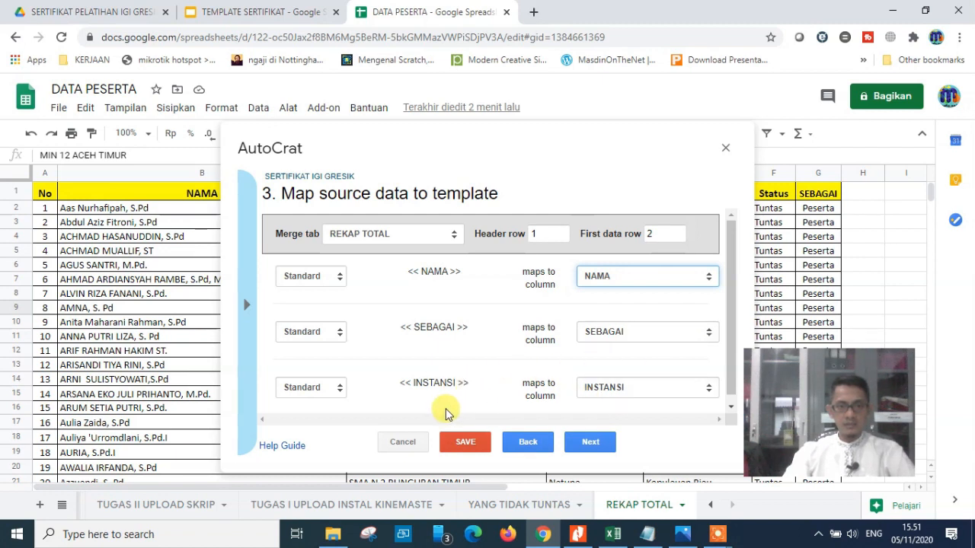
{"action": "left_click", "coordinate": [661, 396]}
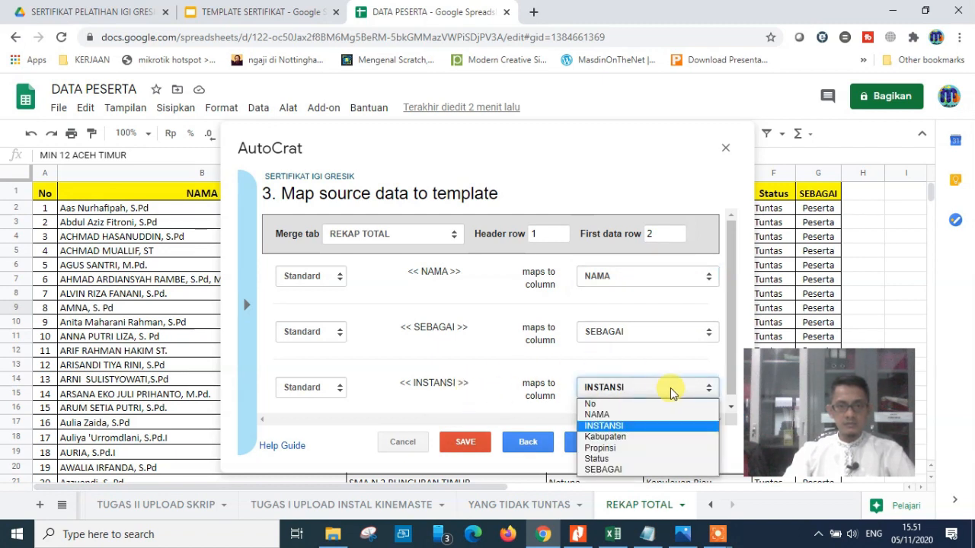
{"action": "left_click", "coordinate": [628, 429]}
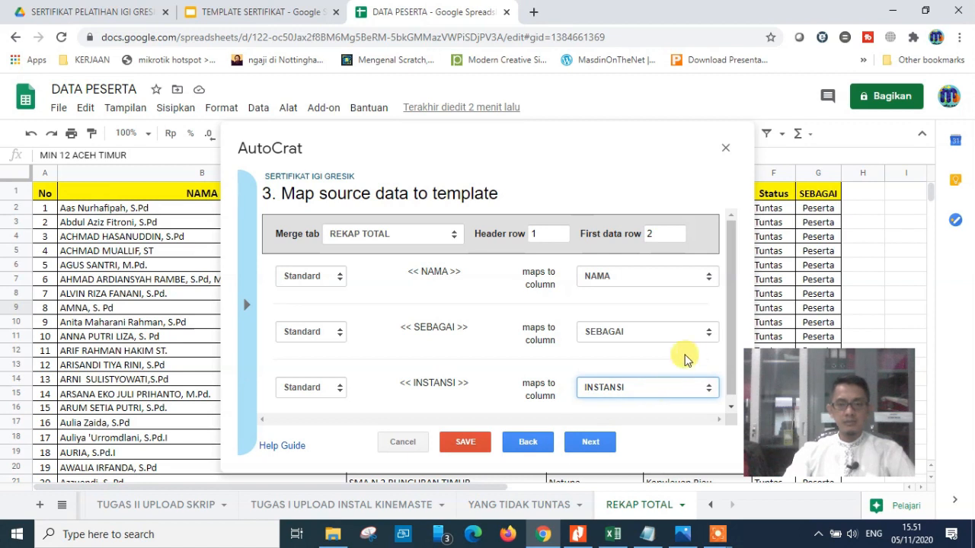
{"action": "left_click", "coordinate": [693, 280]}
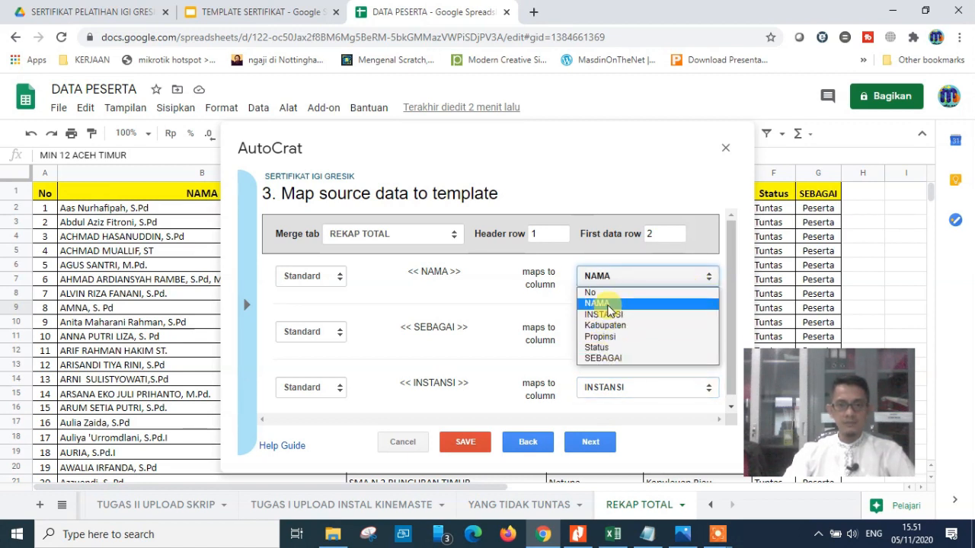
{"action": "left_click", "coordinate": [598, 303]}
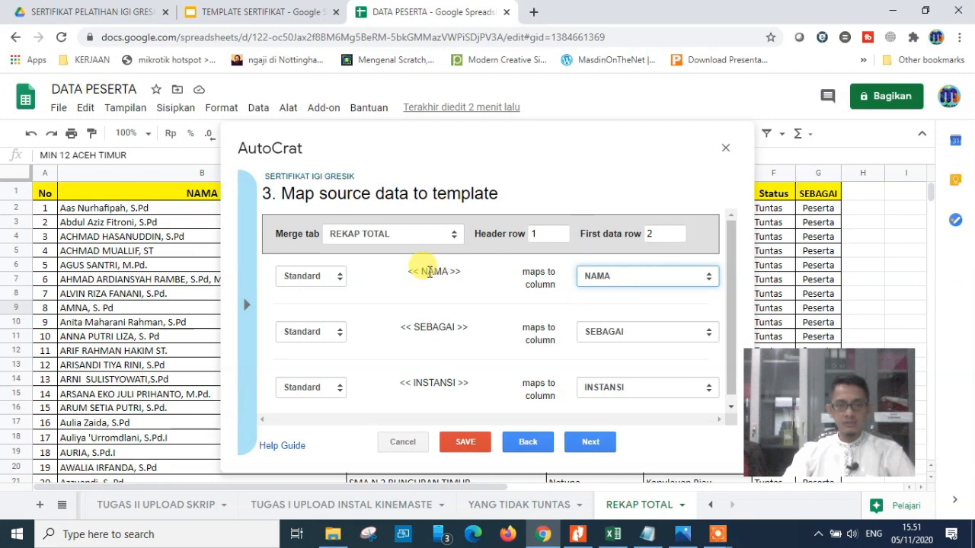
{"action": "double_click", "coordinate": [431, 271]}
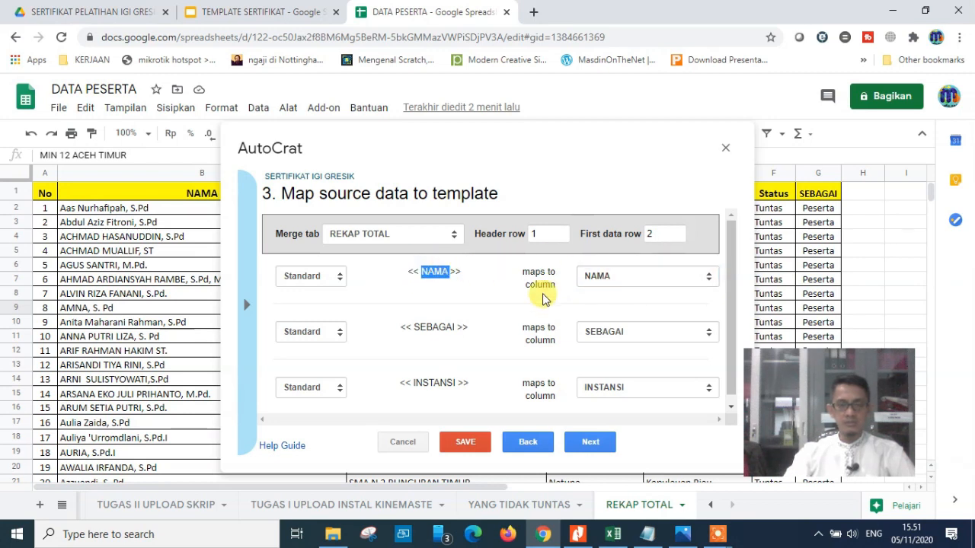
{"action": "left_click", "coordinate": [691, 277]}
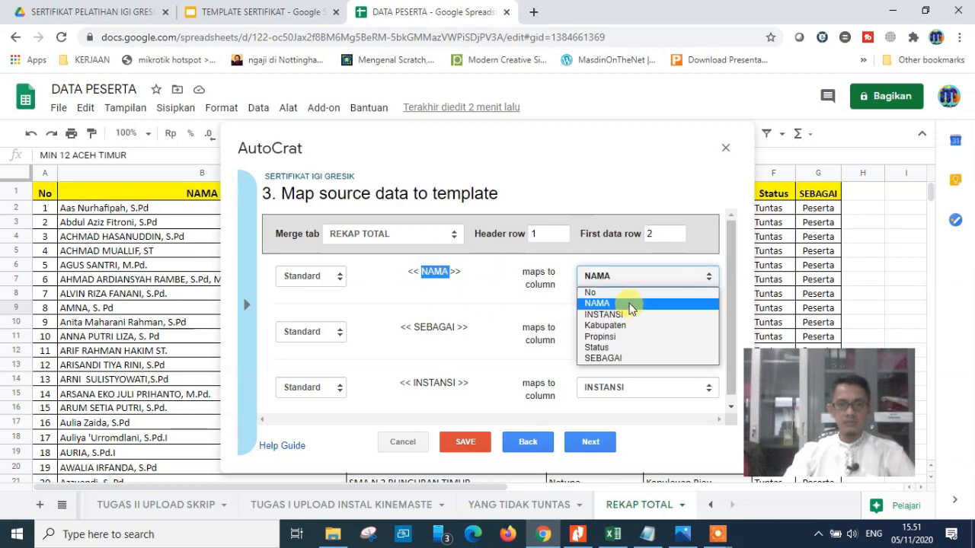
{"action": "key", "text": "Escape"}
{"action": "left_click", "coordinate": [508, 314]}
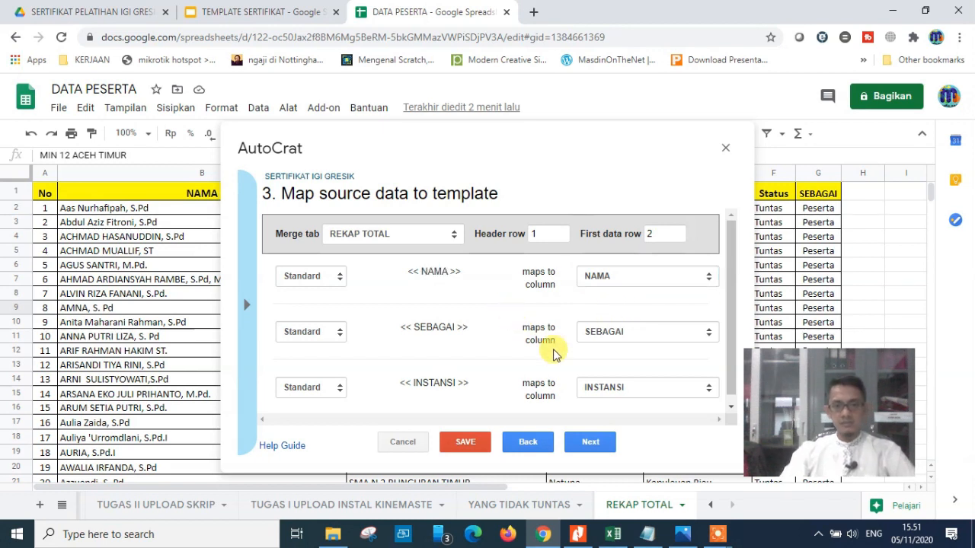
{"action": "left_click", "coordinate": [591, 446]}
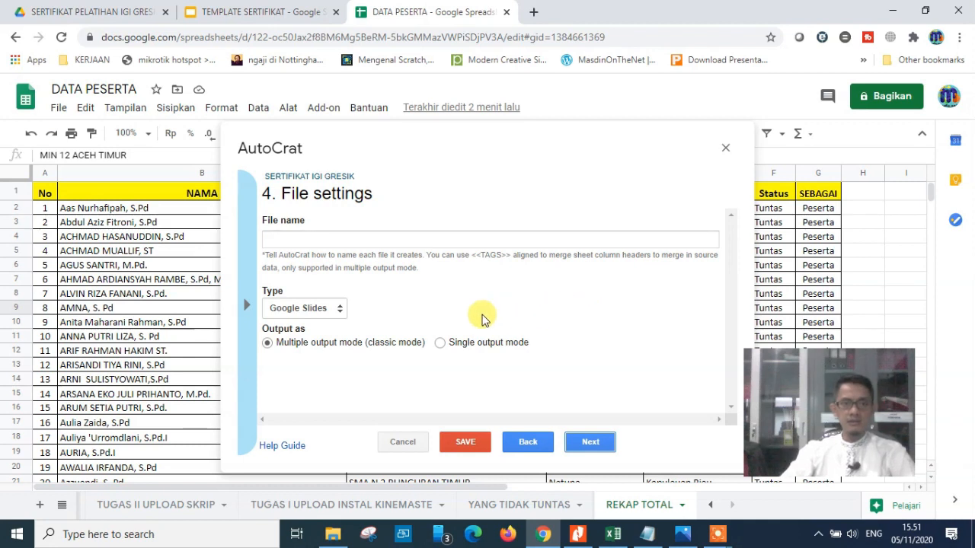
Set the merge job's output file name to the <<NAMA>> tag
{"action": "left_click", "coordinate": [288, 242]}
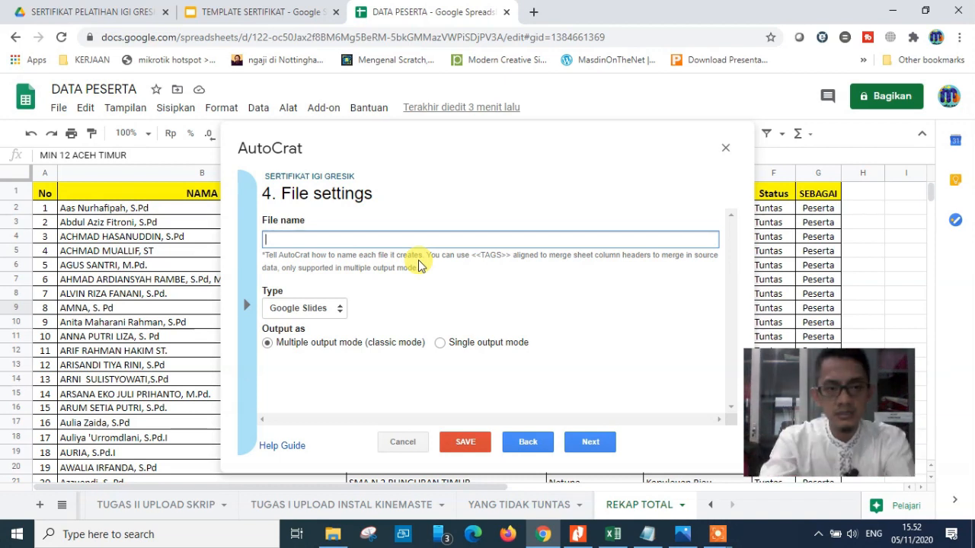
{"action": "type", "text": "<<"}
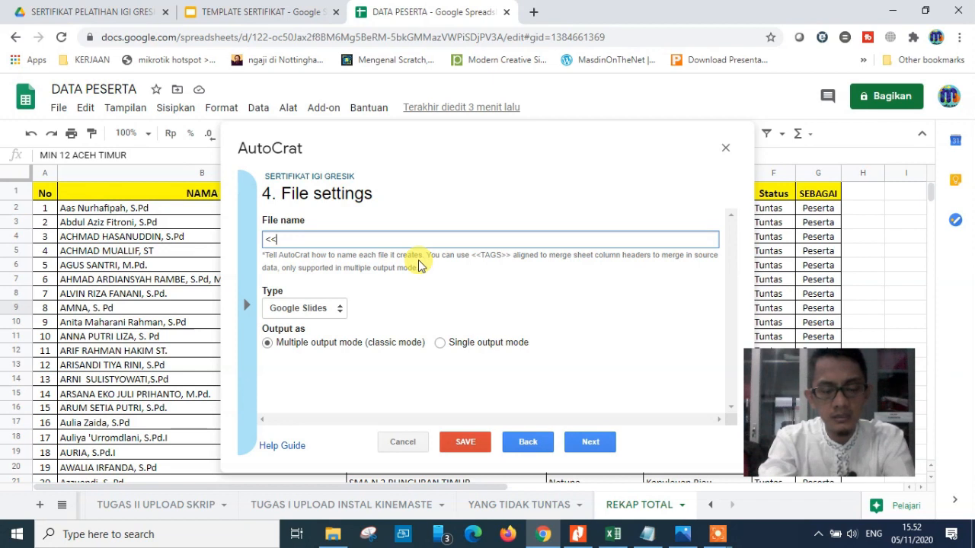
{"action": "type", "text": "NAMA>>"}
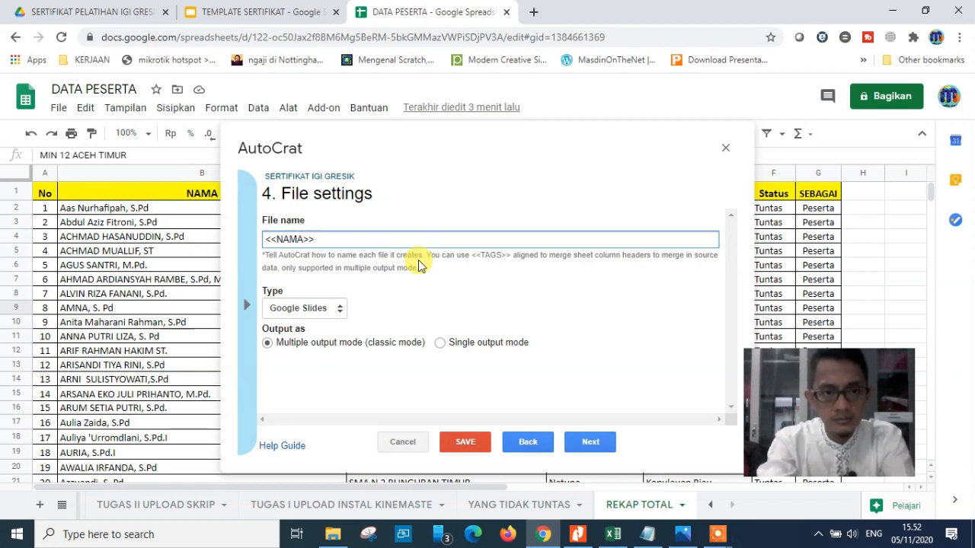
Extend the output file name to <<NAMA>>_<<INSTANSI>> and set the output file type to PDF
{"action": "type", "text": "_"}
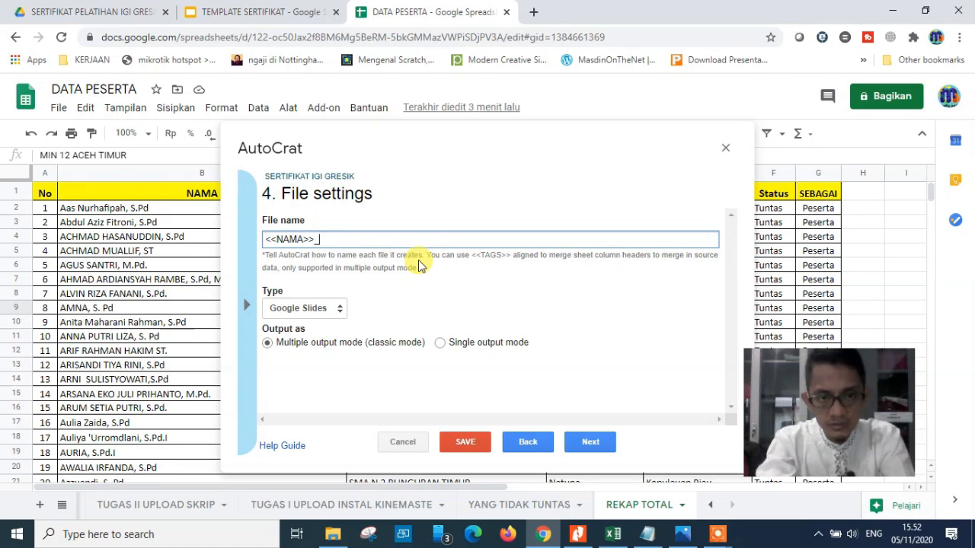
{"action": "type", "text": "<<IN"}
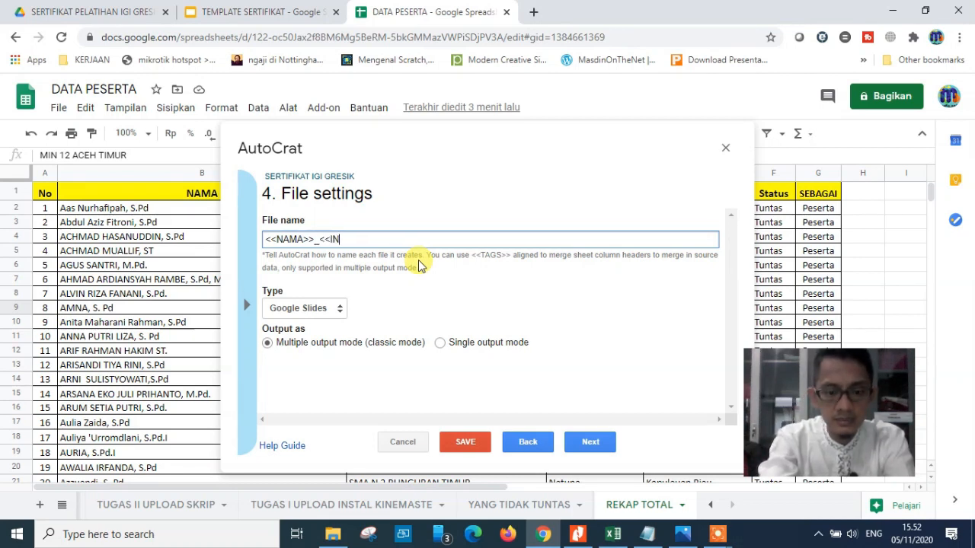
{"action": "type", "text": "STANSI>>"}
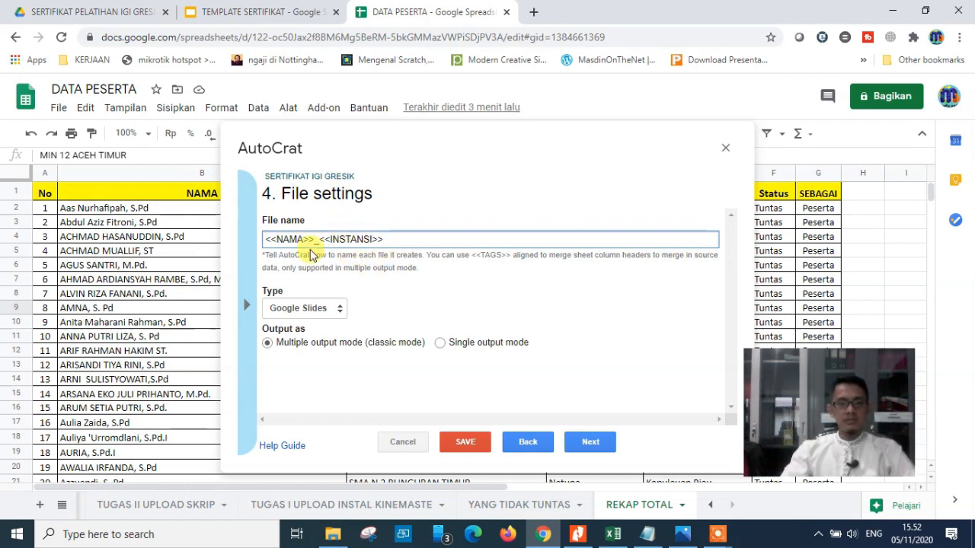
{"action": "left_click", "coordinate": [405, 306]}
{"action": "left_click", "coordinate": [345, 312]}
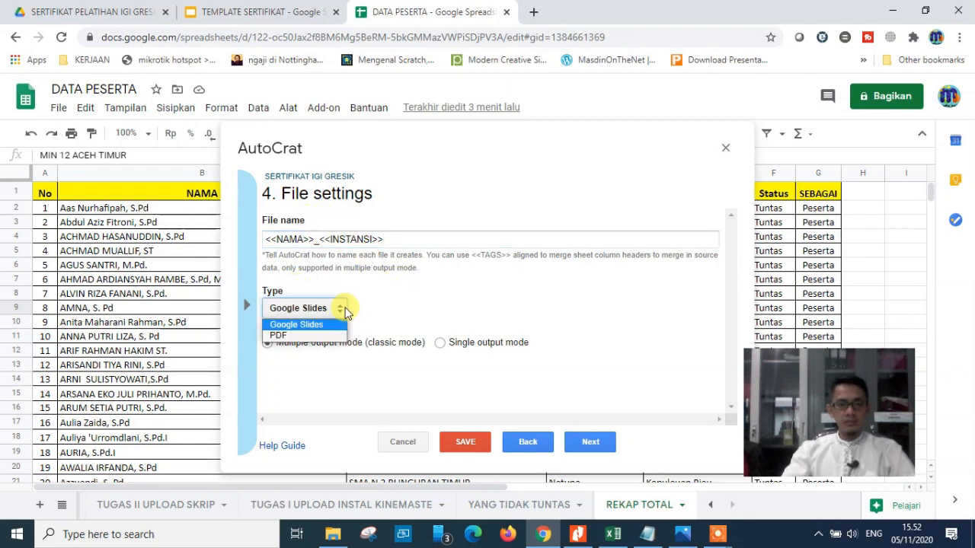
{"action": "left_click", "coordinate": [302, 335]}
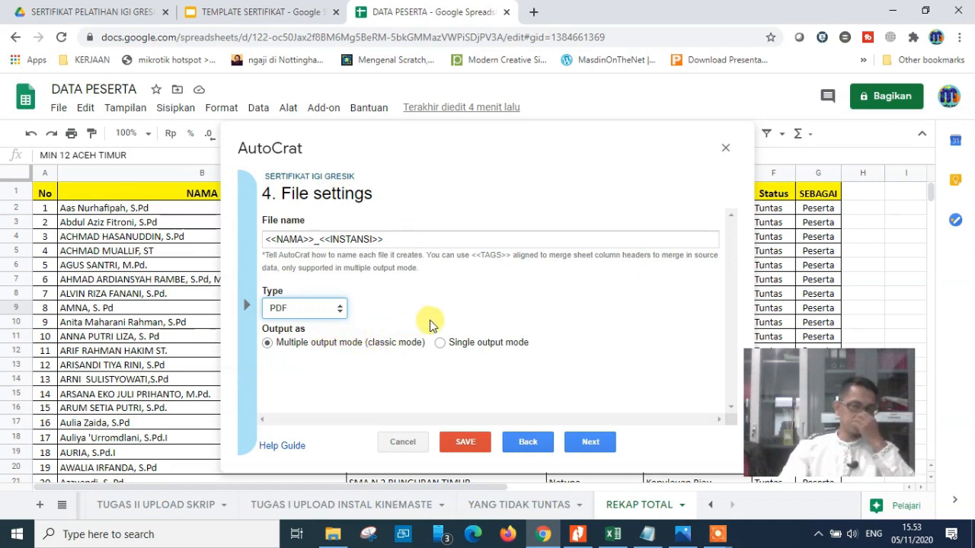
{"action": "left_click", "coordinate": [592, 443]}
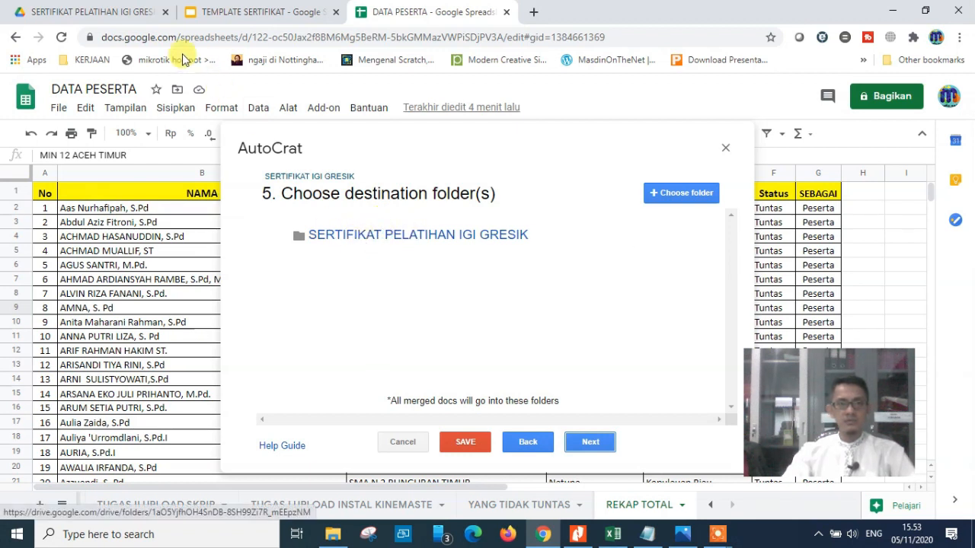
Check the Drive folder, keep SERTIFIKAT PELATIHAN IGI GRESIK as the destination, and skip the optional dynamic folder reference and merge condition
{"action": "left_click", "coordinate": [88, 13]}
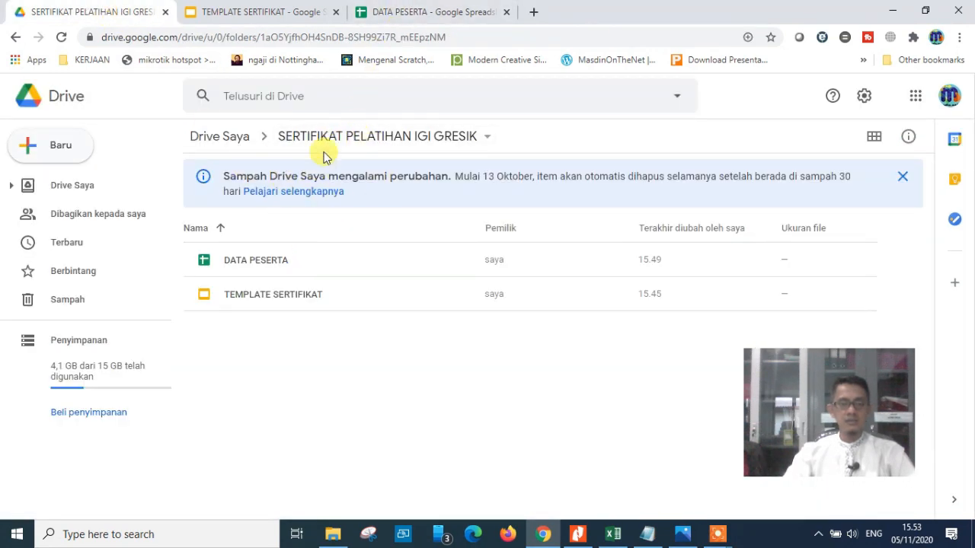
{"action": "left_click", "coordinate": [447, 16]}
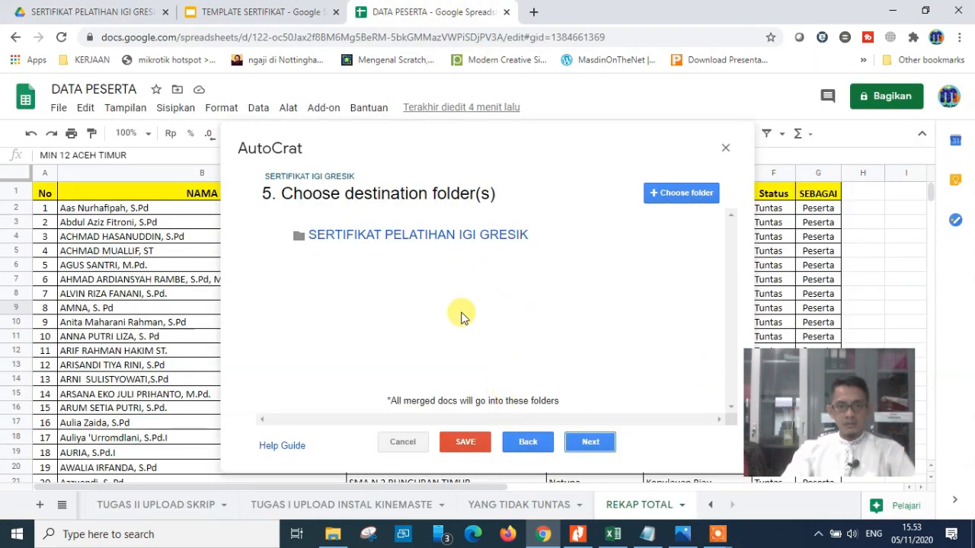
{"action": "left_click", "coordinate": [580, 446]}
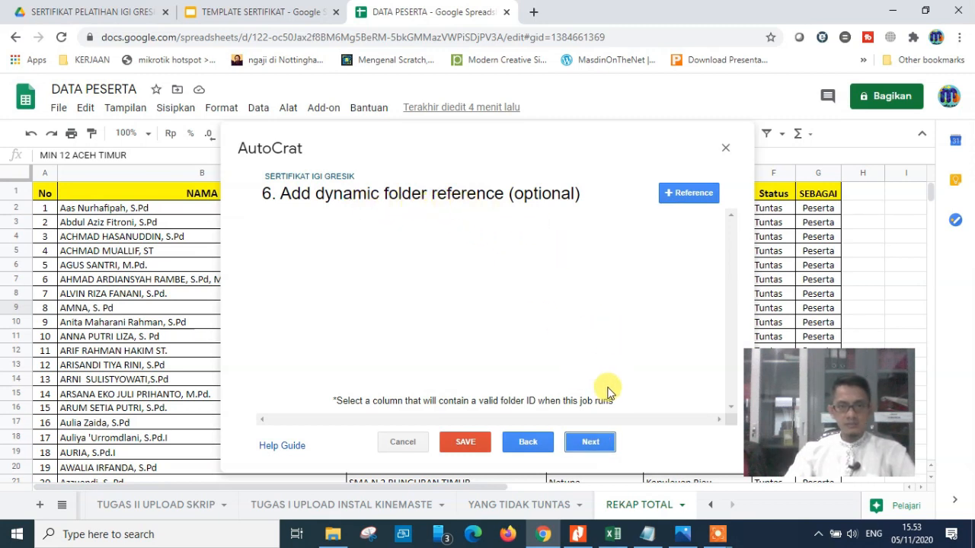
{"action": "left_click", "coordinate": [591, 440]}
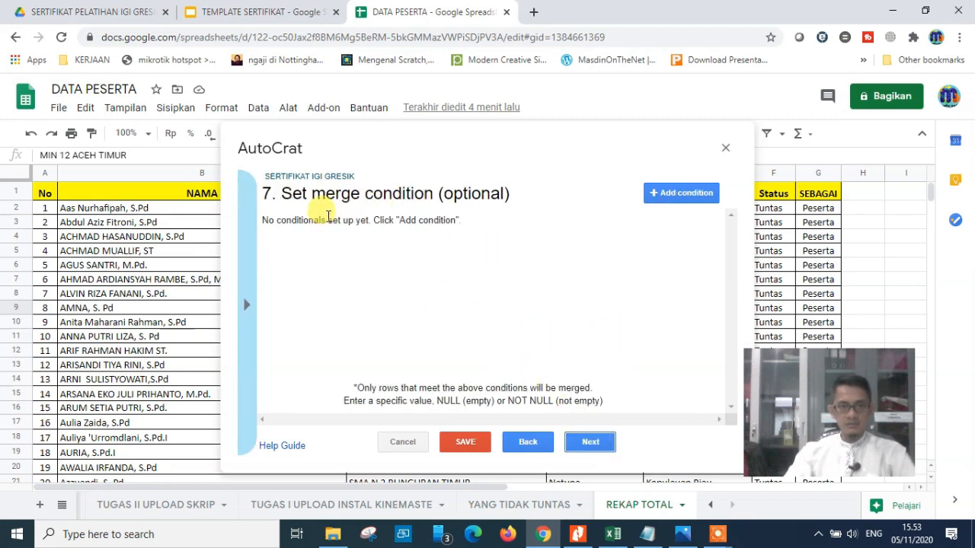
{"action": "left_click", "coordinate": [591, 443]}
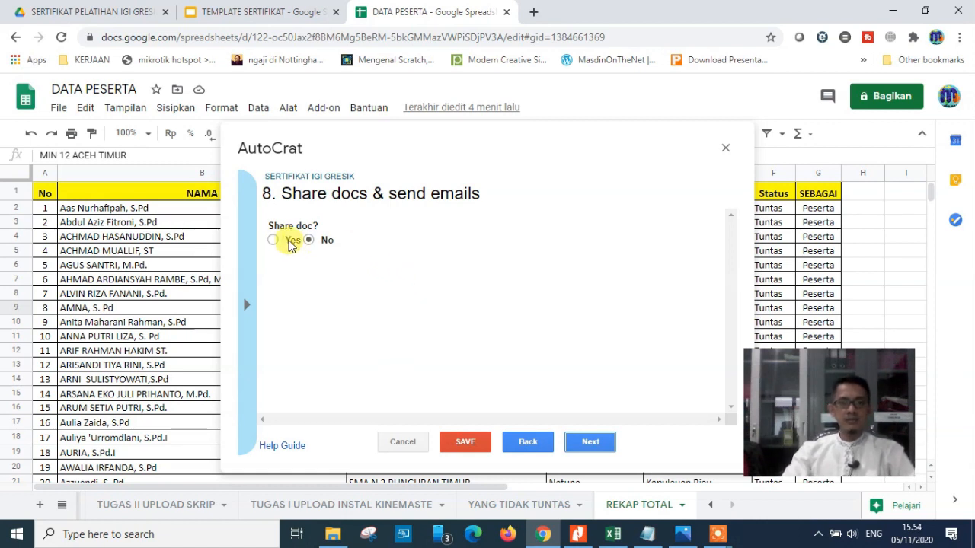
Turn on document sharing for the merge job and address its e-mail to the <<EMAIL>> tag
{"action": "left_click", "coordinate": [273, 241]}
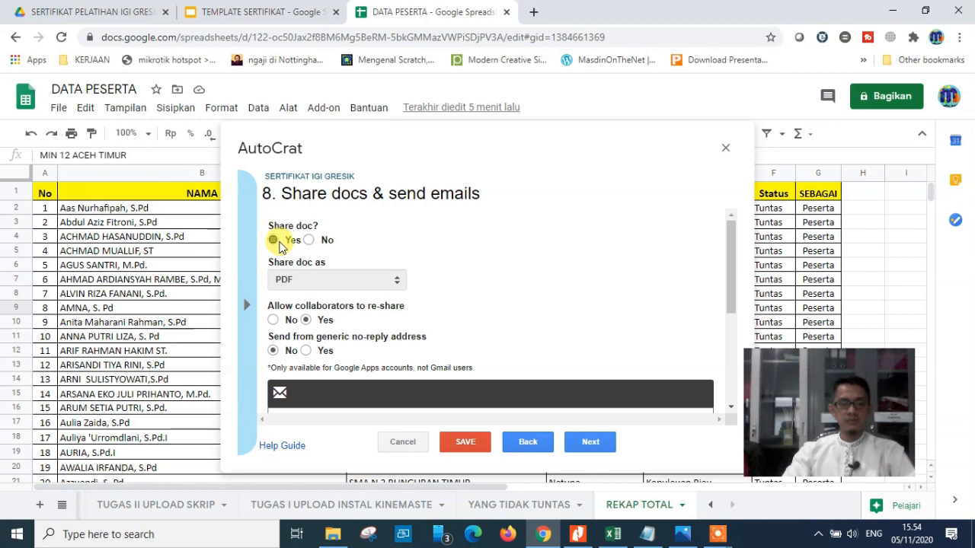
{"action": "left_click", "coordinate": [273, 240]}
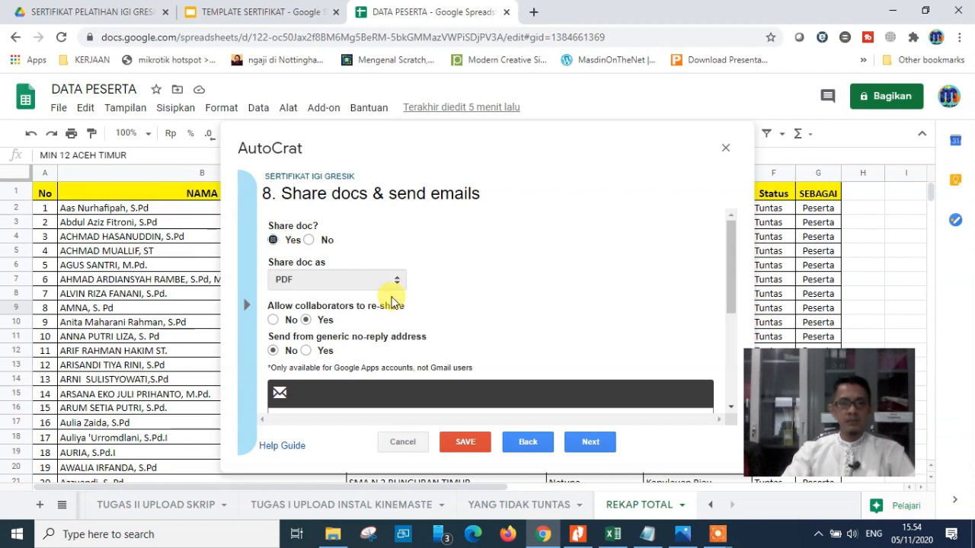
{"action": "scroll", "coordinate": [392, 303], "scroll_direction": "down", "scroll_amount": 2}
{"action": "scroll", "coordinate": [411, 282], "scroll_direction": "up", "scroll_amount": 2}
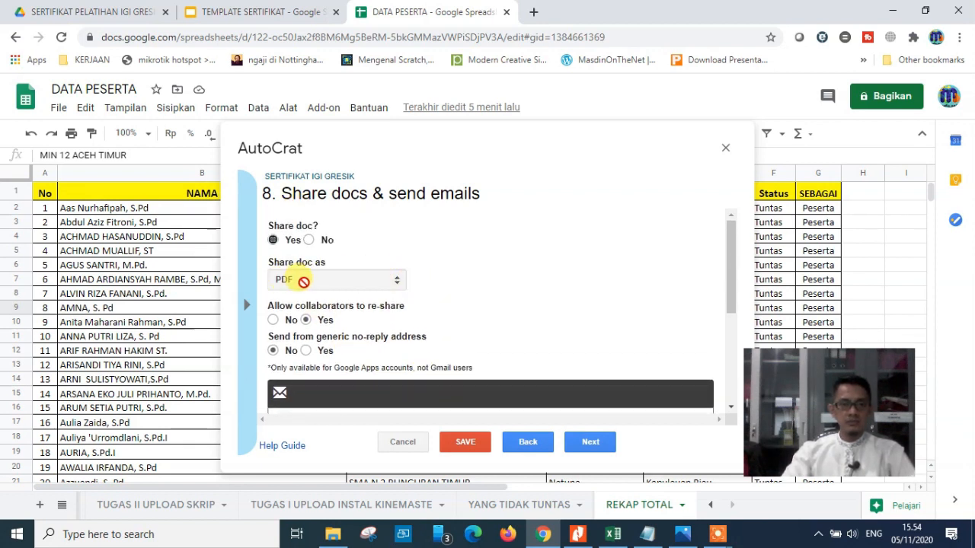
{"action": "scroll", "coordinate": [446, 276], "scroll_direction": "down", "scroll_amount": 2}
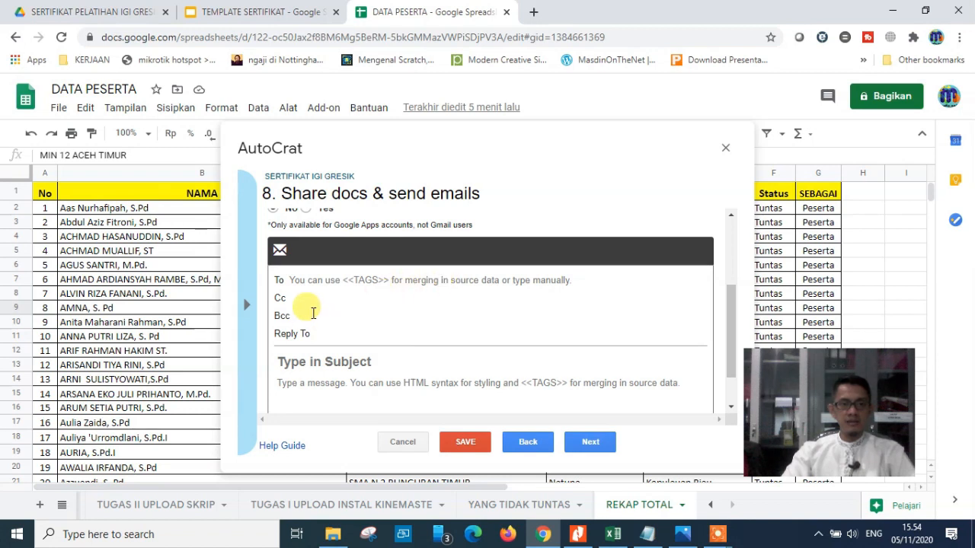
{"action": "left_click", "coordinate": [296, 280]}
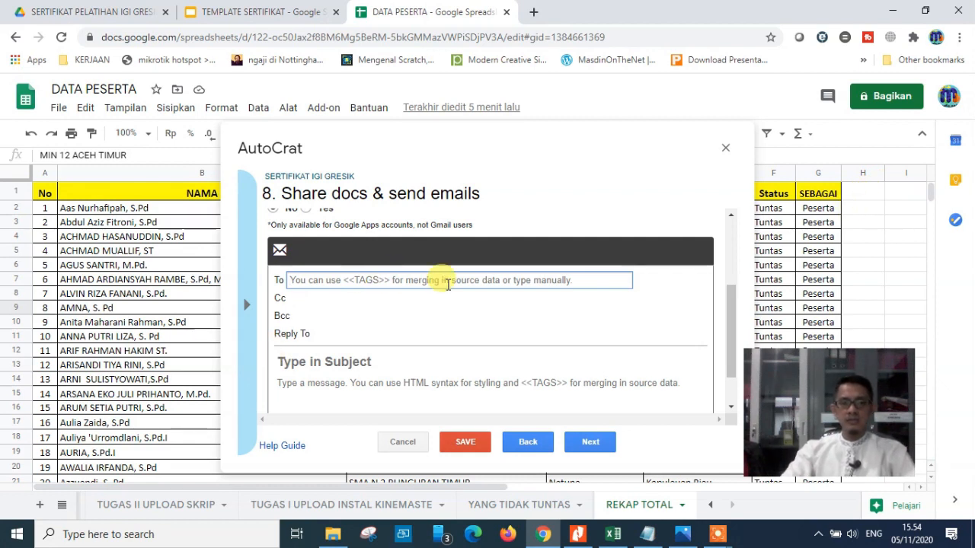
{"action": "type", "text": "<<"}
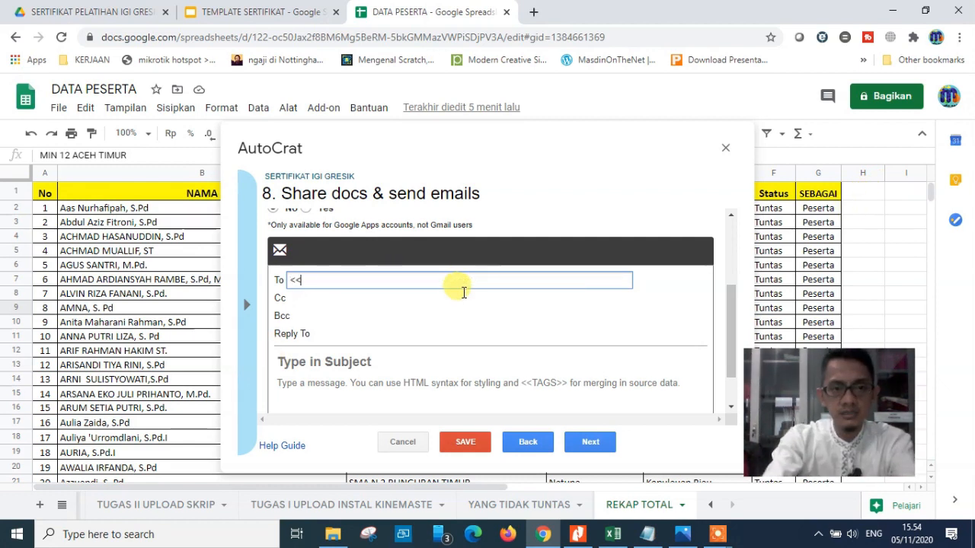
{"action": "type", "text": "EMAIK"}
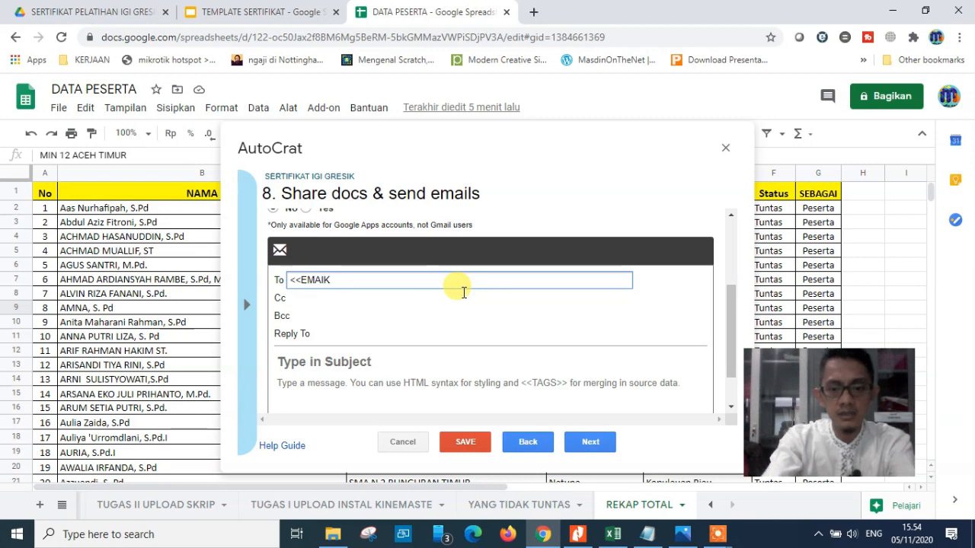
{"action": "key", "text": "BackSpace"}
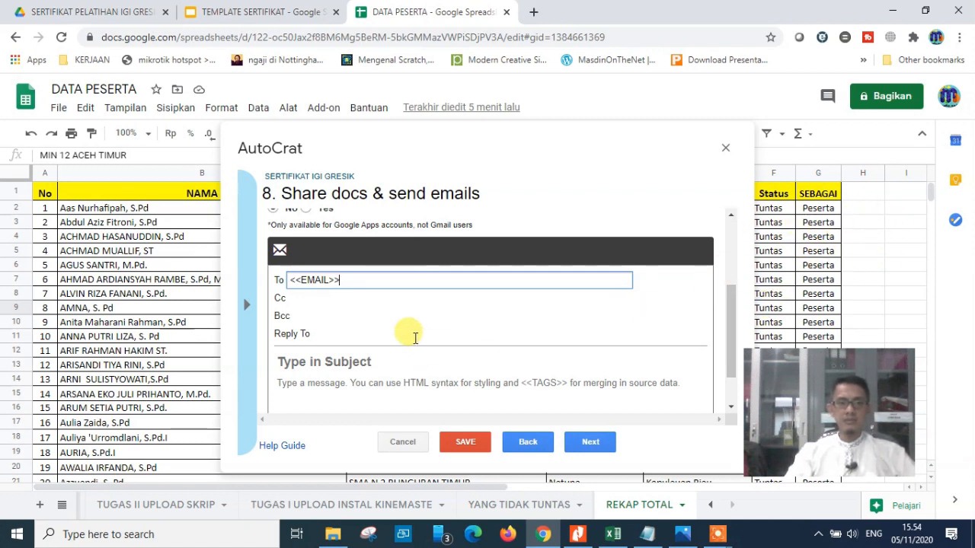
{"action": "left_click", "coordinate": [356, 282]}
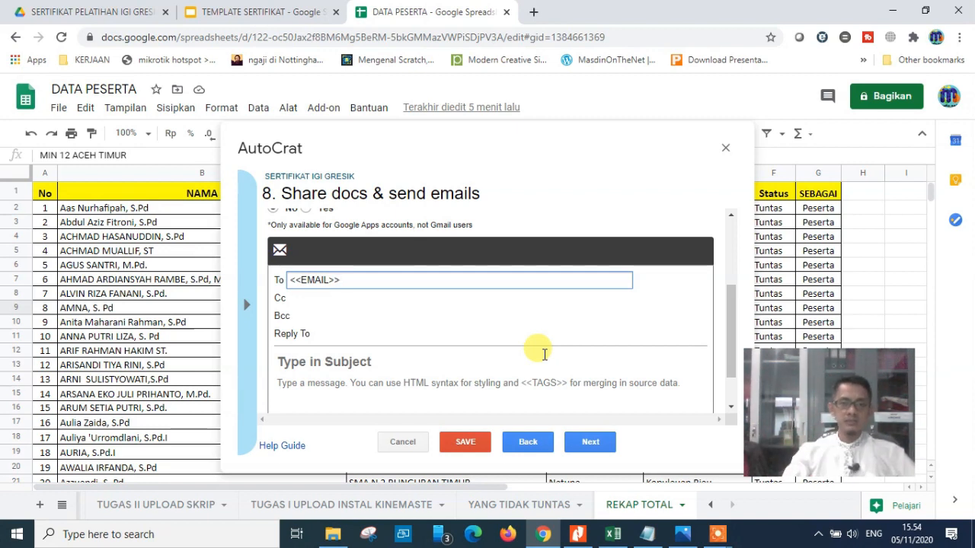
Review the e-mail sharing options, clear the <<EMAIL>> recipient and set document sharing back to No
{"action": "scroll", "coordinate": [539, 351], "scroll_direction": "down", "scroll_amount": 2}
{"action": "scroll", "coordinate": [395, 356], "scroll_direction": "up", "scroll_amount": 2}
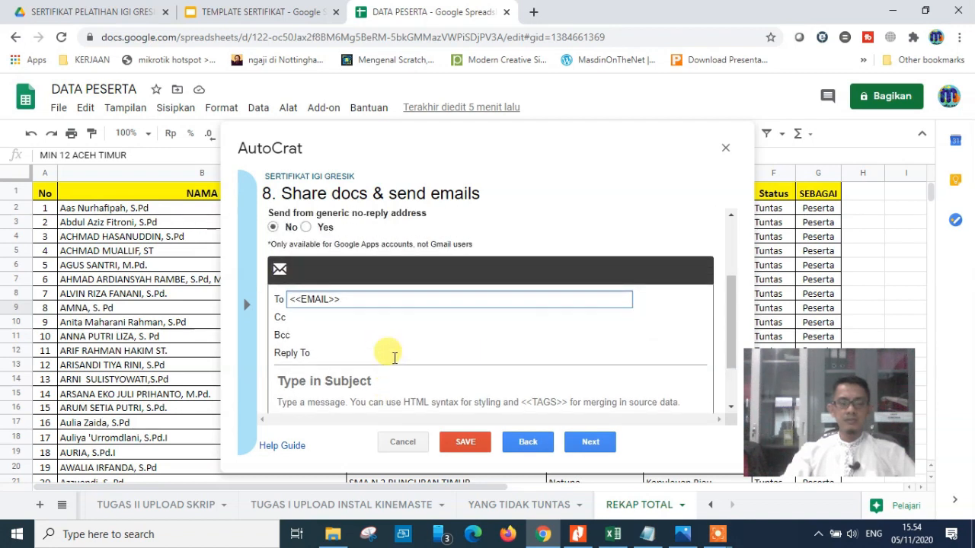
{"action": "scroll", "coordinate": [395, 357], "scroll_direction": "down", "scroll_amount": 2}
{"action": "left_click", "coordinate": [293, 341]}
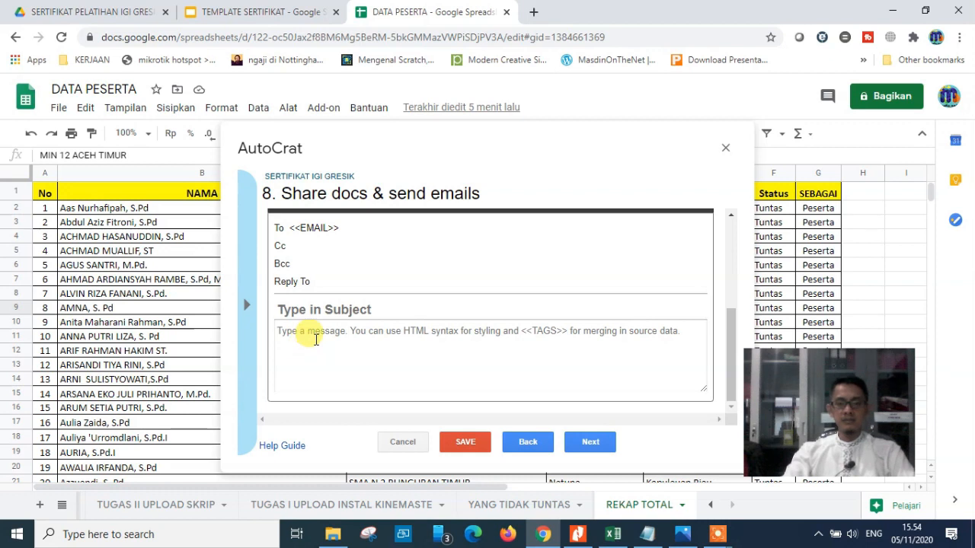
{"action": "scroll", "coordinate": [537, 326], "scroll_direction": "up", "scroll_amount": 5}
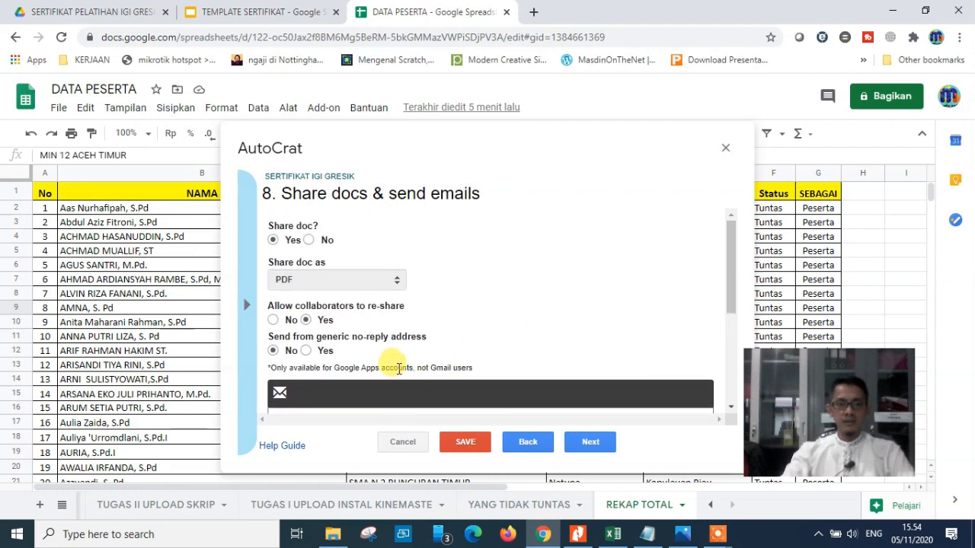
{"action": "scroll", "coordinate": [391, 366], "scroll_direction": "down", "scroll_amount": 5}
{"action": "left_click", "coordinate": [329, 279]}
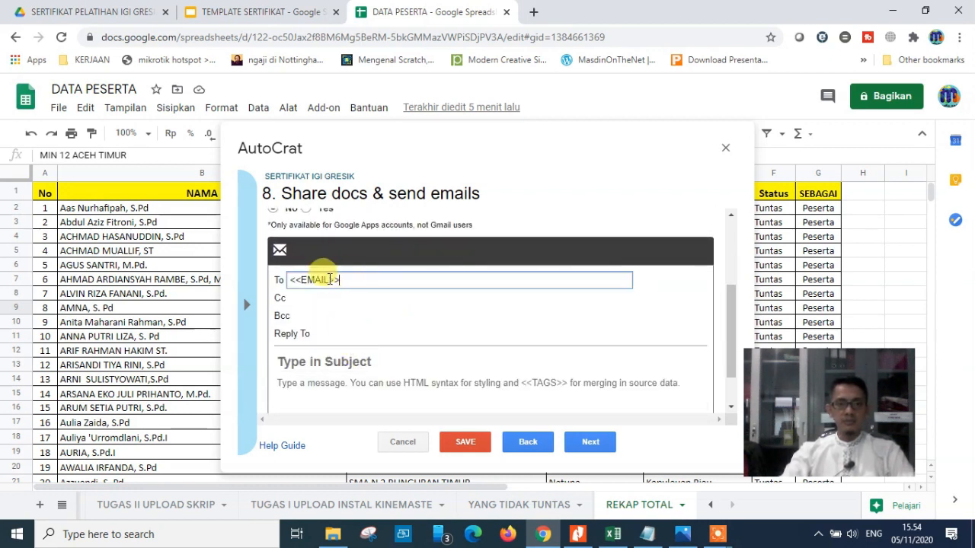
{"action": "left_click_drag", "start_coordinate": [340, 279], "coordinate": [287, 279]}
{"action": "key", "text": "BackSpace"}
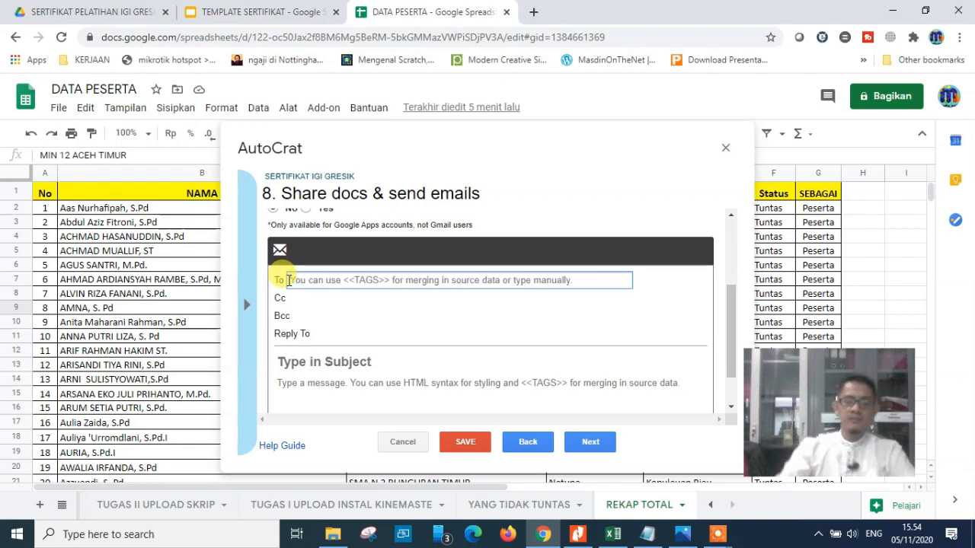
{"action": "scroll", "coordinate": [442, 327], "scroll_direction": "up", "scroll_amount": 1}
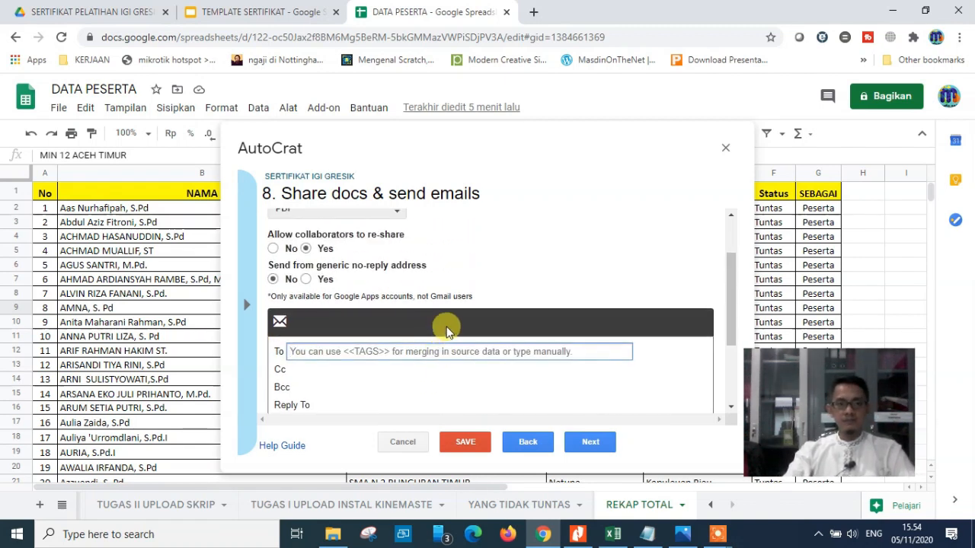
{"action": "scroll", "coordinate": [446, 329], "scroll_direction": "up", "scroll_amount": 1}
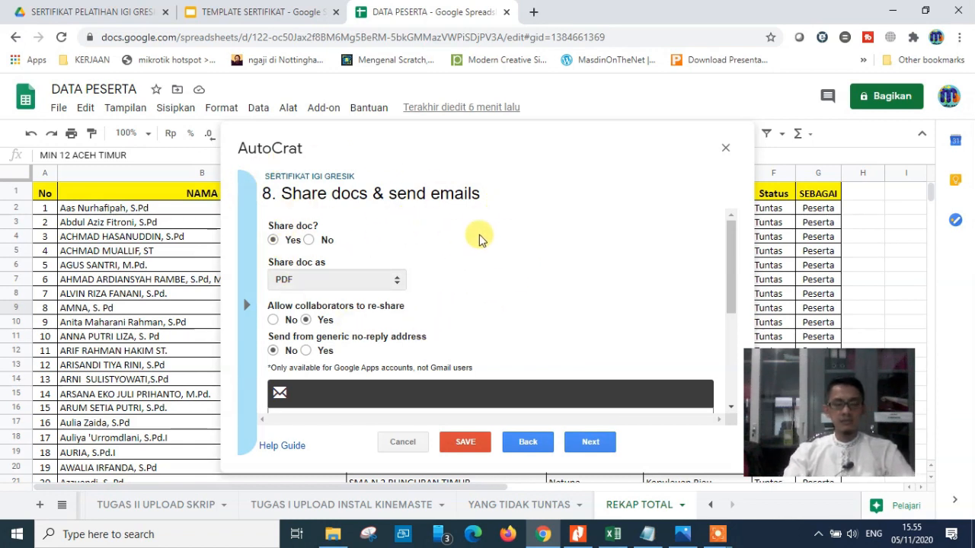
{"action": "left_click", "coordinate": [309, 240]}
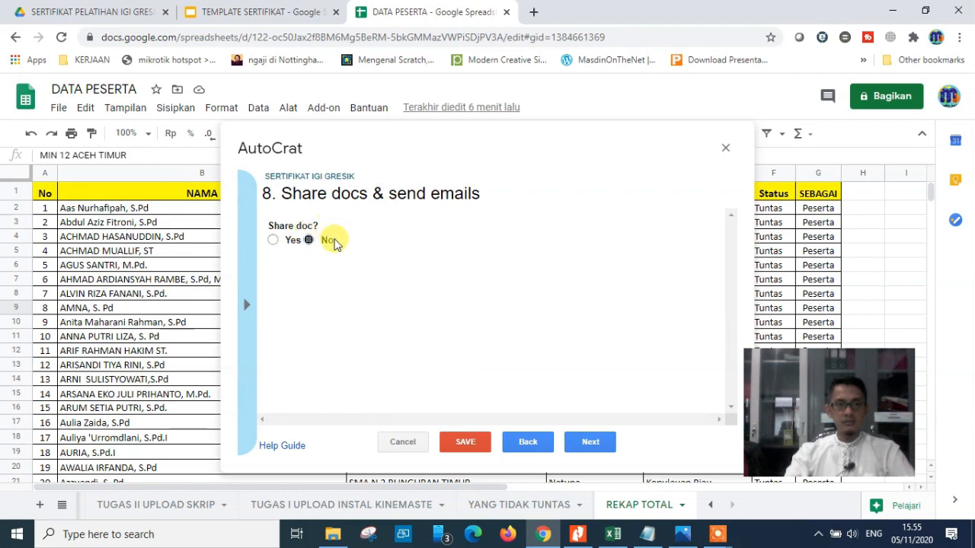
Save the merge job with form and time triggers off, and run SERTIFIKAT IGI GRESIK to generate the certificates
{"action": "left_click", "coordinate": [591, 443]}
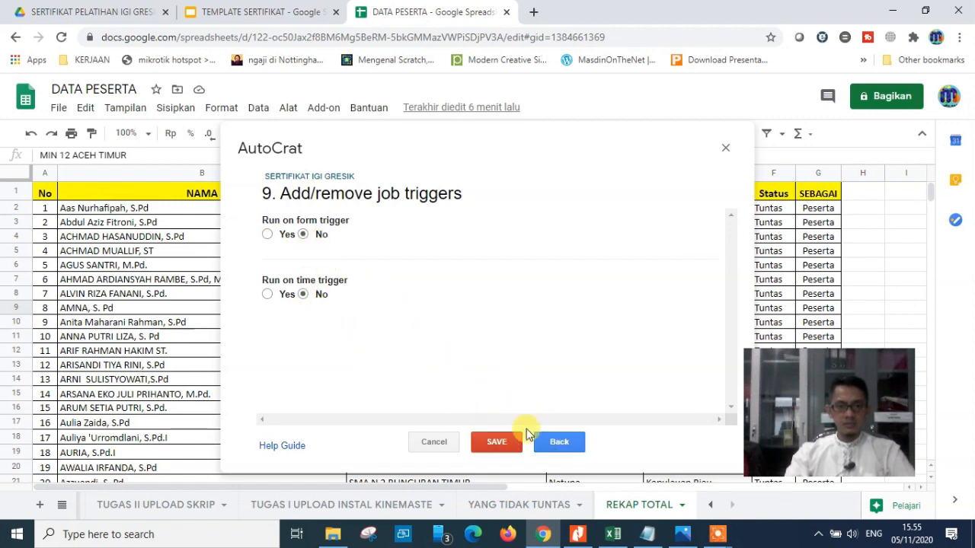
{"action": "left_click", "coordinate": [497, 442]}
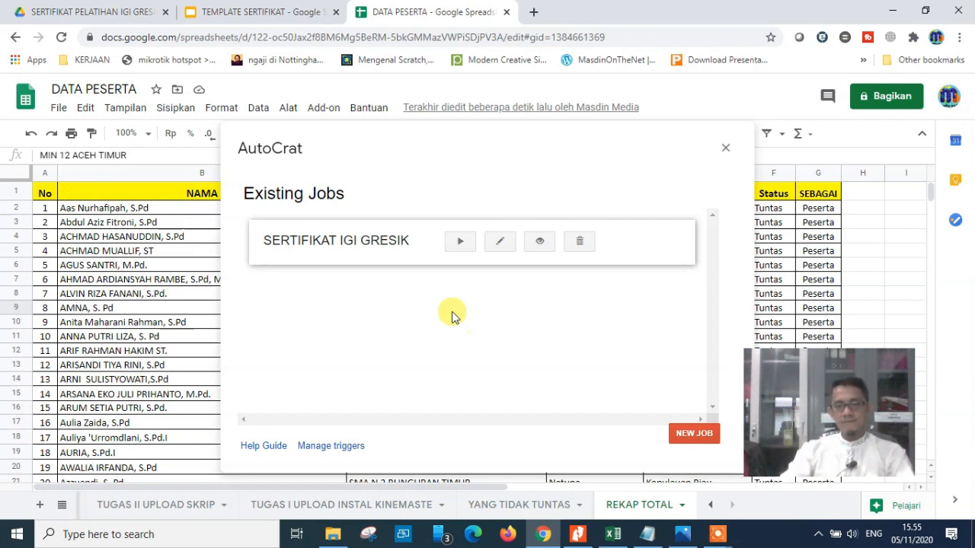
{"action": "left_click", "coordinate": [458, 244]}
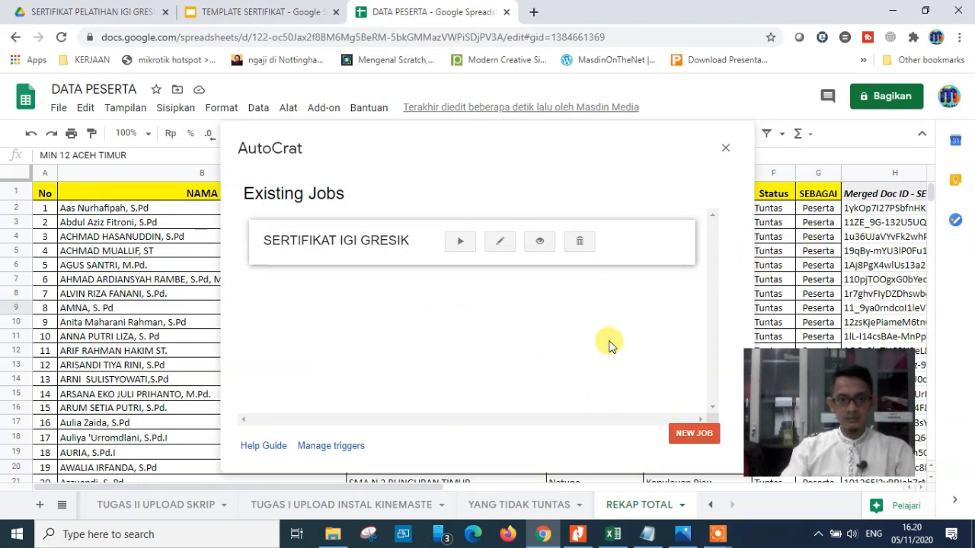
{"action": "left_click", "coordinate": [725, 149]}
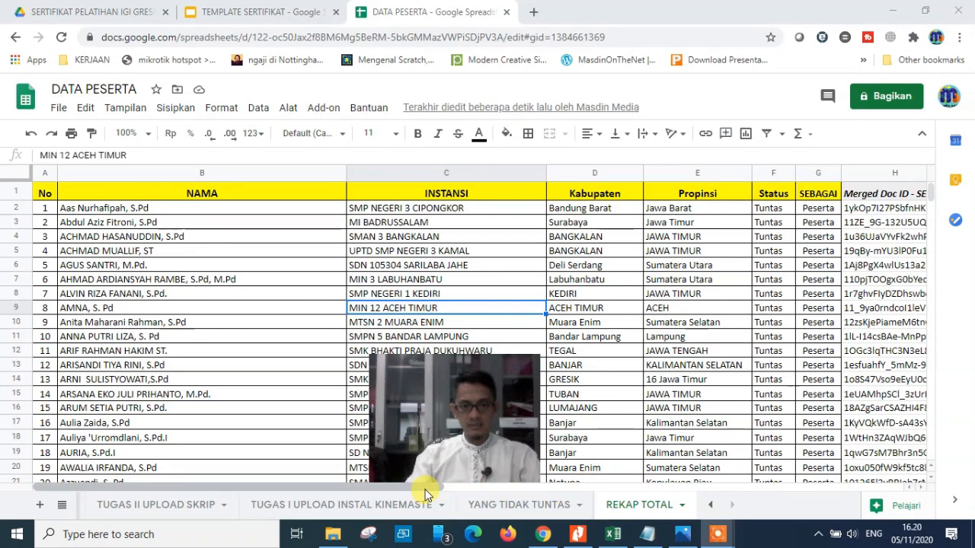
Widen the Merged Doc ID and Merged Doc URL columns in the REKAP TOTAL sheet to fit their headers
{"action": "left_click_drag", "start_coordinate": [435, 488], "coordinate": [711, 490]}
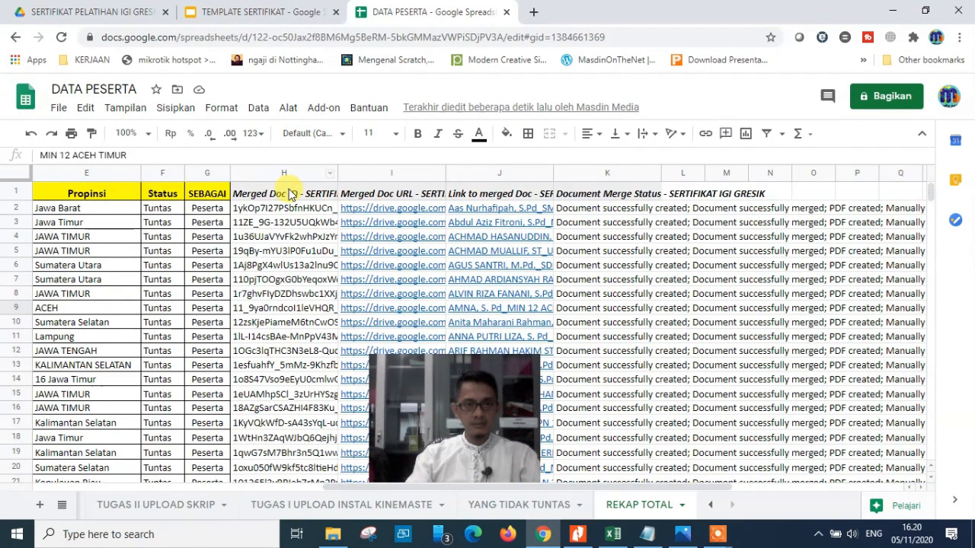
{"action": "left_click_drag", "start_coordinate": [339, 173], "coordinate": [592, 174]}
{"action": "double_click", "coordinate": [591, 175]}
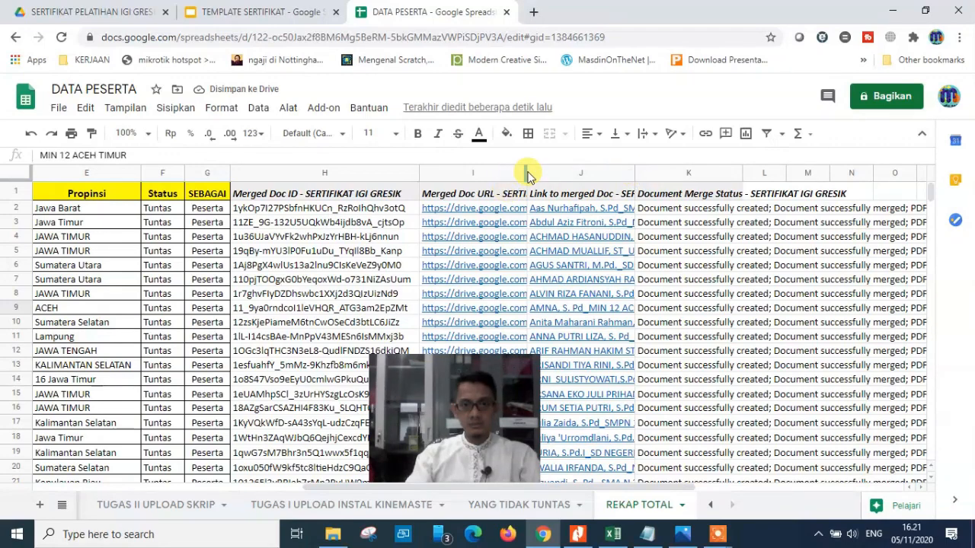
{"action": "left_click_drag", "start_coordinate": [523, 168], "coordinate": [642, 173]}
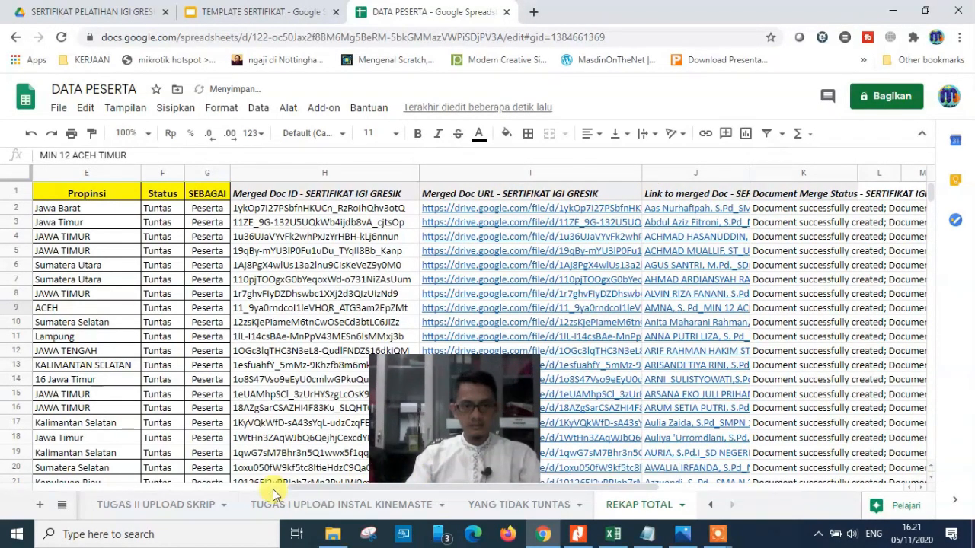
Examine the Document Merge Status entries for the first participants in the REKAP TOTAL sheet
{"action": "left_click_drag", "start_coordinate": [323, 487], "coordinate": [446, 491]}
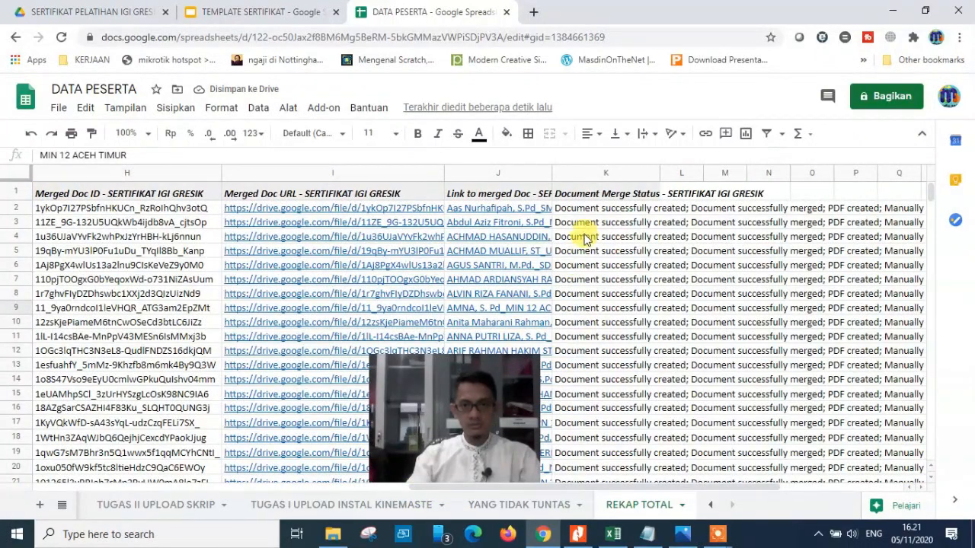
{"action": "left_click", "coordinate": [594, 210]}
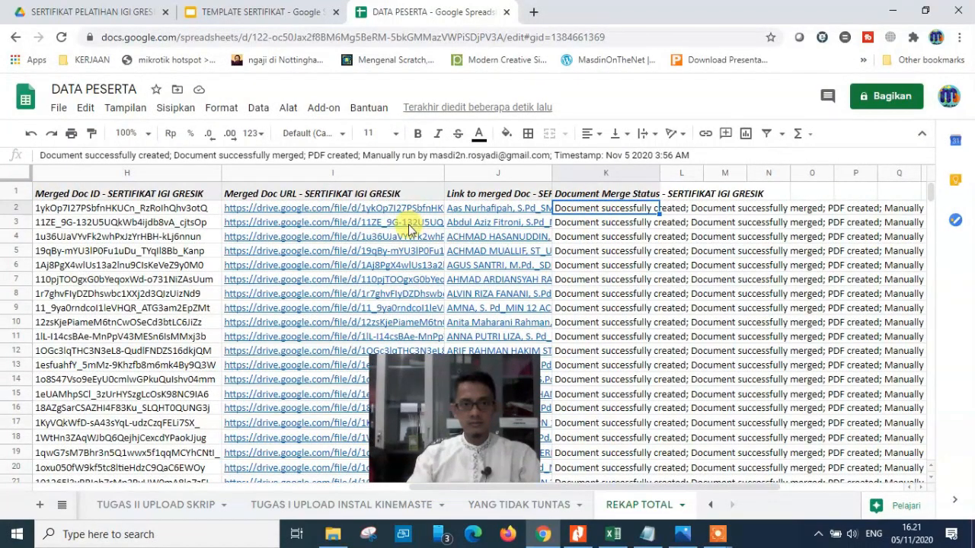
{"action": "left_click", "coordinate": [817, 223]}
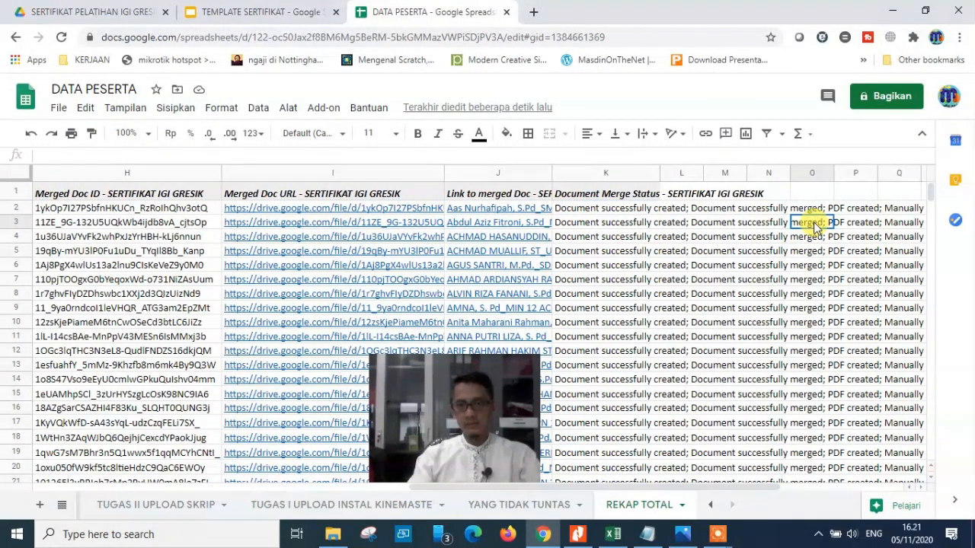
{"action": "left_click_drag", "start_coordinate": [632, 487], "coordinate": [195, 523]}
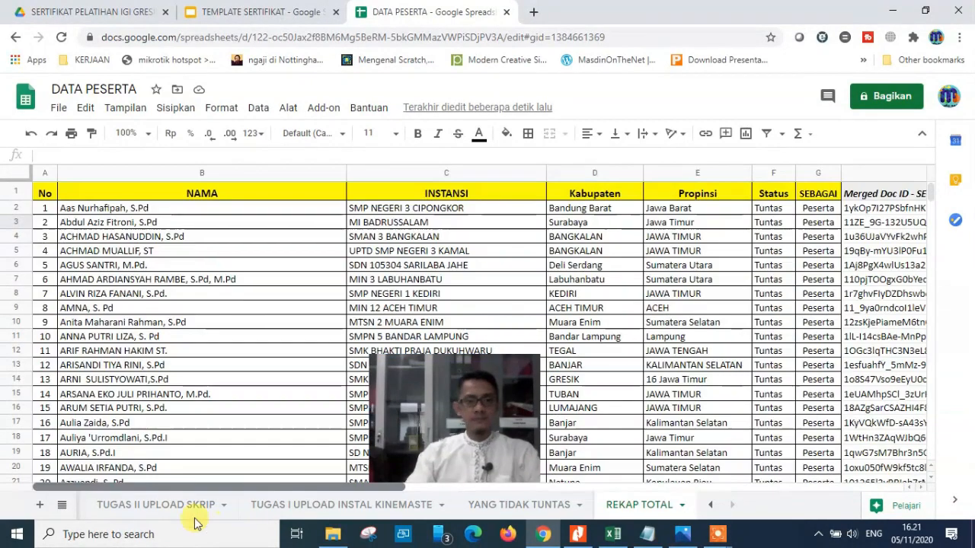
Look through the generated certificate PDFs in the SERTIFIKAT PELATIHAN IGI GRESIK Drive folder, down to the end of the list
{"action": "left_click", "coordinate": [78, 11]}
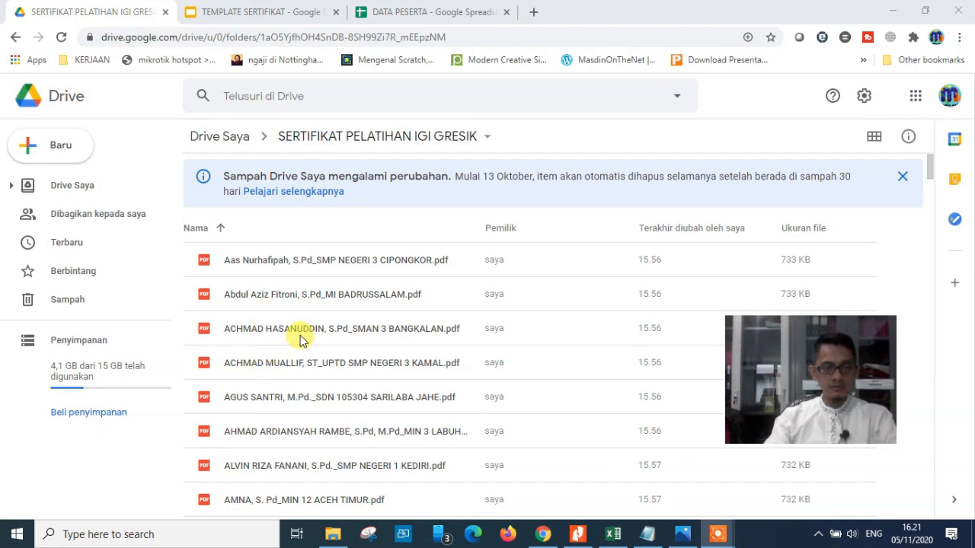
{"action": "scroll", "coordinate": [300, 341], "scroll_direction": "down", "scroll_amount": 12}
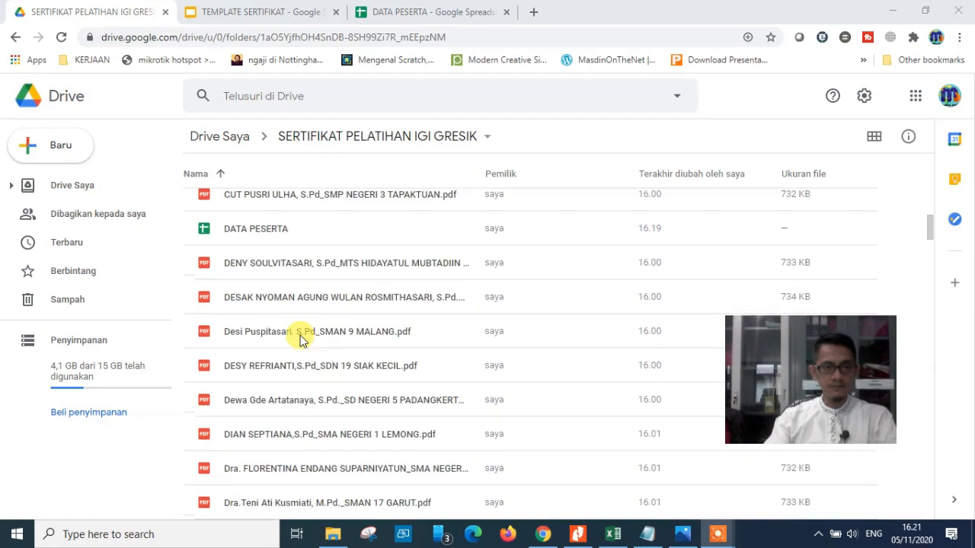
{"action": "scroll", "coordinate": [299, 340], "scroll_direction": "down", "scroll_amount": 20}
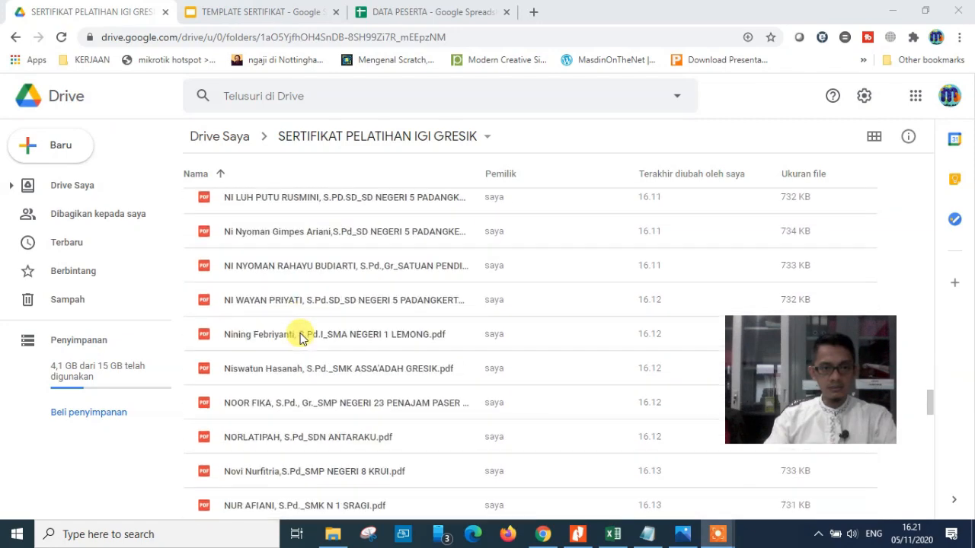
{"action": "scroll", "coordinate": [300, 338], "scroll_direction": "down", "scroll_amount": 20}
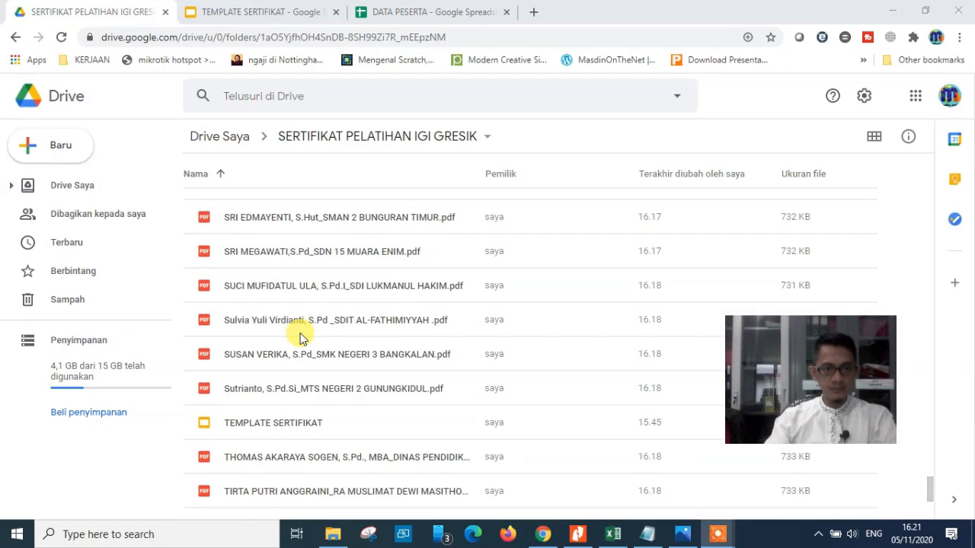
{"action": "scroll", "coordinate": [299, 338], "scroll_direction": "down", "scroll_amount": 3}
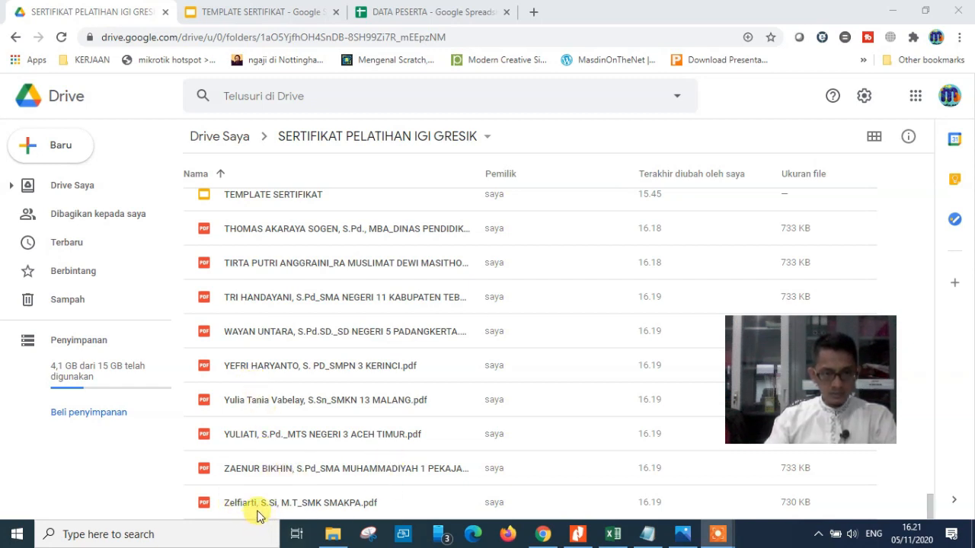
Compare against the DATA PESERTA spreadsheet by checking the last and first participant rows in REKAP TOTAL
{"action": "left_click", "coordinate": [427, 12]}
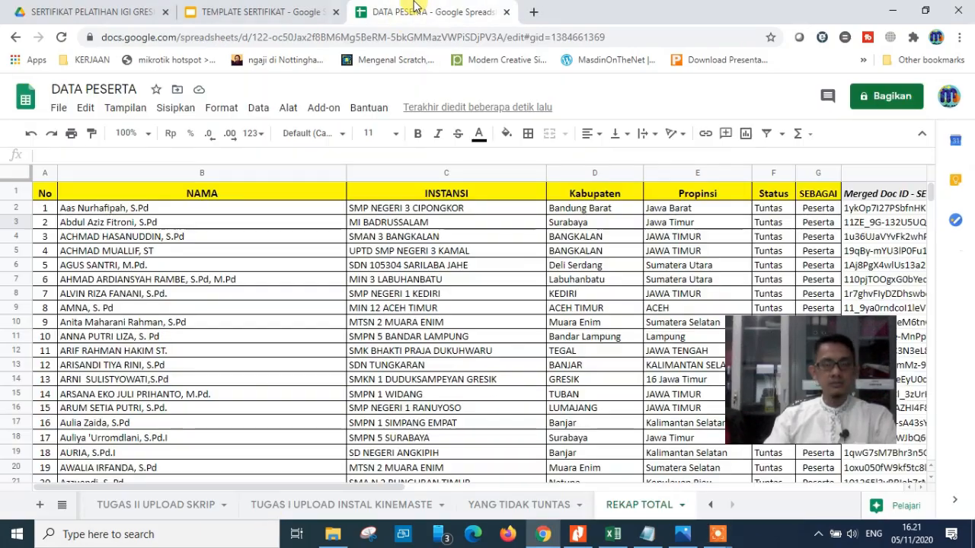
{"action": "scroll", "coordinate": [221, 309], "scroll_direction": "down", "scroll_amount": 20}
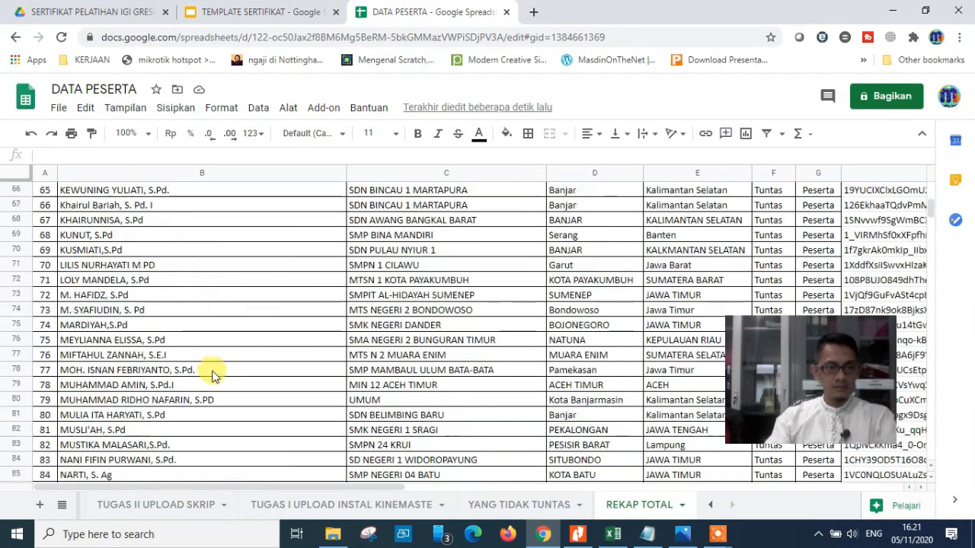
{"action": "scroll", "coordinate": [212, 375], "scroll_direction": "down", "scroll_amount": 20}
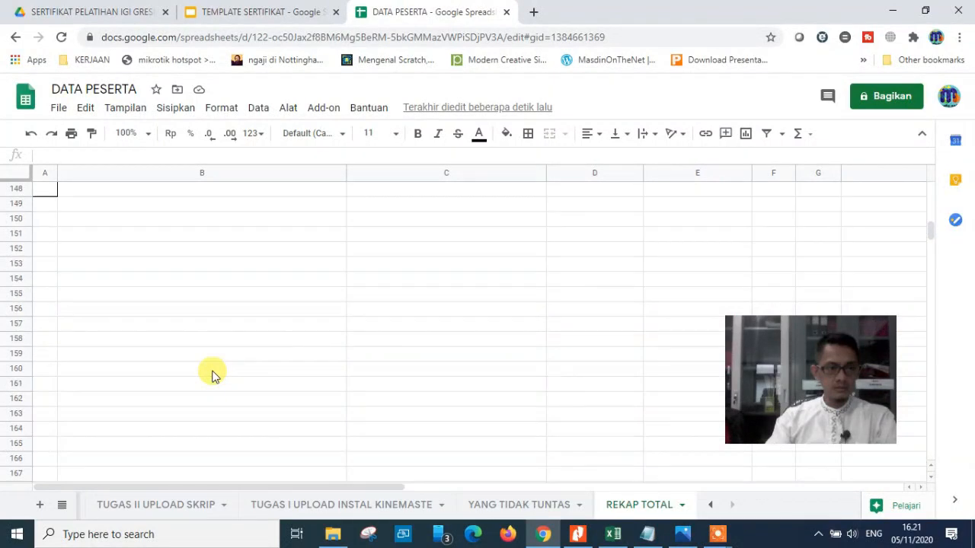
{"action": "scroll", "coordinate": [212, 375], "scroll_direction": "up", "scroll_amount": 18}
{"action": "left_click", "coordinate": [91, 326]}
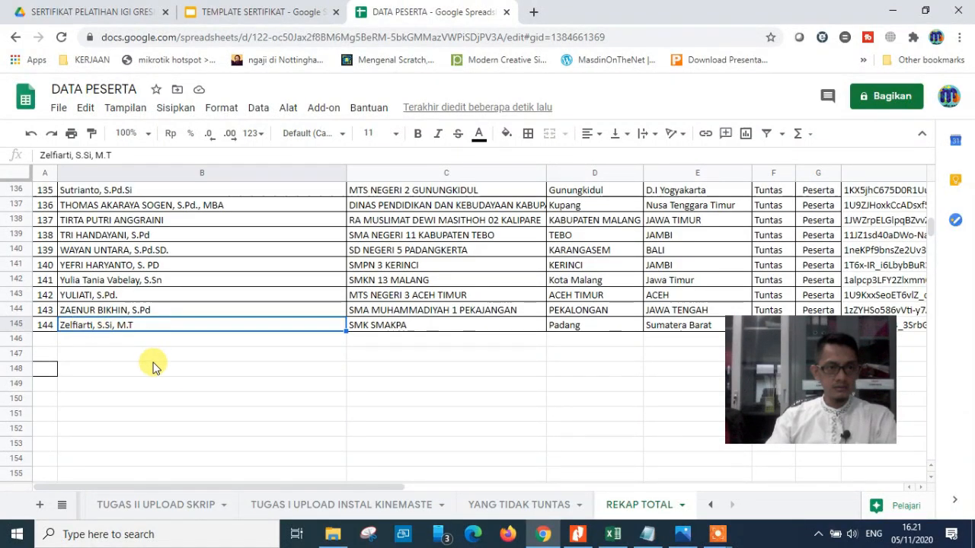
{"action": "left_click", "coordinate": [47, 324]}
{"action": "scroll", "coordinate": [189, 318], "scroll_direction": "up", "scroll_amount": 14}
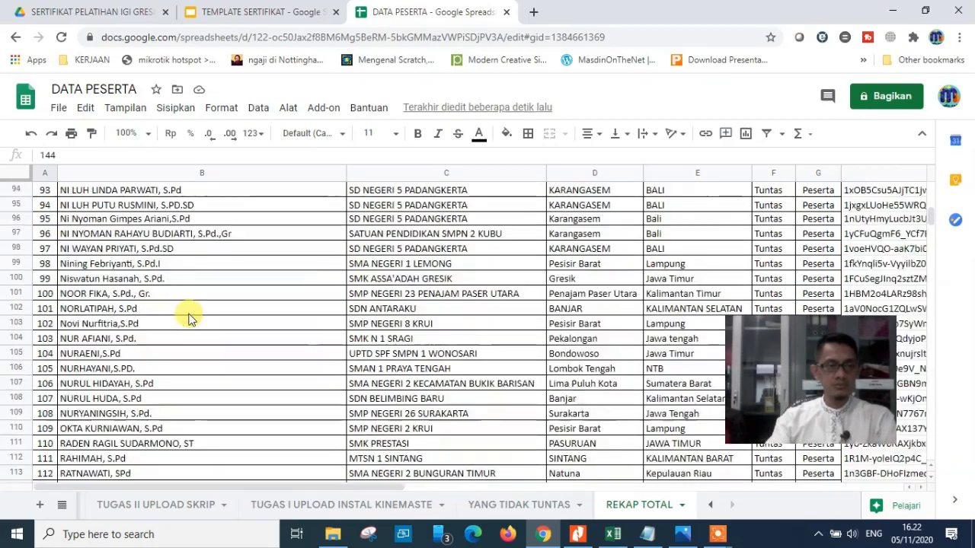
{"action": "scroll", "coordinate": [188, 319], "scroll_direction": "up", "scroll_amount": 20}
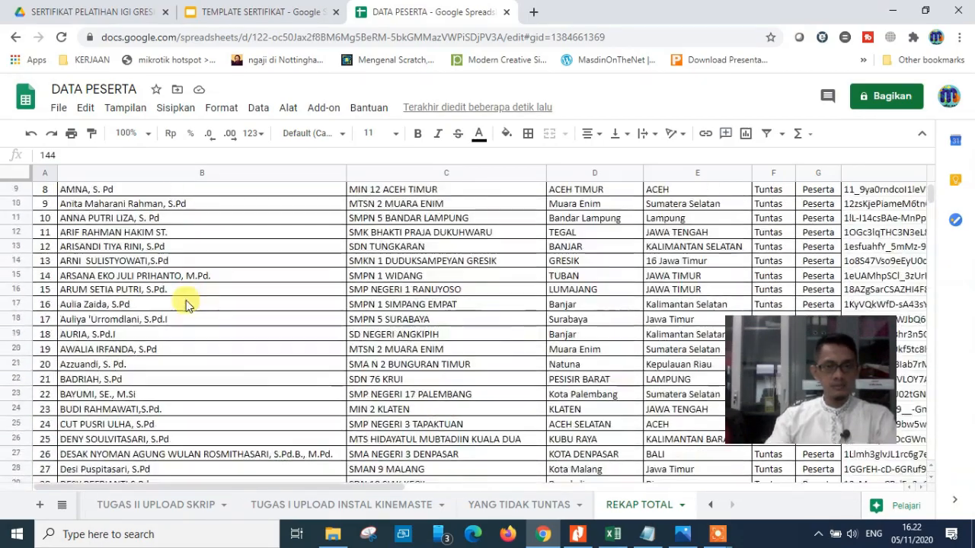
{"action": "scroll", "coordinate": [186, 303], "scroll_direction": "up", "scroll_amount": 3}
{"action": "left_click", "coordinate": [153, 211]}
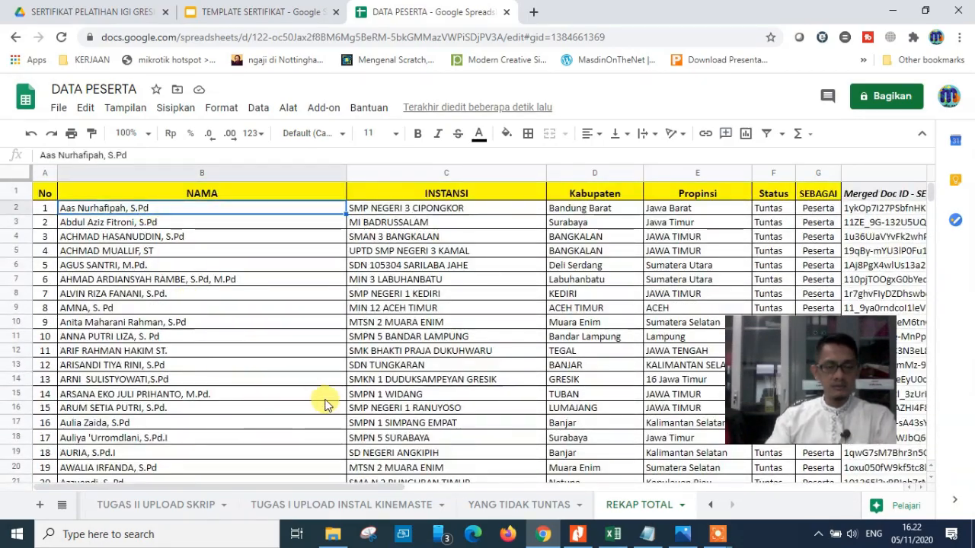
Return to the Drive certificate folder and open the first participant's PDF certificate for preview
{"action": "left_click", "coordinate": [141, 12]}
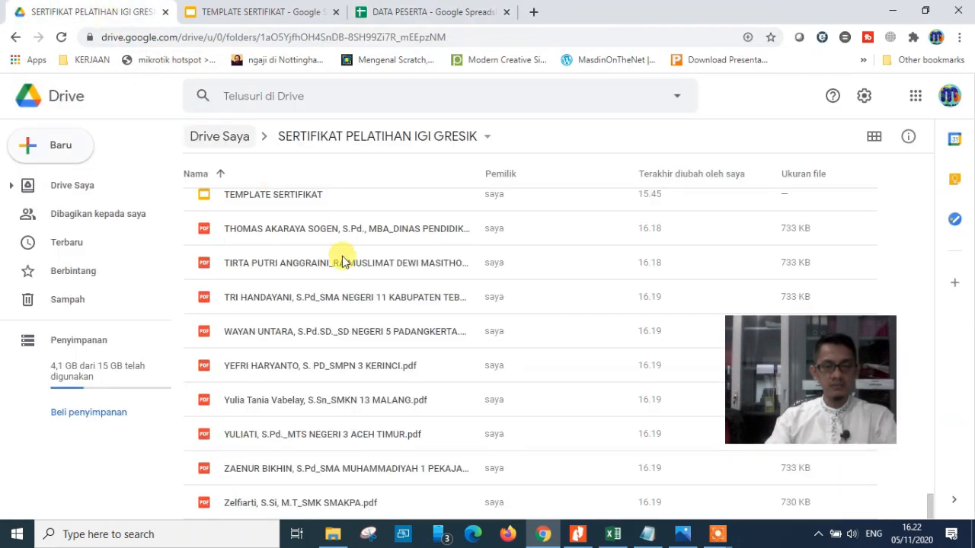
{"action": "scroll", "coordinate": [374, 297], "scroll_direction": "up", "scroll_amount": 12}
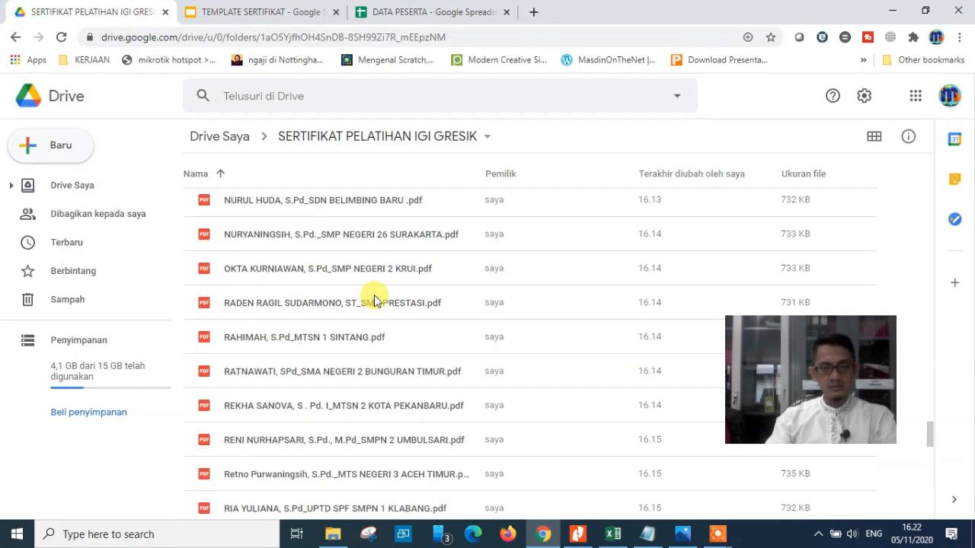
{"action": "scroll", "coordinate": [373, 297], "scroll_direction": "up", "scroll_amount": 6}
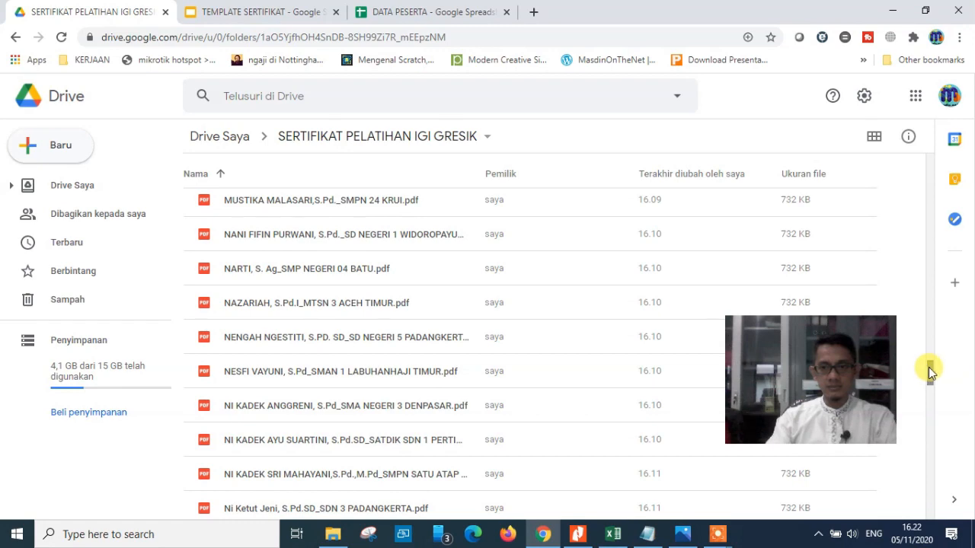
{"action": "left_click_drag", "start_coordinate": [928, 367], "coordinate": [935, 148]}
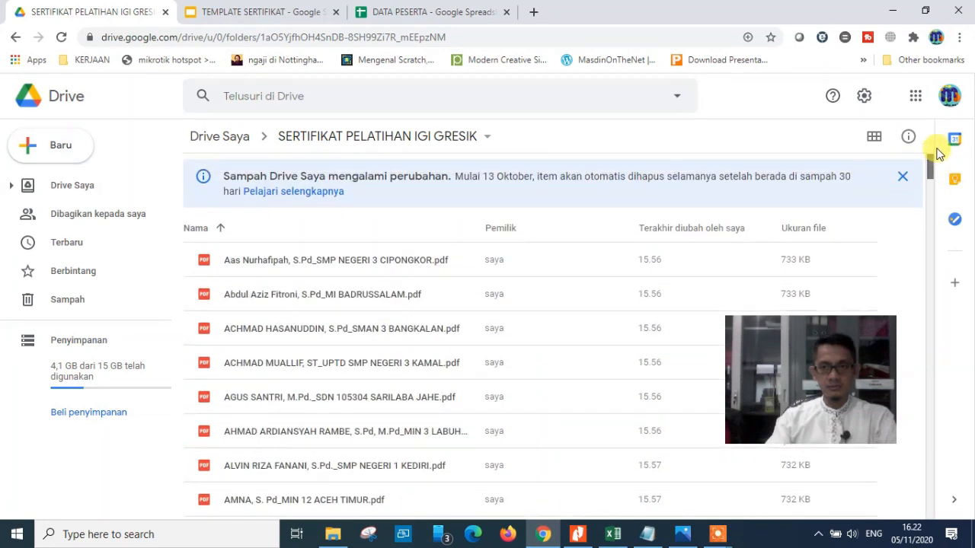
{"action": "left_click", "coordinate": [244, 263]}
{"action": "double_click", "coordinate": [336, 272]}
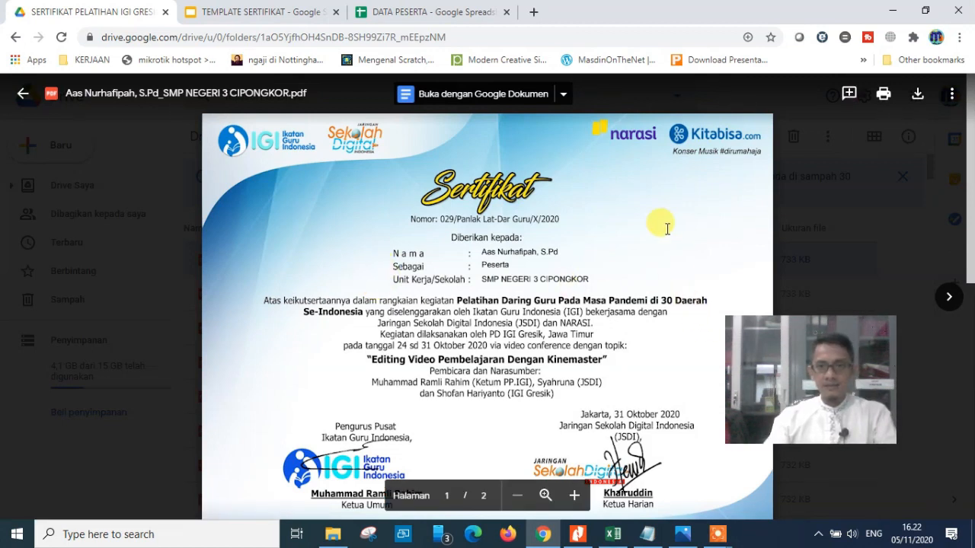
{"action": "left_click_drag", "start_coordinate": [824, 382], "coordinate": [891, 201]}
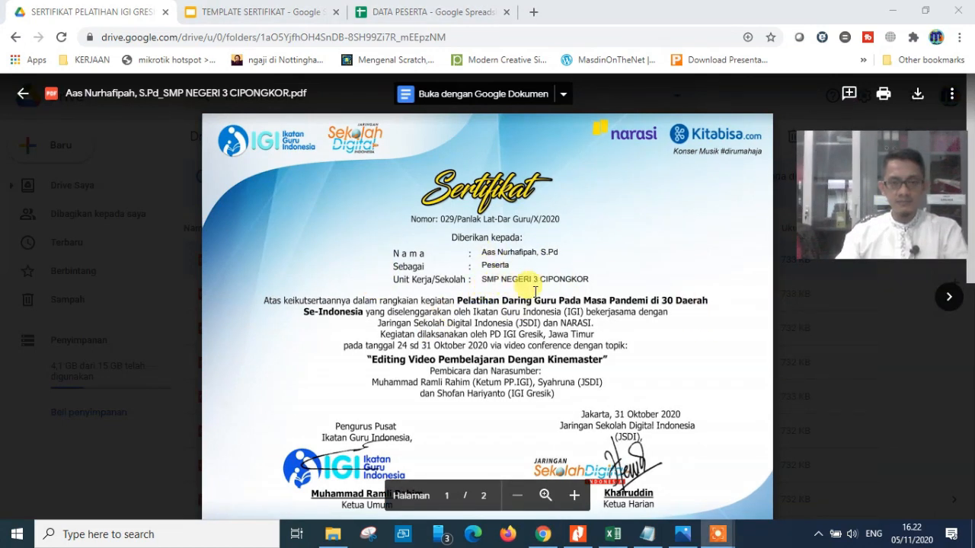
{"action": "left_click", "coordinate": [404, 292]}
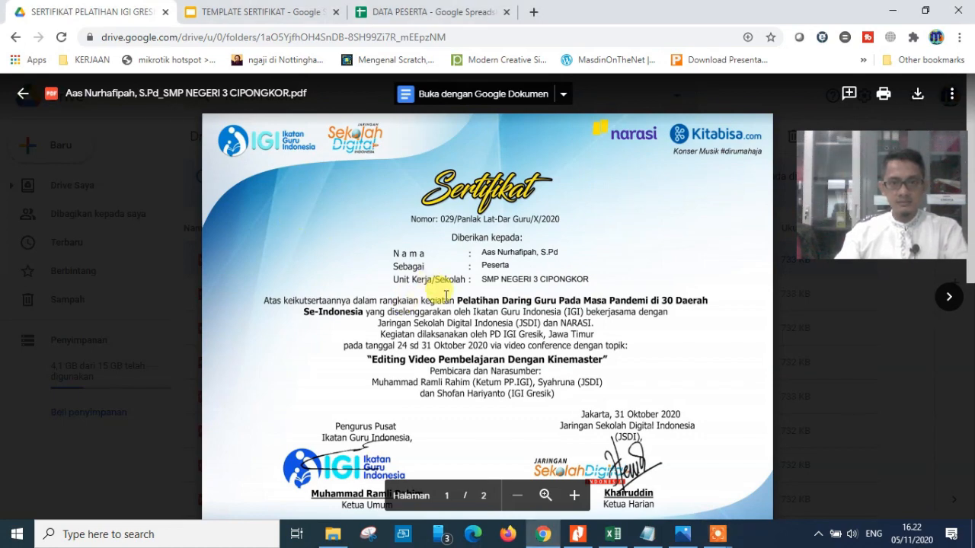
Enlarge the certificate preview, examine the merged name, role and school plus the training table on page 2, and restore the page size
{"action": "left_click", "coordinate": [545, 495]}
{"action": "left_click", "coordinate": [545, 495]}
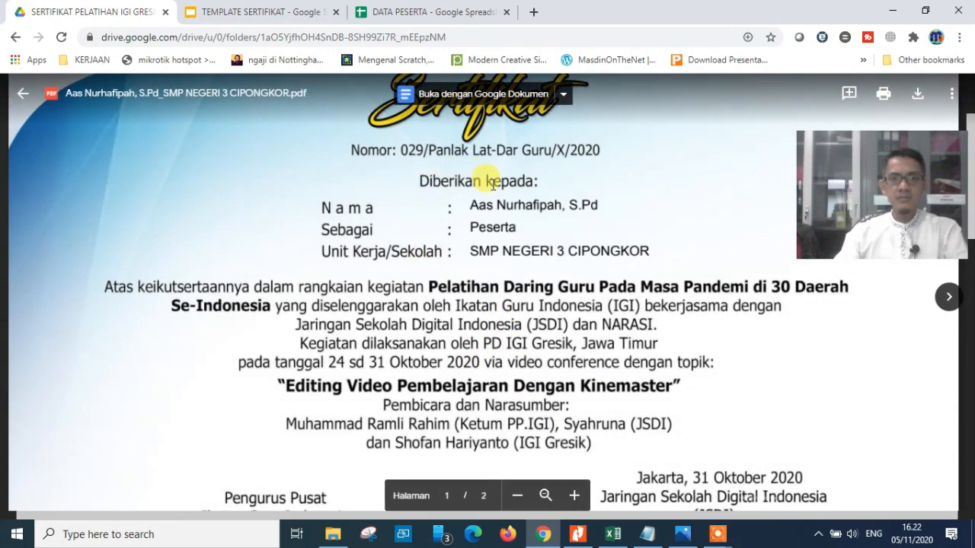
{"action": "scroll", "coordinate": [464, 266], "scroll_direction": "up", "scroll_amount": 2}
{"action": "scroll", "coordinate": [453, 297], "scroll_direction": "down", "scroll_amount": 1}
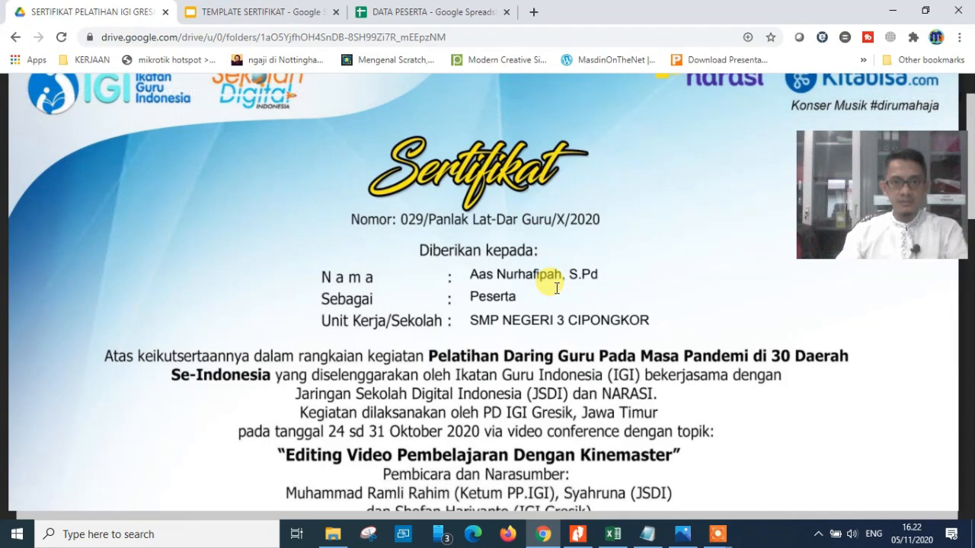
{"action": "scroll", "coordinate": [487, 300], "scroll_direction": "down", "scroll_amount": 2}
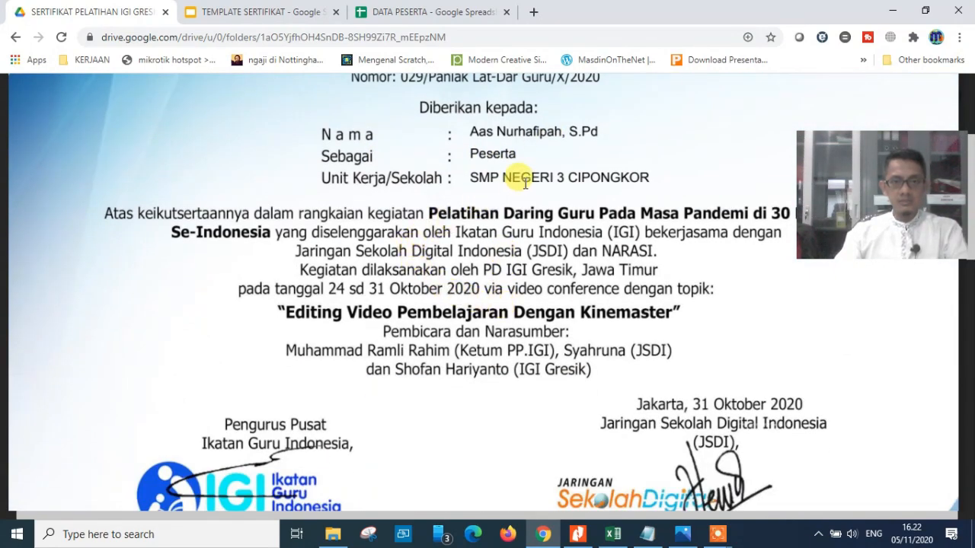
{"action": "scroll", "coordinate": [562, 196], "scroll_direction": "down", "scroll_amount": 8}
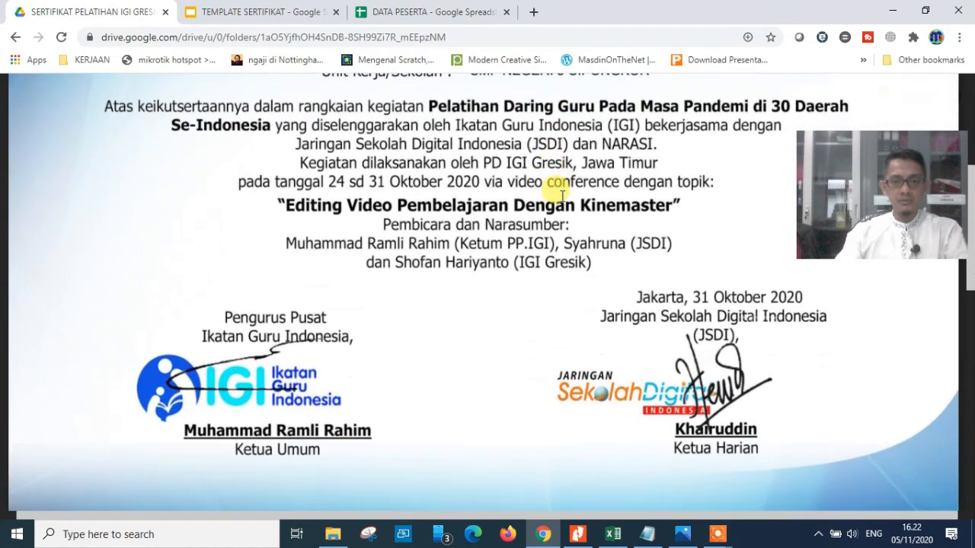
{"action": "scroll", "coordinate": [562, 201], "scroll_direction": "down", "scroll_amount": 2}
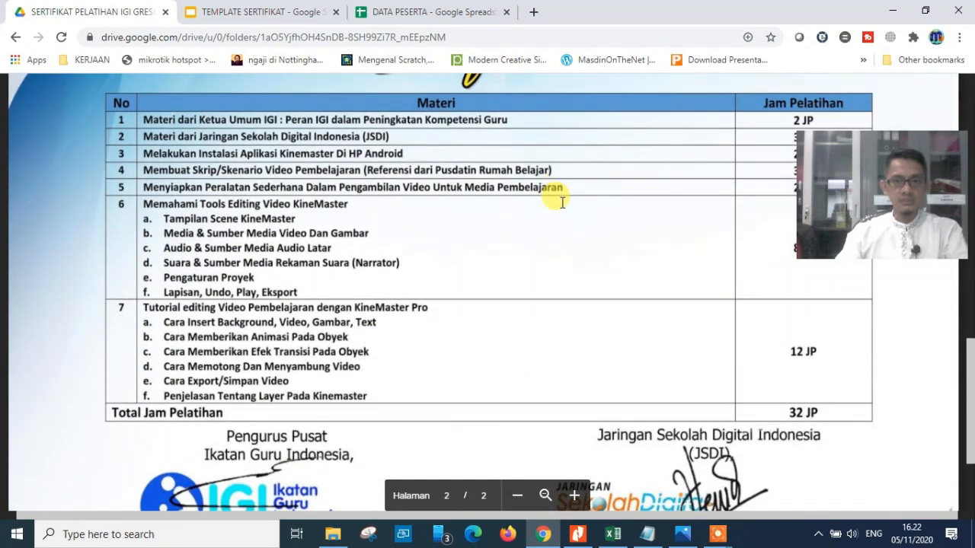
{"action": "scroll", "coordinate": [562, 202], "scroll_direction": "down", "scroll_amount": 2}
{"action": "scroll", "coordinate": [561, 202], "scroll_direction": "up", "scroll_amount": 12}
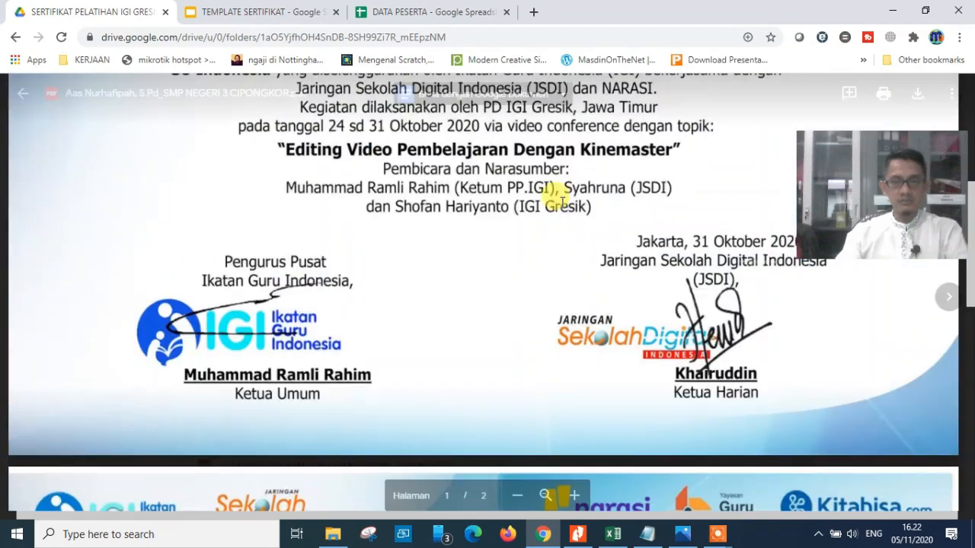
{"action": "scroll", "coordinate": [555, 363], "scroll_direction": "up", "scroll_amount": 2}
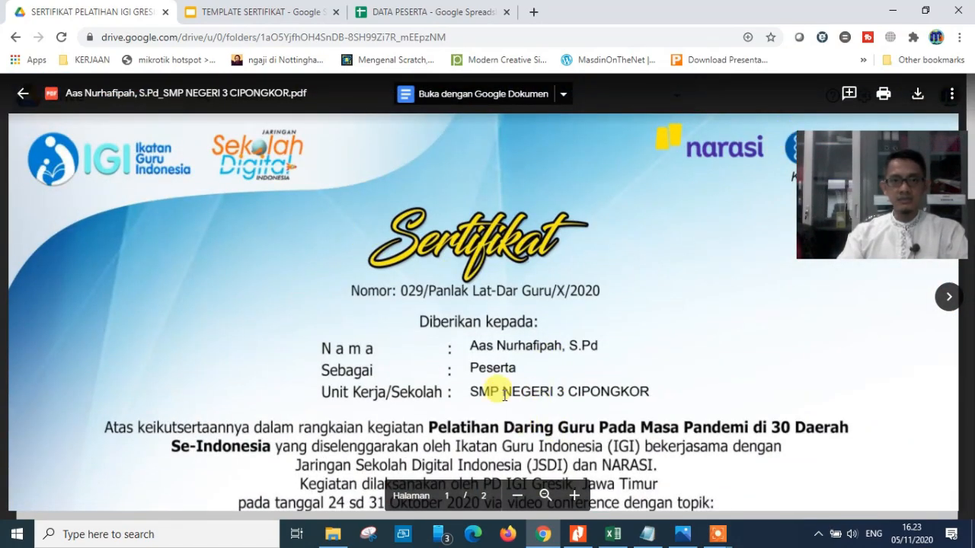
{"action": "left_click", "coordinate": [518, 498]}
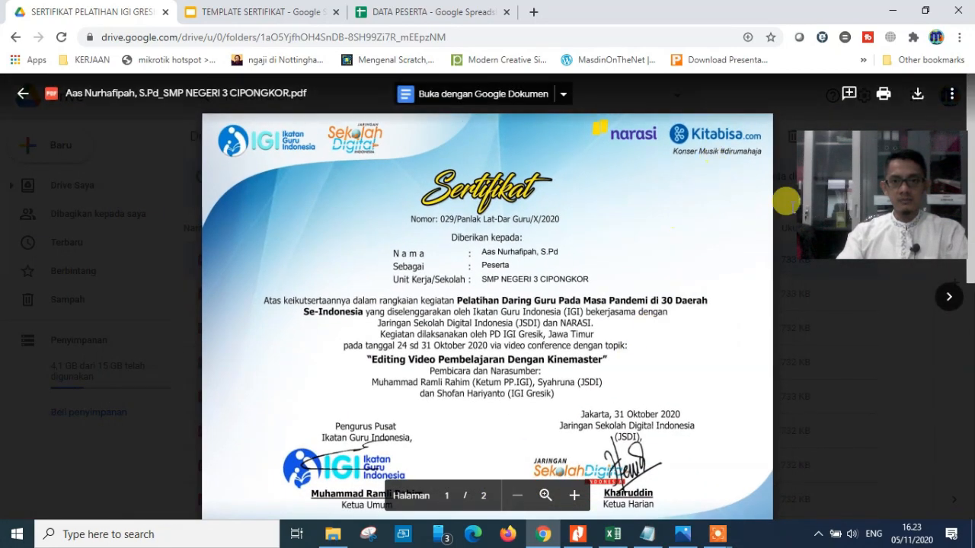
Close the certificate preview and review the list of generated PDFs in the Drive folder
{"action": "left_click", "coordinate": [831, 330]}
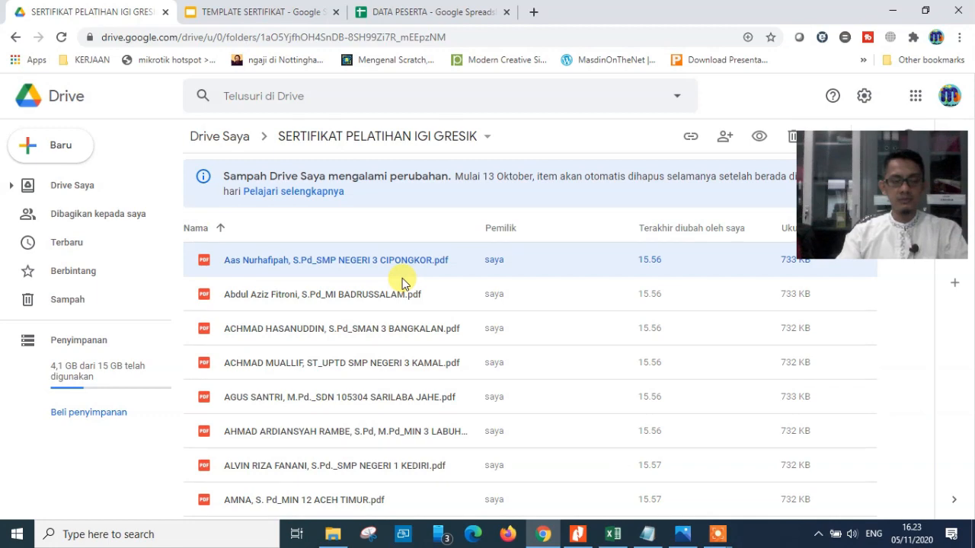
{"action": "scroll", "coordinate": [402, 278], "scroll_direction": "down", "scroll_amount": 1}
{"action": "scroll", "coordinate": [402, 278], "scroll_direction": "up", "scroll_amount": 1}
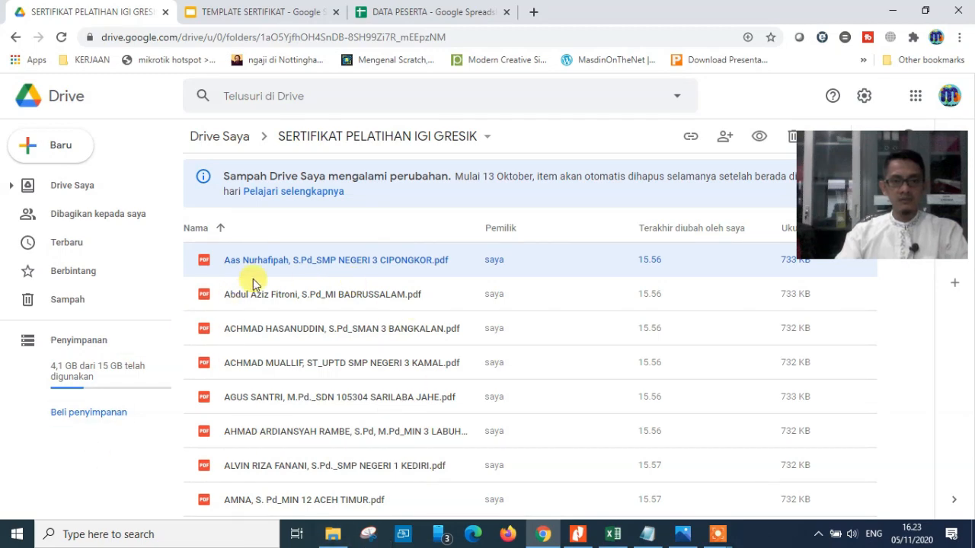
{"action": "scroll", "coordinate": [355, 299], "scroll_direction": "down", "scroll_amount": 10}
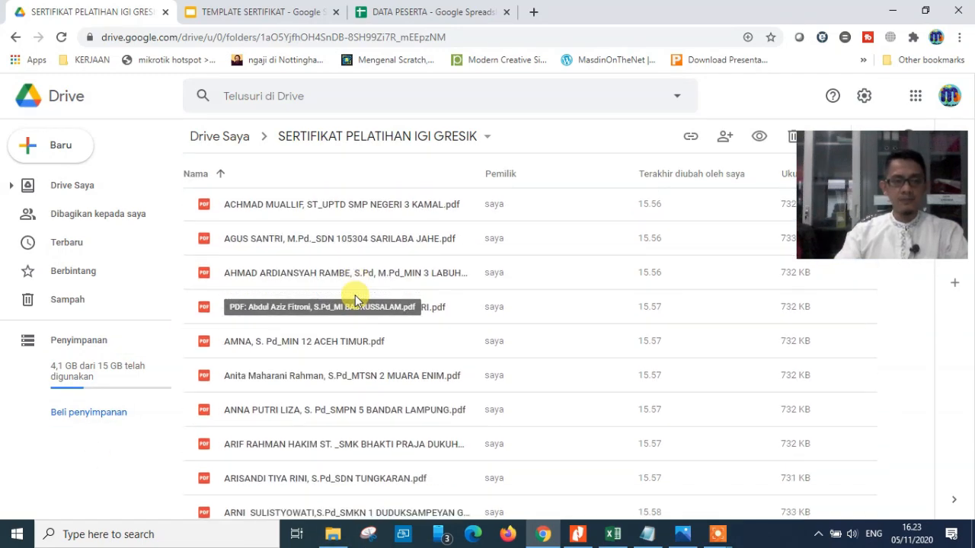
{"action": "scroll", "coordinate": [355, 299], "scroll_direction": "up", "scroll_amount": 10}
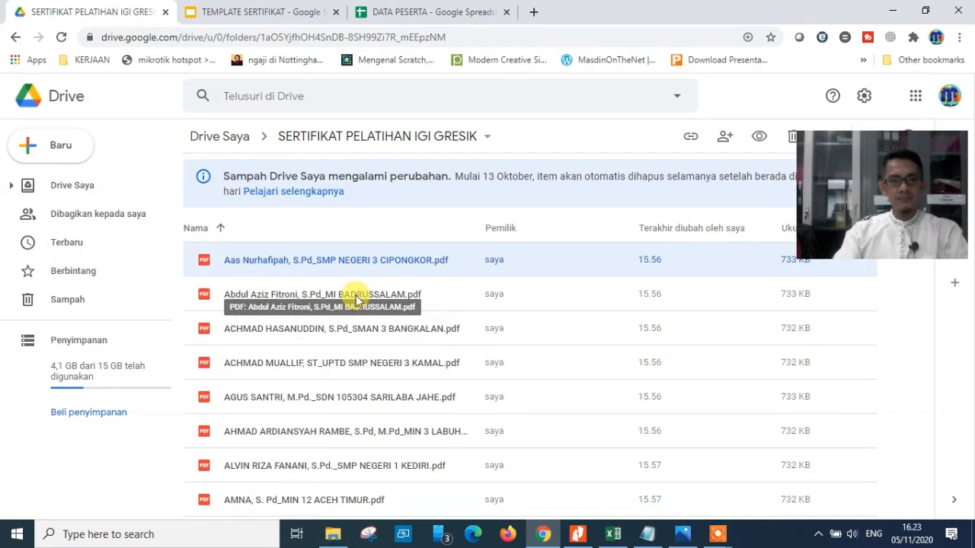
Go back to Drive Saya and open the link-sharing settings of the SERTIFIKAT PELATIHAN IGI GRESIK folder
{"action": "left_click", "coordinate": [229, 137]}
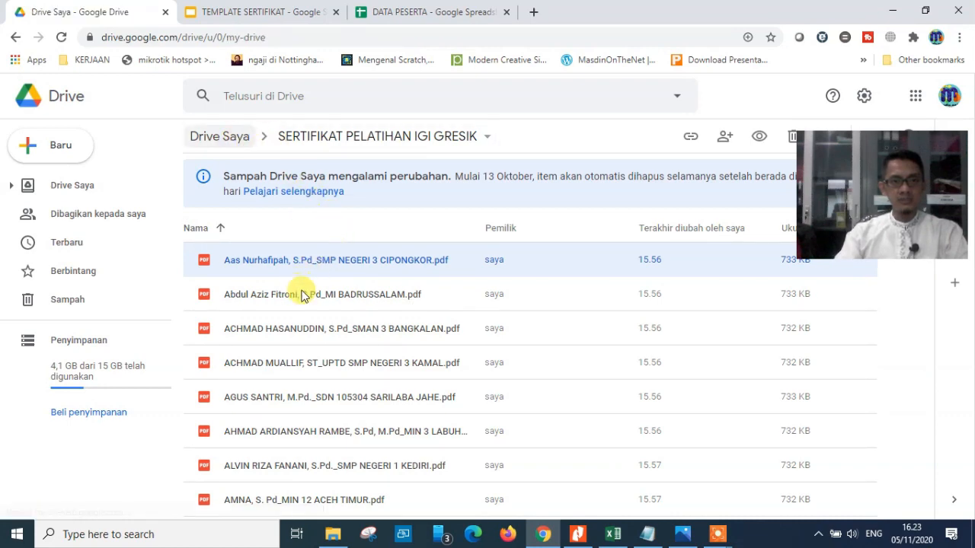
{"action": "scroll", "coordinate": [322, 400], "scroll_direction": "down", "scroll_amount": 2}
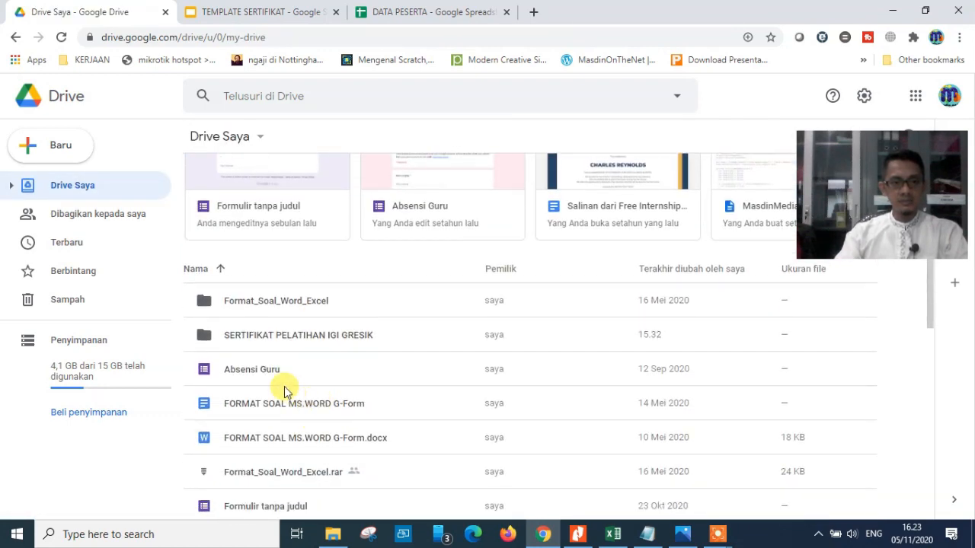
{"action": "left_click", "coordinate": [328, 339]}
{"action": "right_click", "coordinate": [313, 340]}
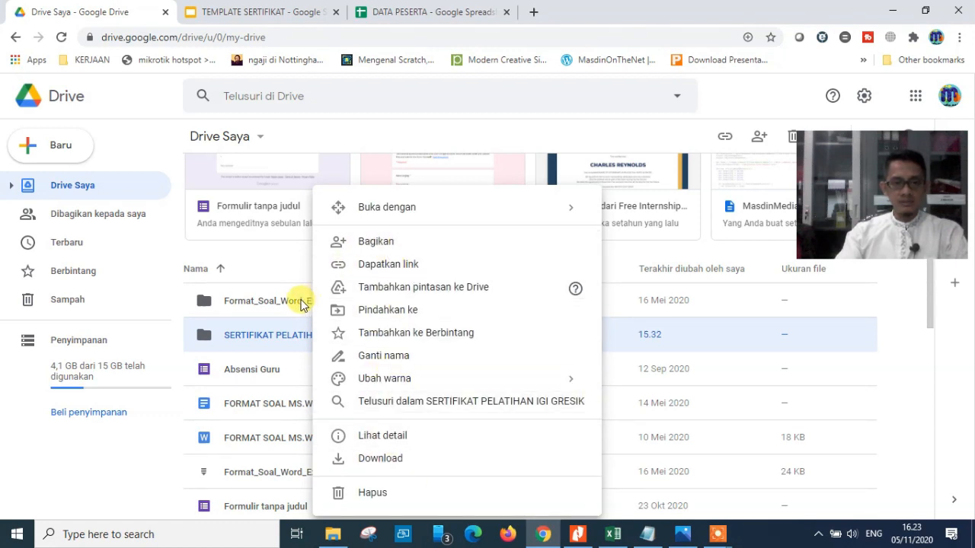
{"action": "left_click", "coordinate": [393, 268]}
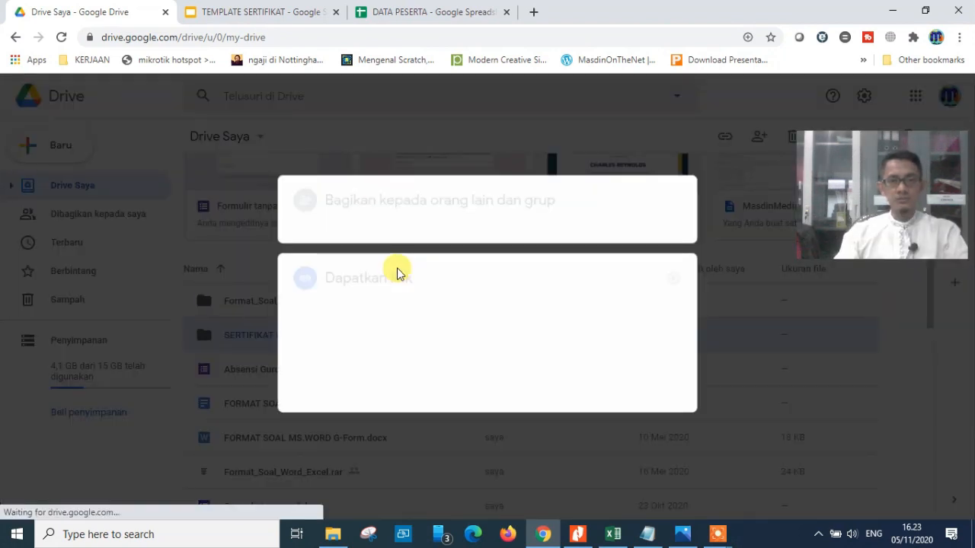
{"action": "left_click", "coordinate": [486, 341]}
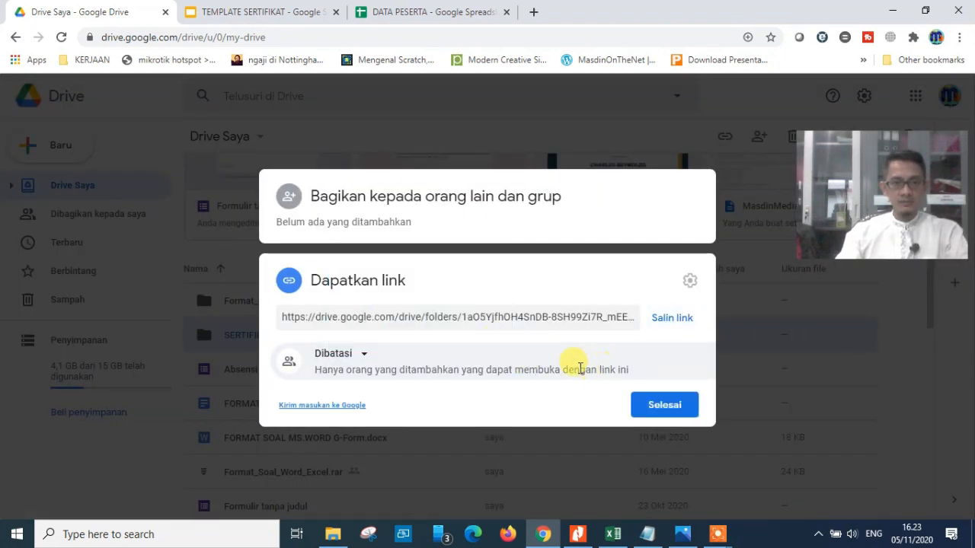
Set the folder's link access to "Siapa saja yang memiliki link" with the role "Pengakses lihat-saja", and copy the sharing link
{"action": "left_click", "coordinate": [362, 356]}
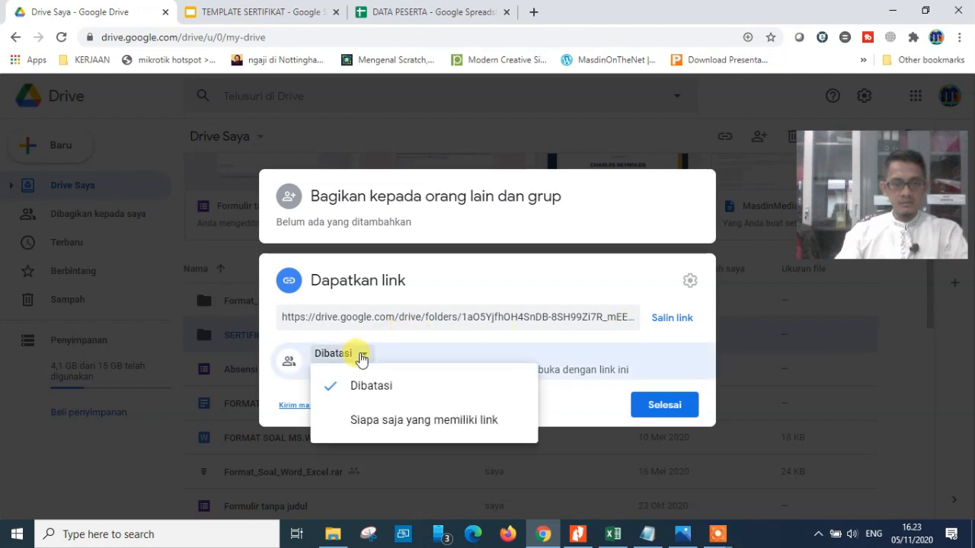
{"action": "left_click", "coordinate": [431, 426]}
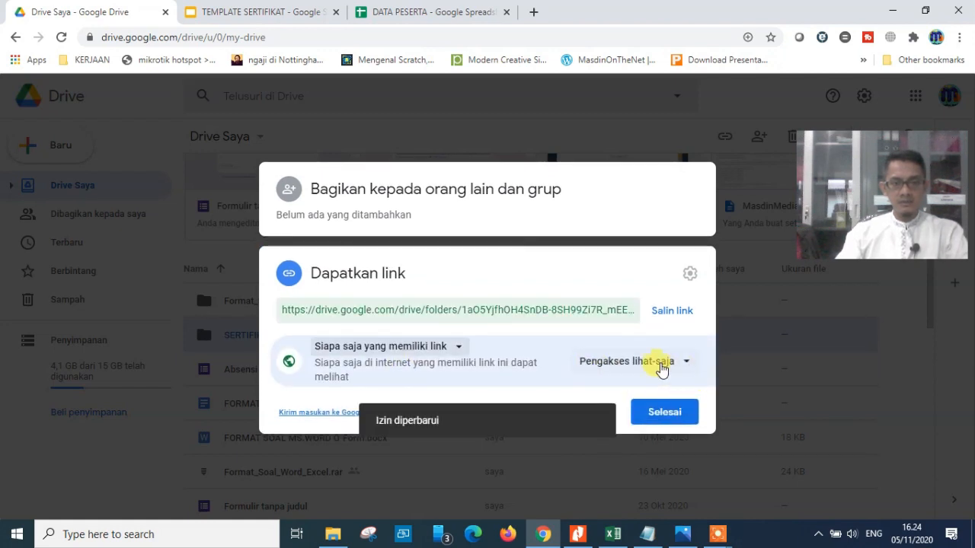
{"action": "left_click", "coordinate": [683, 362]}
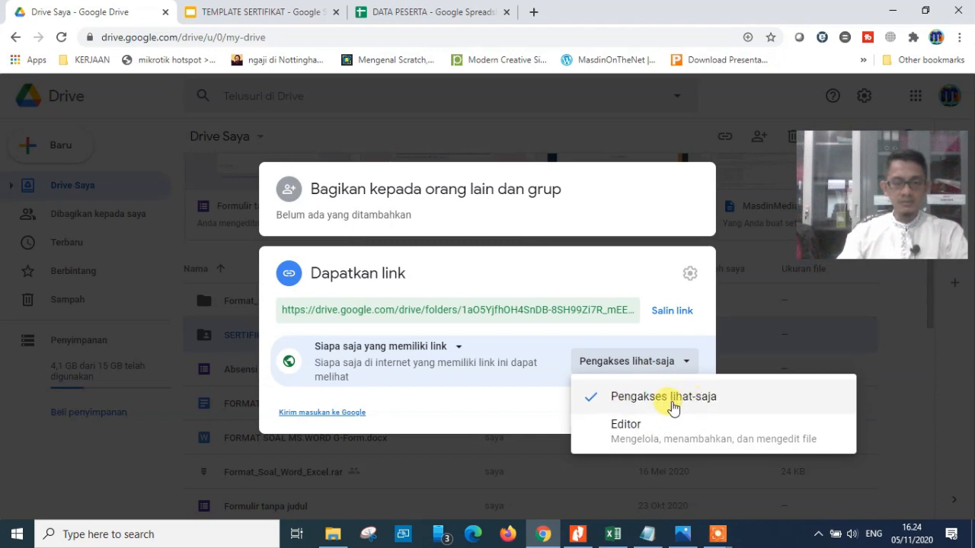
{"action": "left_click", "coordinate": [678, 396]}
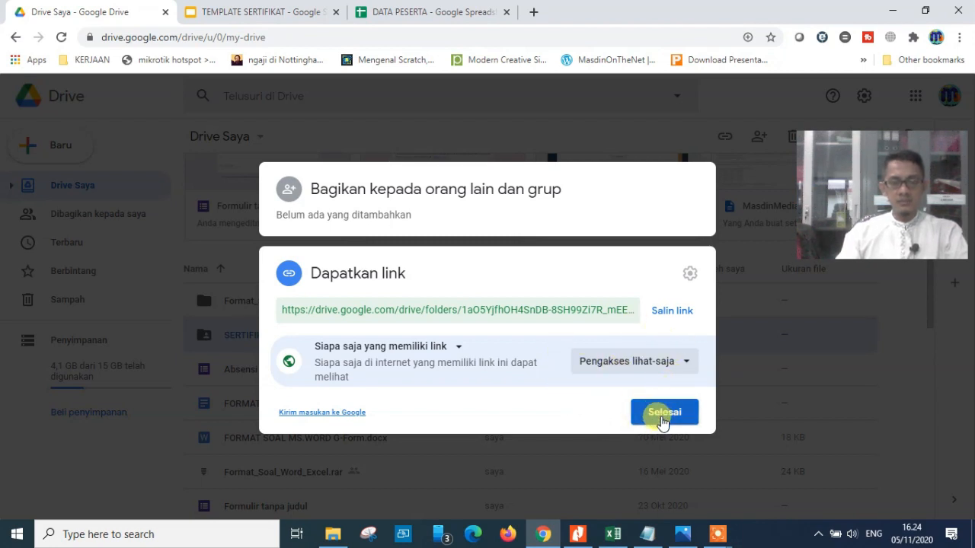
{"action": "left_click", "coordinate": [675, 312]}
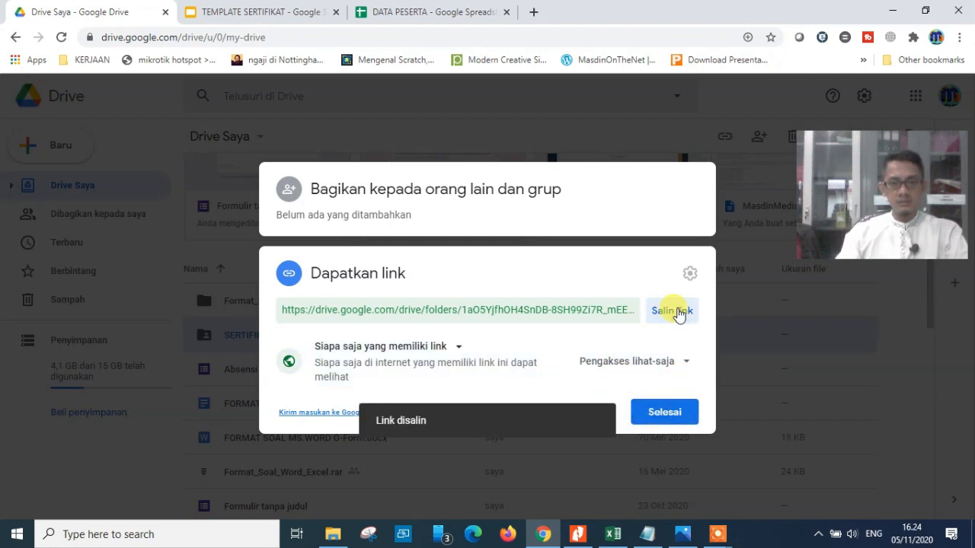
{"action": "left_click", "coordinate": [662, 412]}
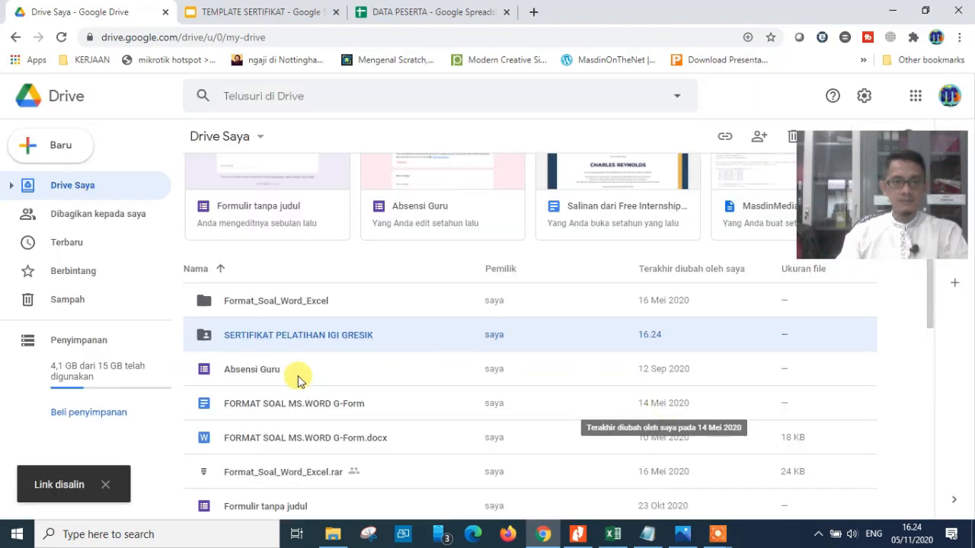